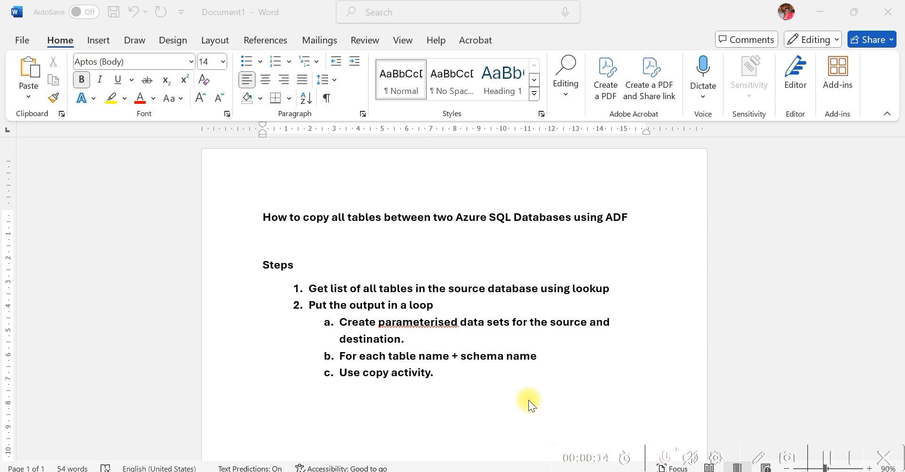
Step: Switch to SQL Server Management Studio and inspect the tables of the ancopysource and andatabase databases
mouse_move(503, 469)
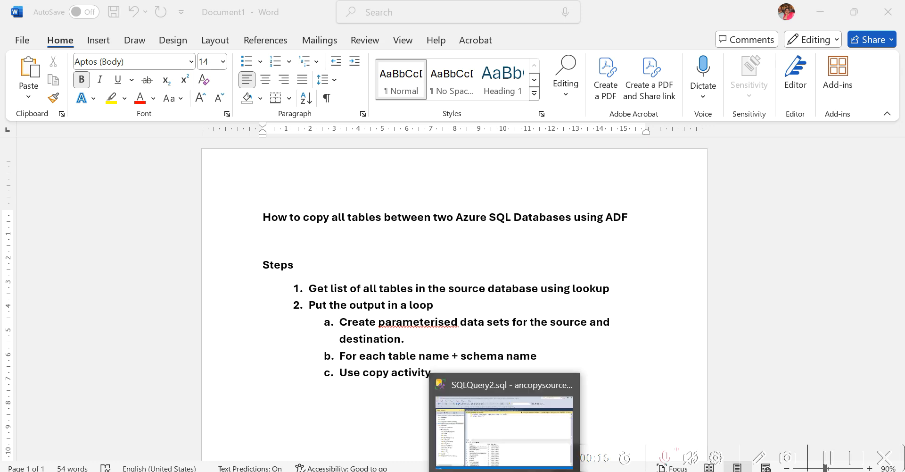
click(472, 420)
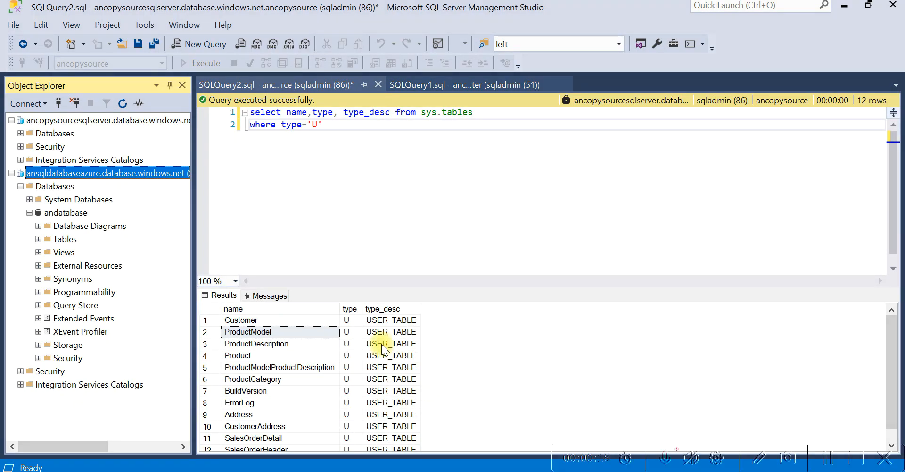
click(22, 134)
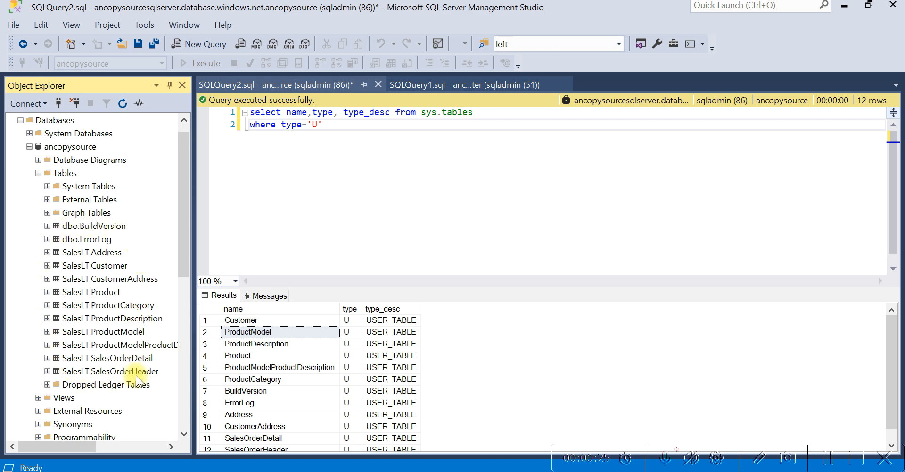
click(30, 146)
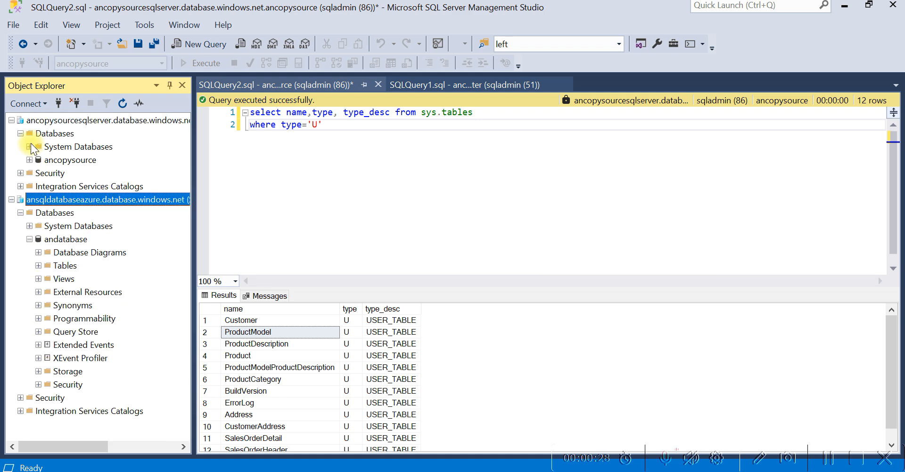
click(38, 266)
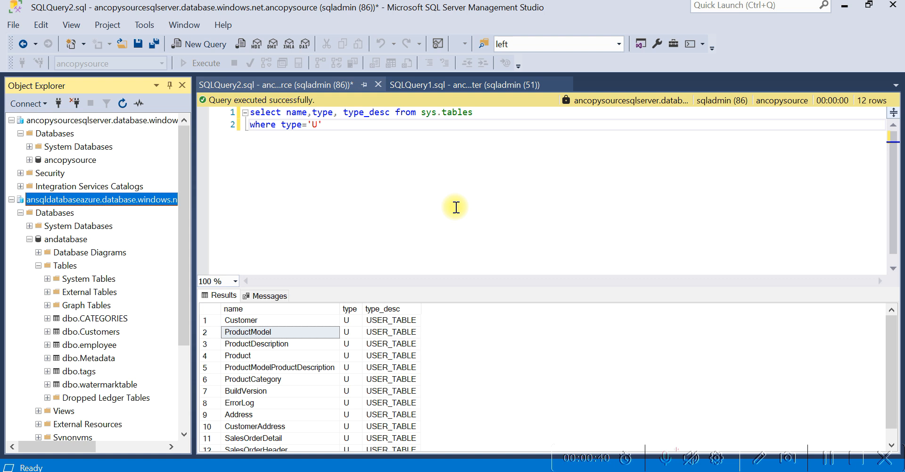
Step: Switch back to the Word document and review the listed steps for copying all tables
mouse_move(469, 469)
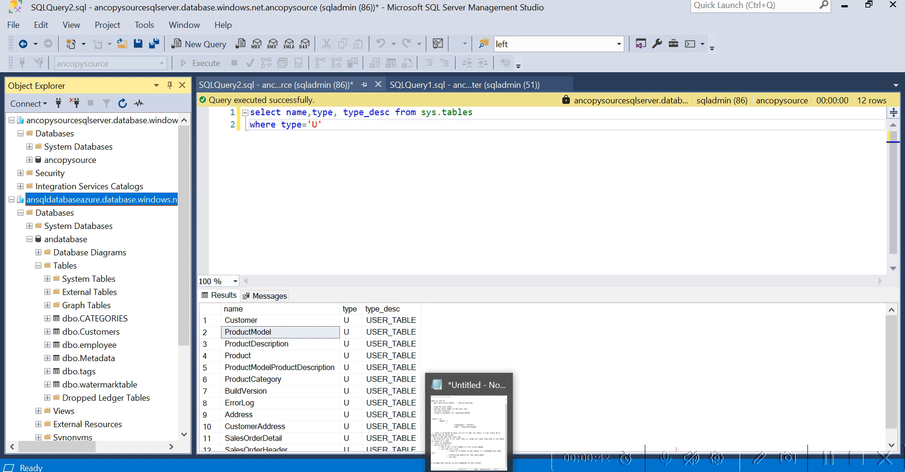
mouse_move(434, 467)
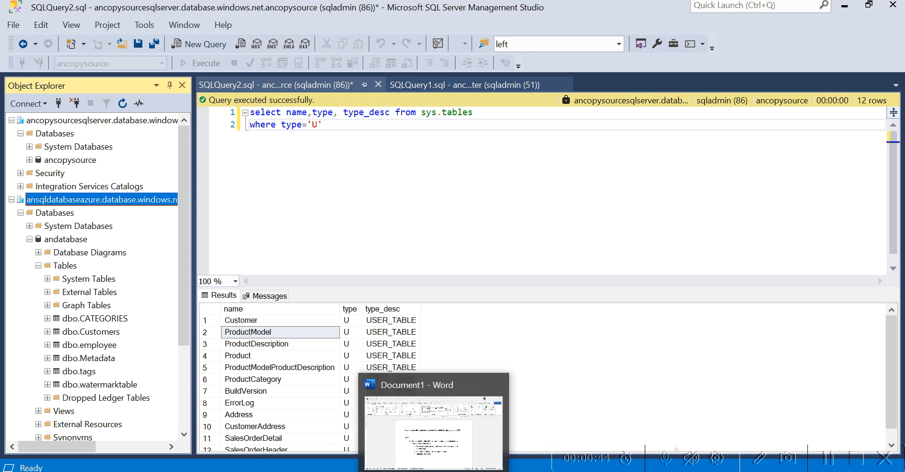
click(446, 399)
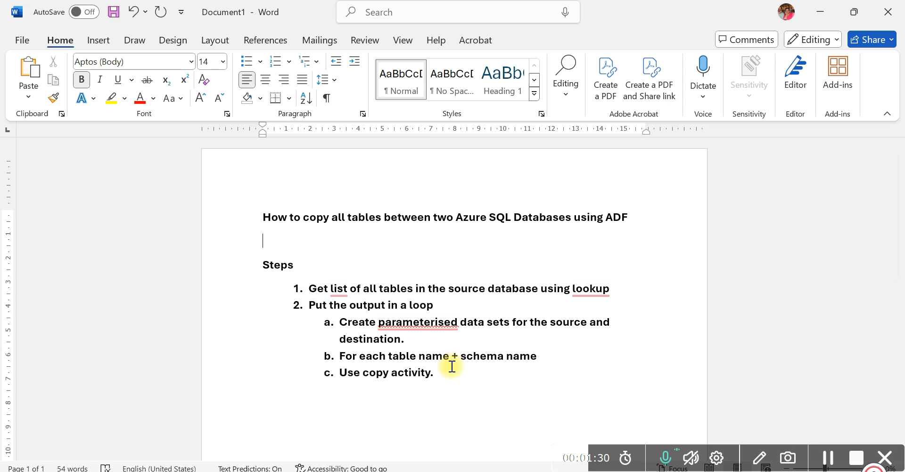
Step: Switch to Azure Data Factory in the browser and create a new pipeline in the jundadf2 factory
mouse_move(399, 470)
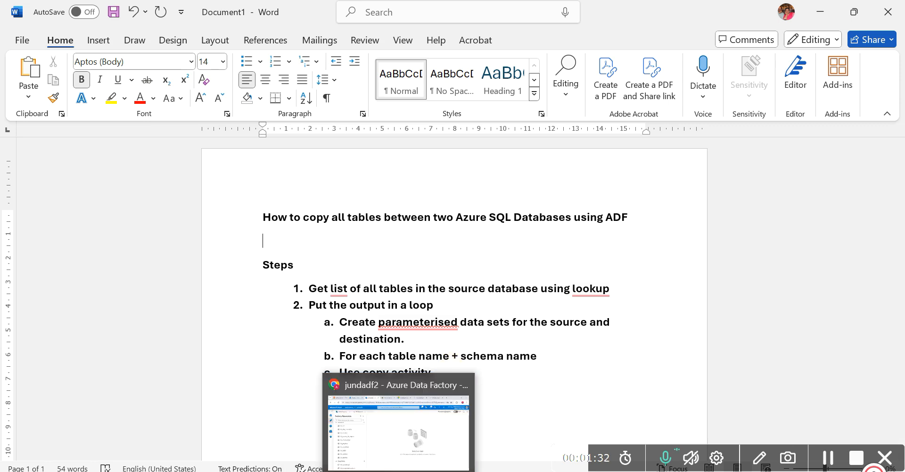
click(399, 425)
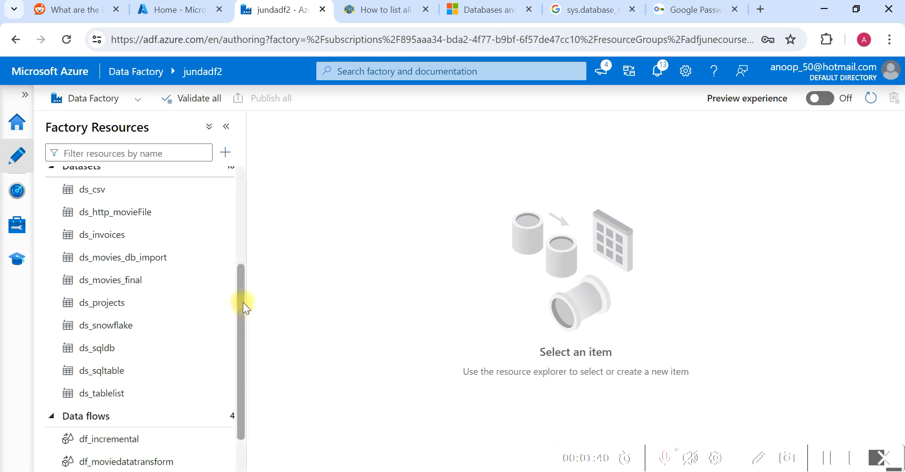
drag(240, 300, 241, 198)
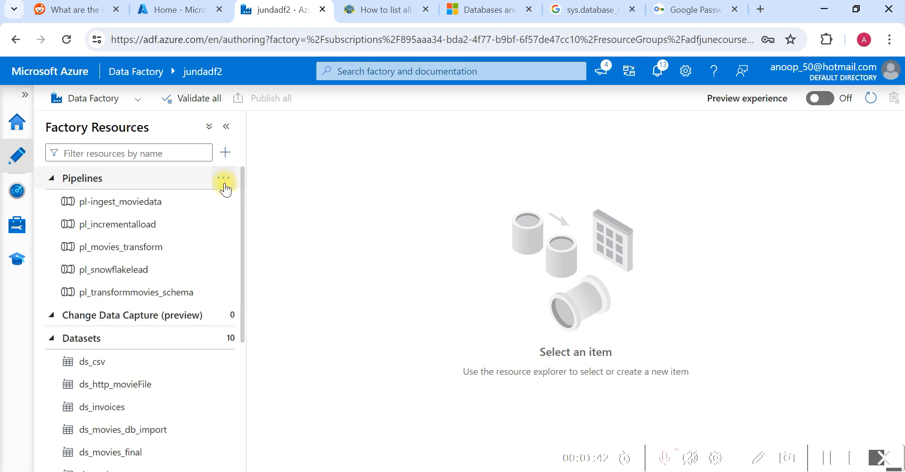
click(225, 178)
click(253, 200)
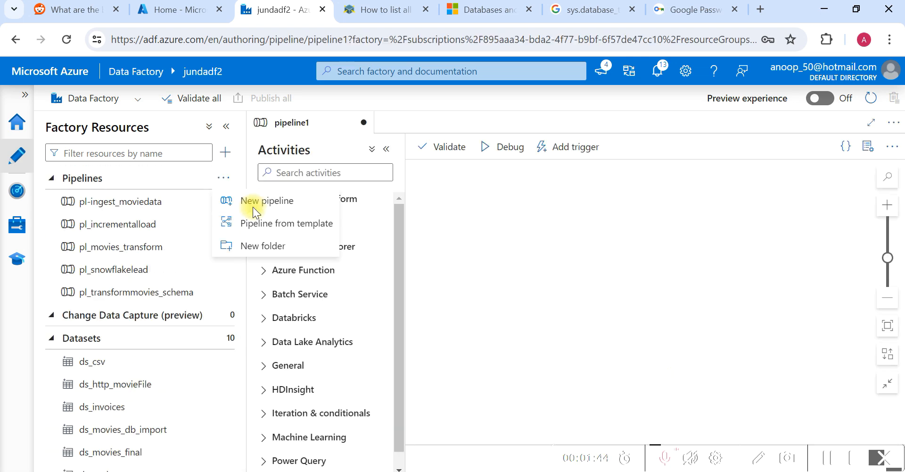
Step: Name the new pipeline pl_copydatabasetables and close its properties
click(752, 249)
key(BackSpace)
key(BackSpace)
key(BackSpace)
key(BackSpace)
key(BackSpace)
key(BackSpace)
key(BackSpace)
key(BackSpace)
key(BackSpace)
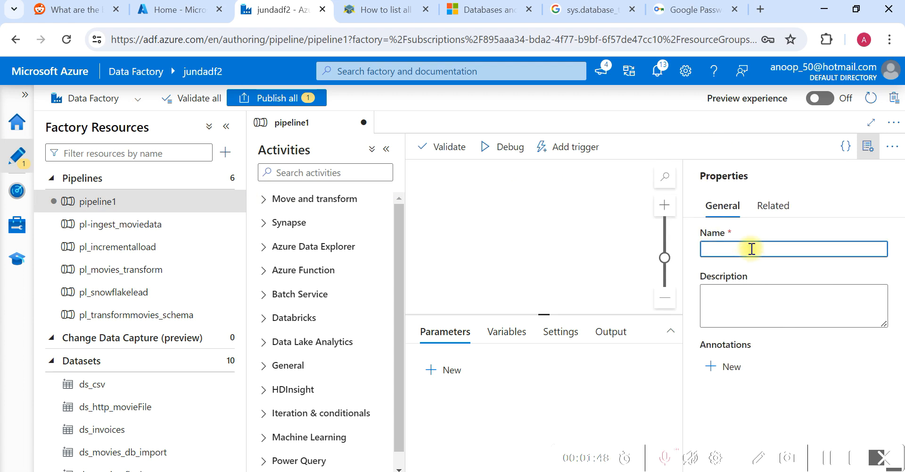
text(pl_cop)
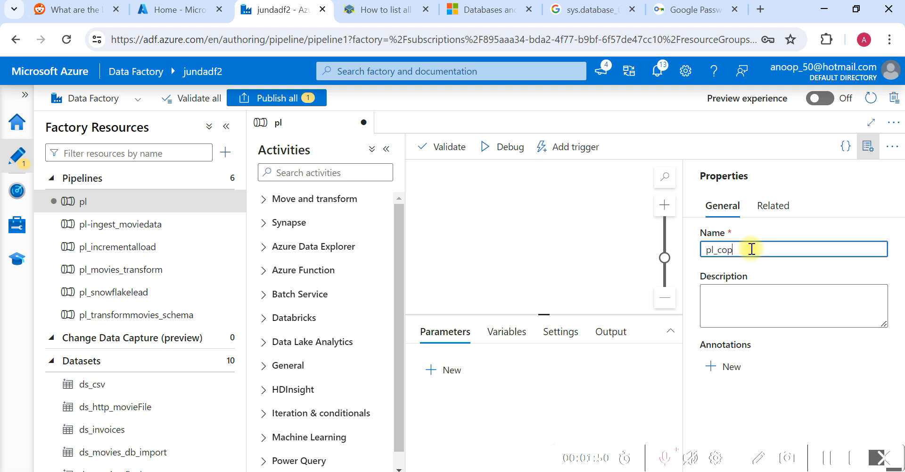
text(ydatabaseta)
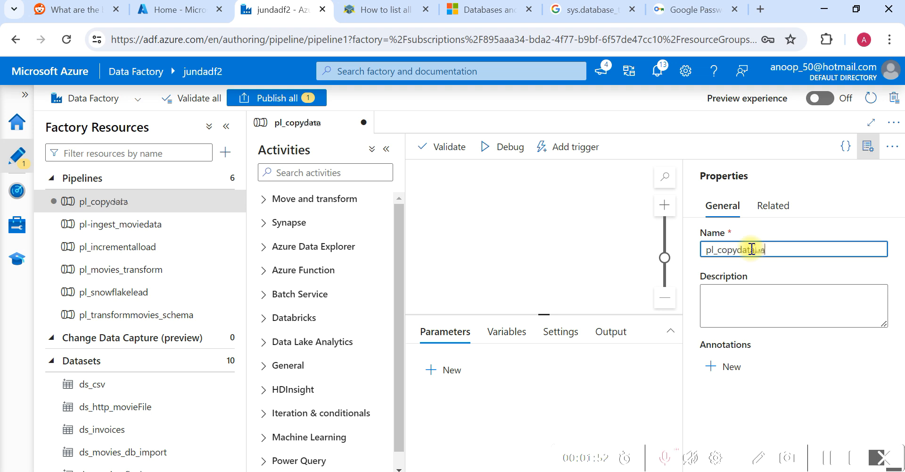
text(bles)
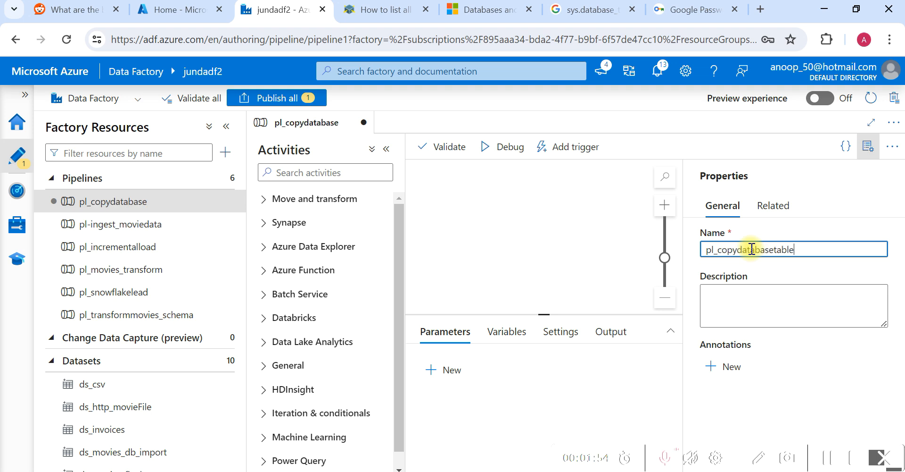
click(868, 147)
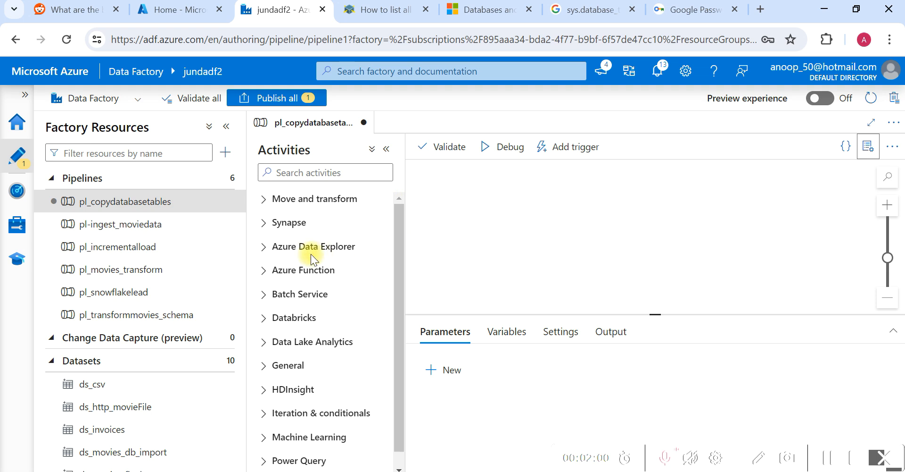
Step: Find the Lookup activity, add it to the pipeline canvas, and collapse the activities and factory resources lists
click(330, 173)
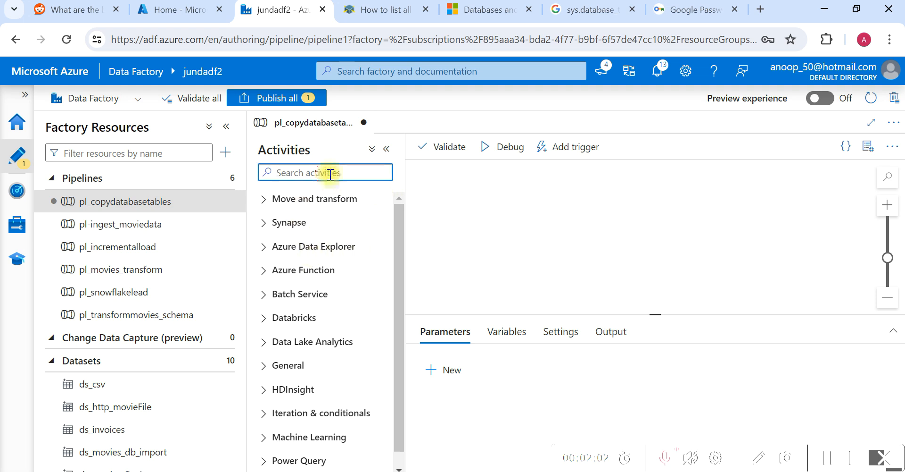
text(lo)
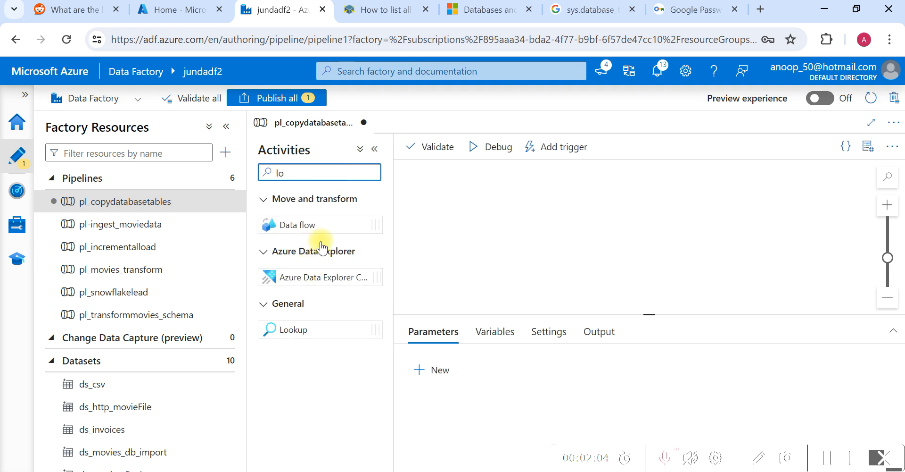
drag(302, 330, 495, 236)
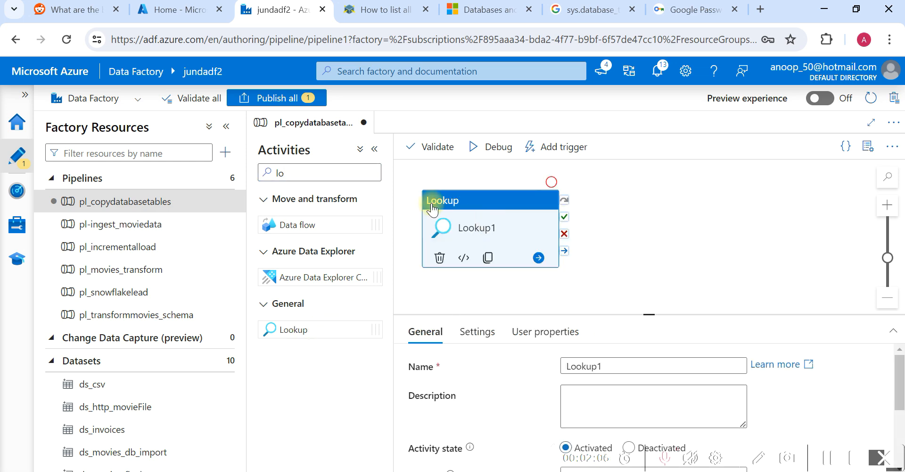
click(374, 150)
click(227, 126)
Step: Rename the Lookup activity to GetTableList
click(284, 364)
key(BackSpace)
key(BackSpace)
key(BackSpace)
key(BackSpace)
key(BackSpace)
key(BackSpace)
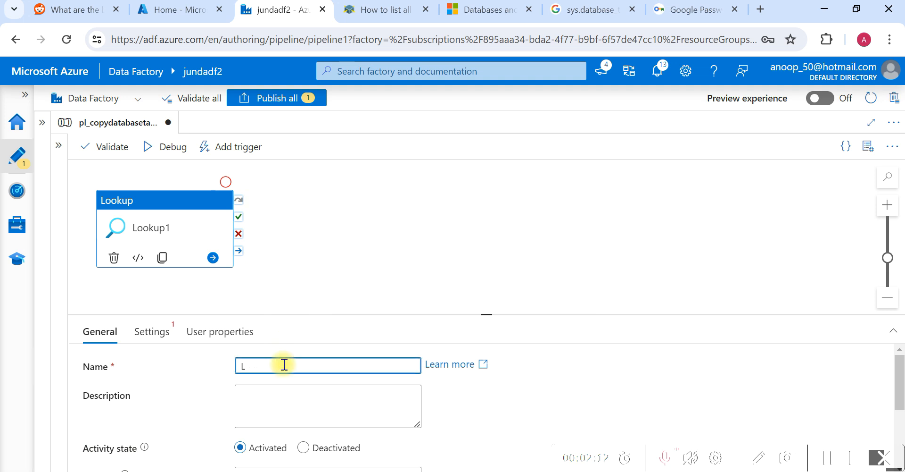
text(GetTableList)
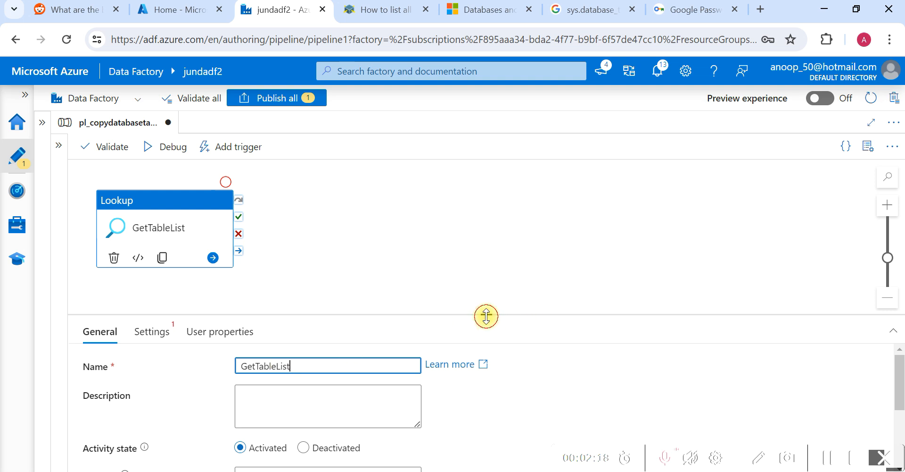
Step: Start a new source dataset for the GetTableList lookup with Azure SQL Database as its data store
drag(485, 314, 499, 284)
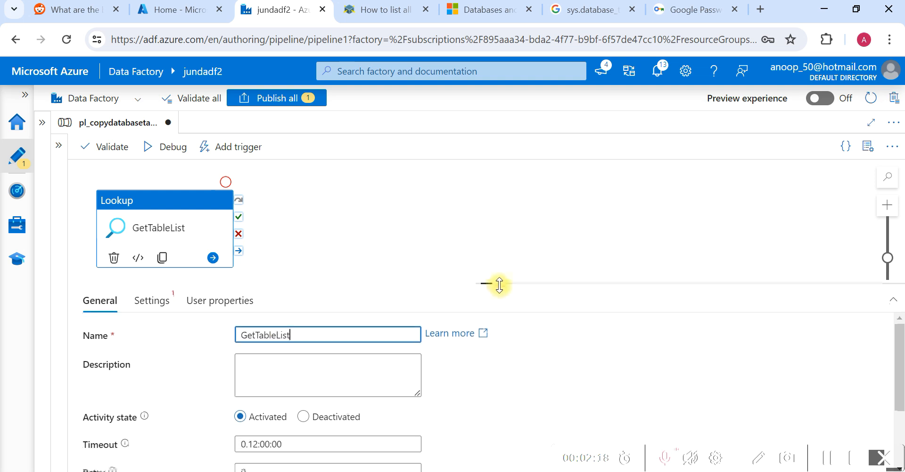
click(163, 304)
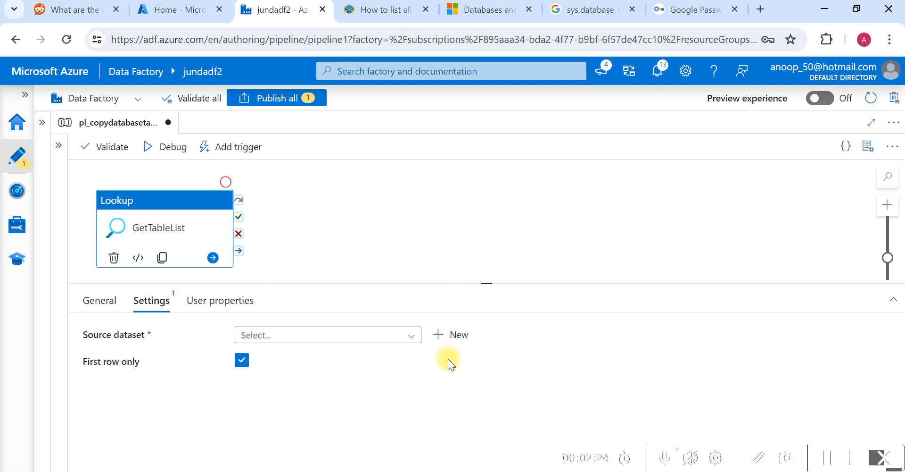
click(457, 336)
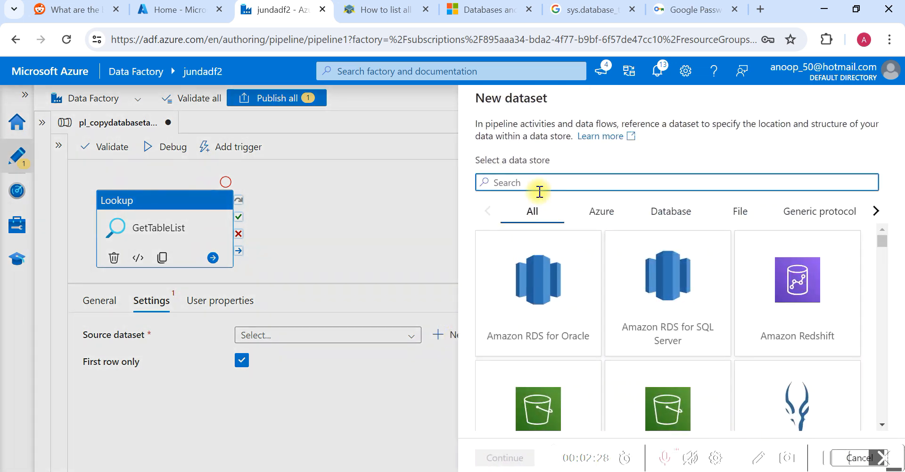
text(azure)
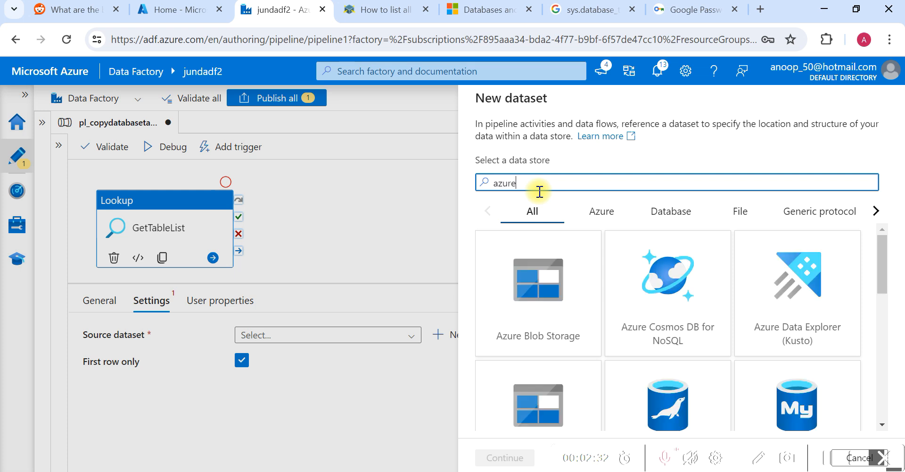
text( sq)
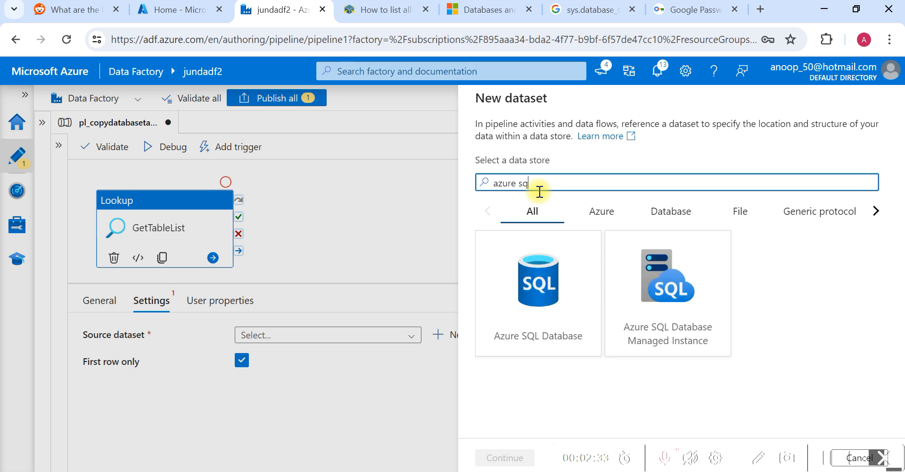
click(529, 300)
click(507, 459)
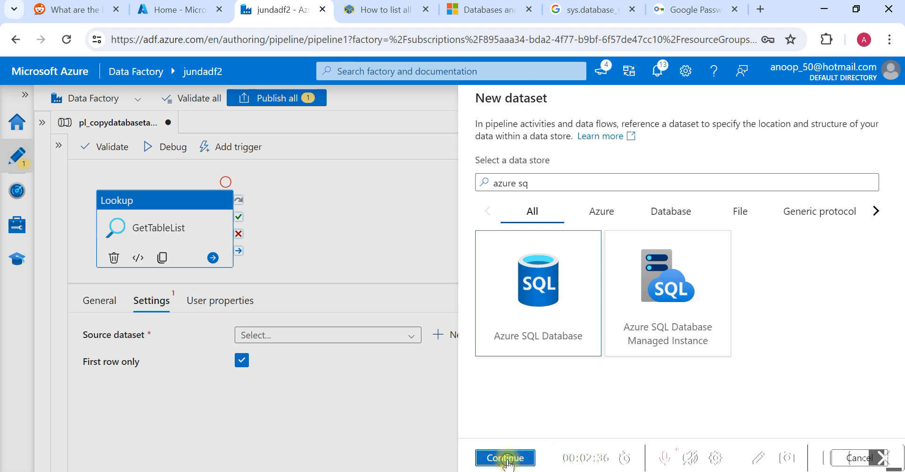
Step: Name the new dataset ds_tablelist2
click(550, 142)
key(ctrl+a)
text(ds_)
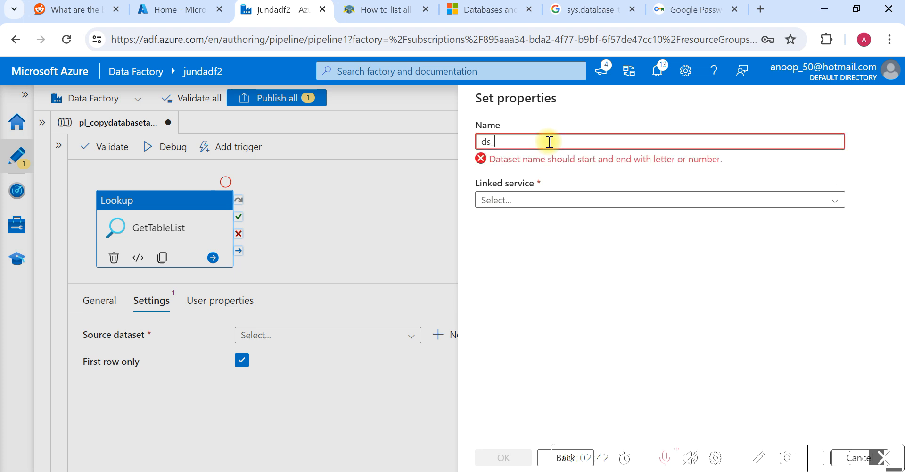
text(tablelist)
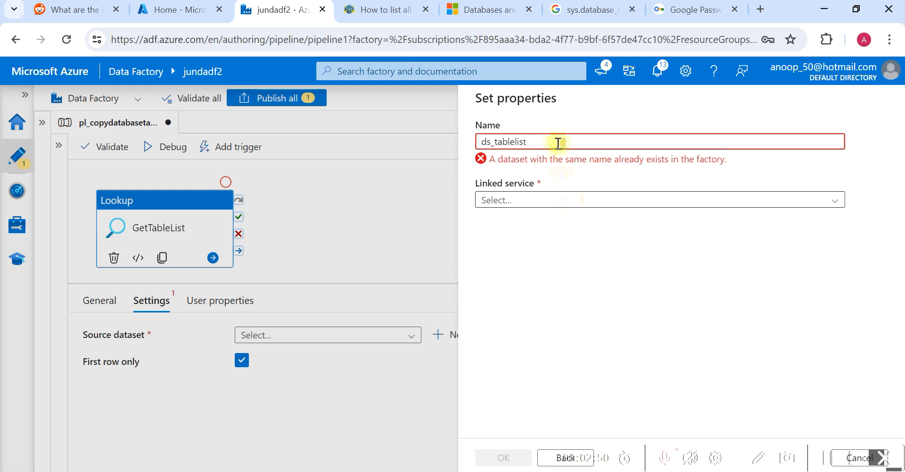
key(BackSpace)
key(BackSpace)
key(BackSpace)
text(ist2)
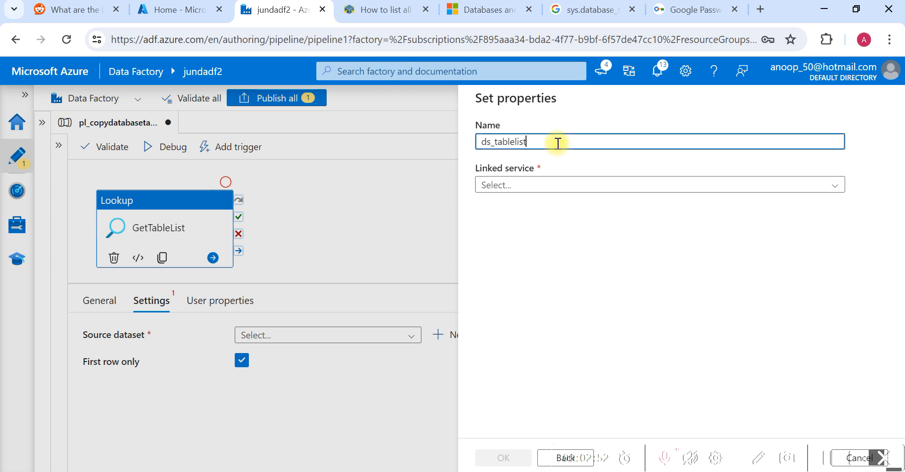
Step: Link the dataset to ls_azuresourceServer without picking a table and create it as the lookup's source dataset
click(578, 184)
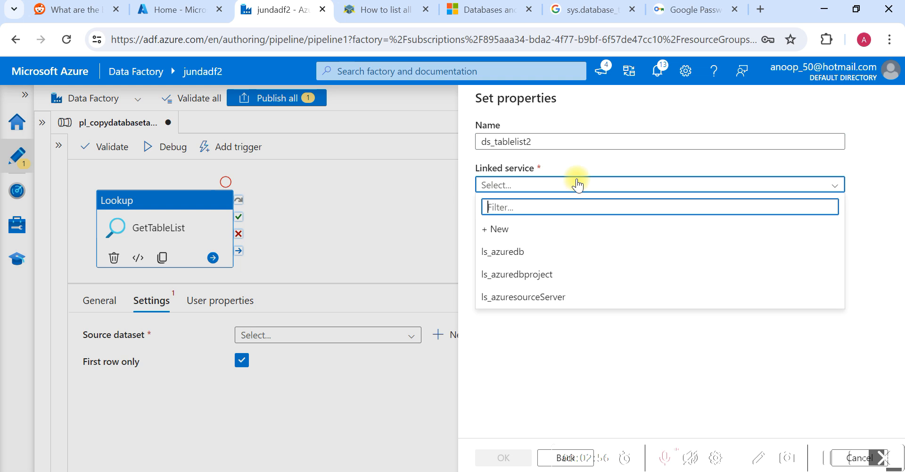
click(521, 297)
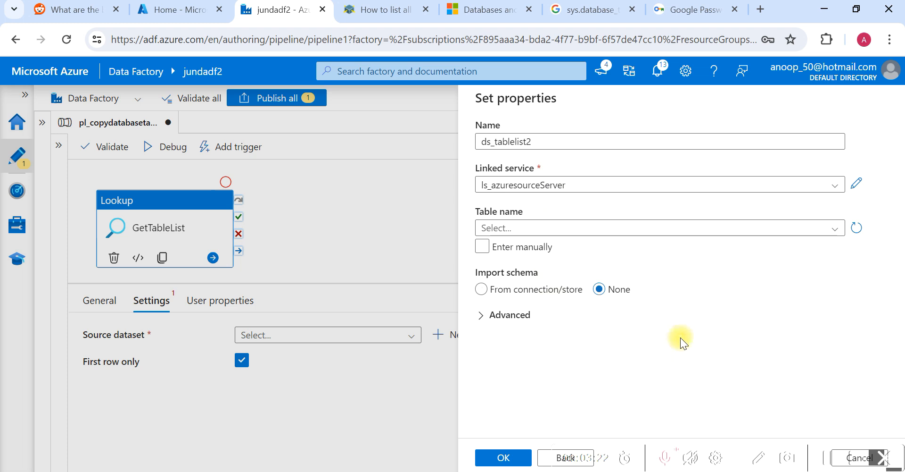
click(501, 457)
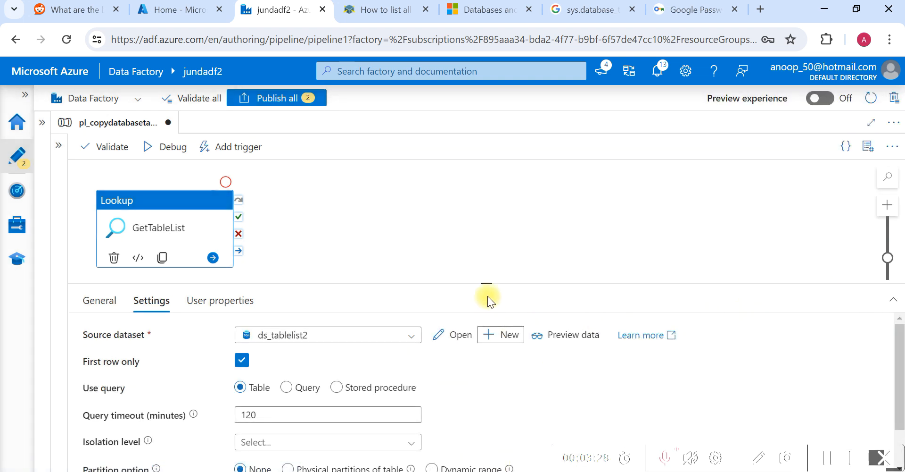
drag(490, 283, 494, 246)
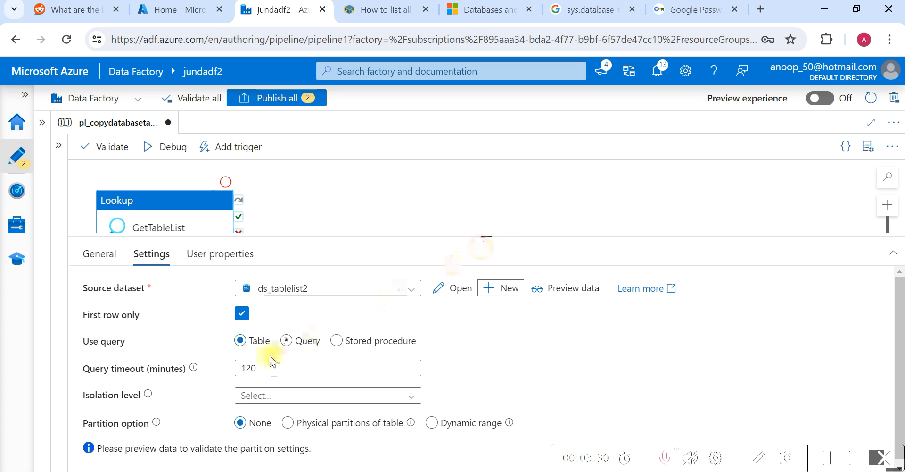
Step: Set the GetTableList lookup to use a query and open its query editor
click(286, 341)
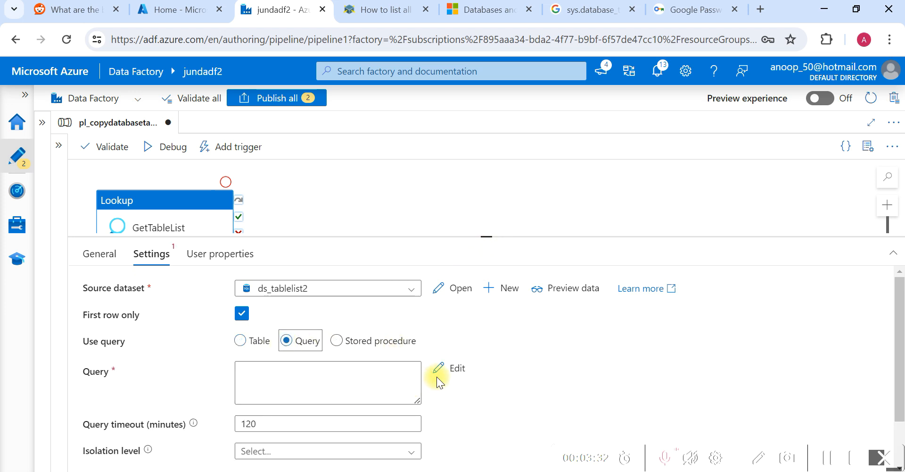
click(448, 368)
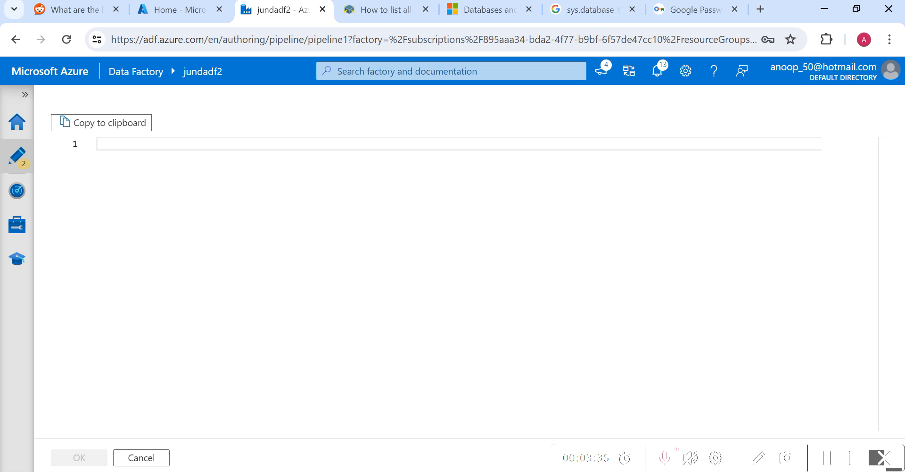
Step: Switch to SQL Server Management Studio and copy the whole two-line sys.tables query
key(alt+Tab)
click(393, 160)
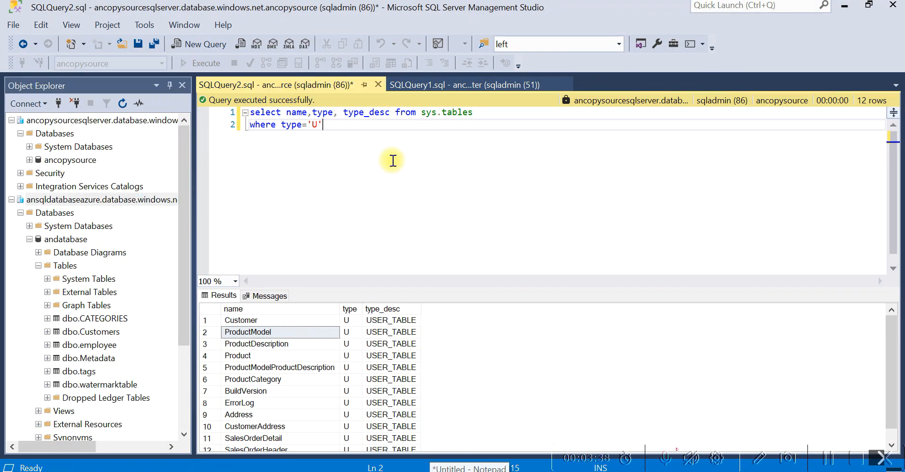
key(Up)
key(End)
key(shift+Home)
key(Down)
key(End)
key(shift+Up)
key(shift+Home)
key(ctrl+c)
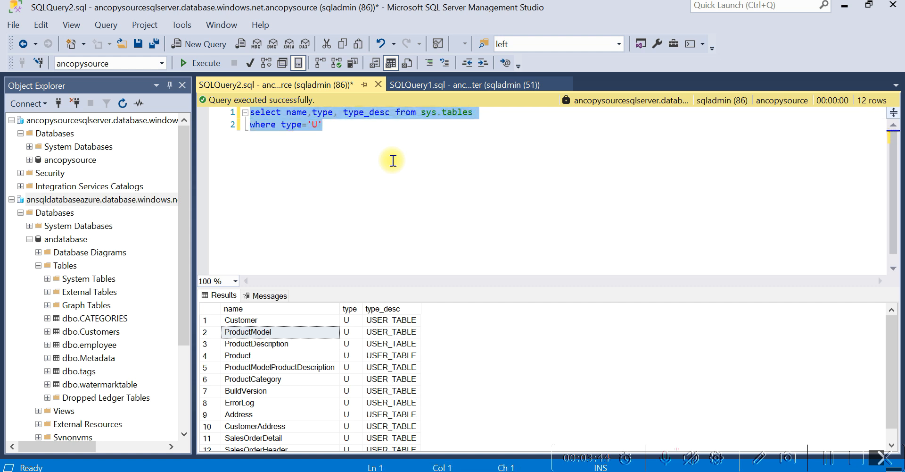
Step: Return to Data Factory and paste the copied query into the lookup's query editor
key(alt+Tab)
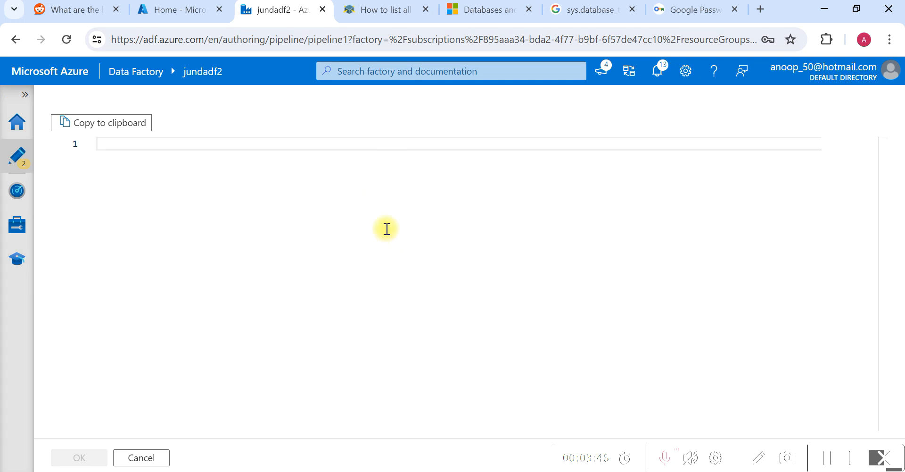
click(226, 141)
key(ctrl+v)
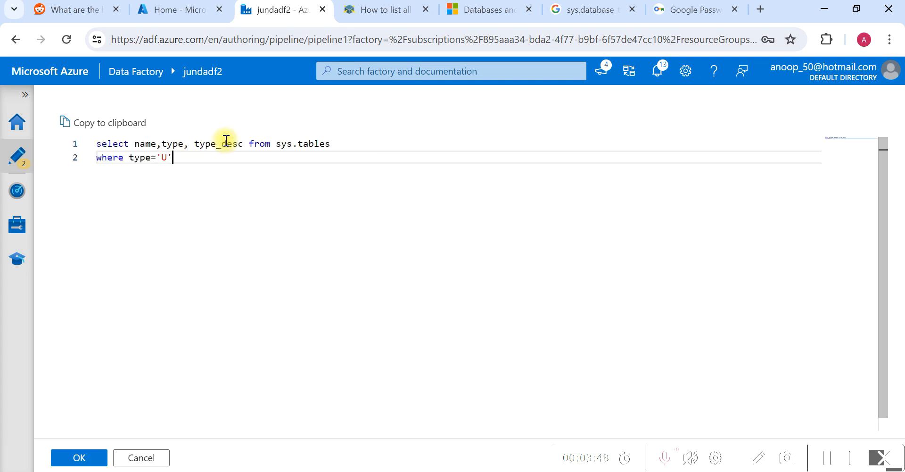
Step: Replace the type and type_desc columns in the lookup query with the function name Shcema_Name
click(169, 143)
key(shift+Right)
key(shift+Right)
key(shift+Right)
key(shift+Right)
key(shift+Right)
key(shift+Right)
key(shift+Right)
key(shift+Right)
key(shift+Right)
key(shift+Right)
key(shift+Right)
key(shift+Right)
key(shift+Right)
key(shift+Right)
key(shift+Right)
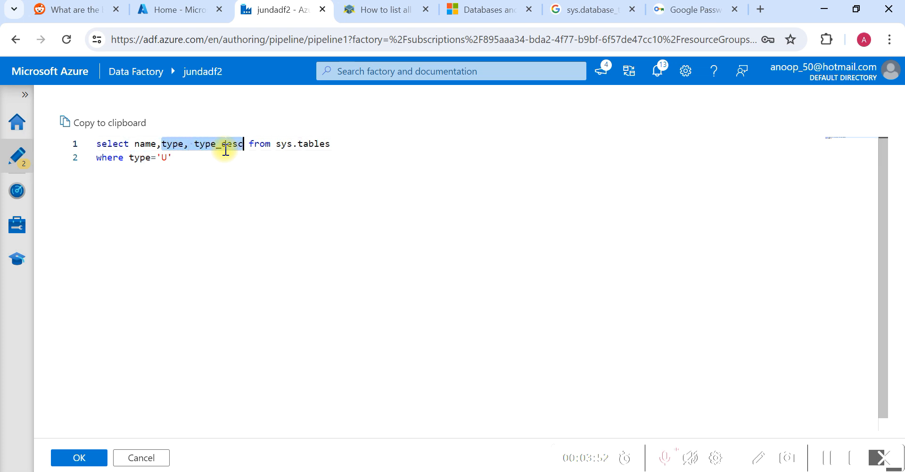
text(shema)
key(BackSpace)
key(BackSpace)
key(BackSpace)
key(BackSpace)
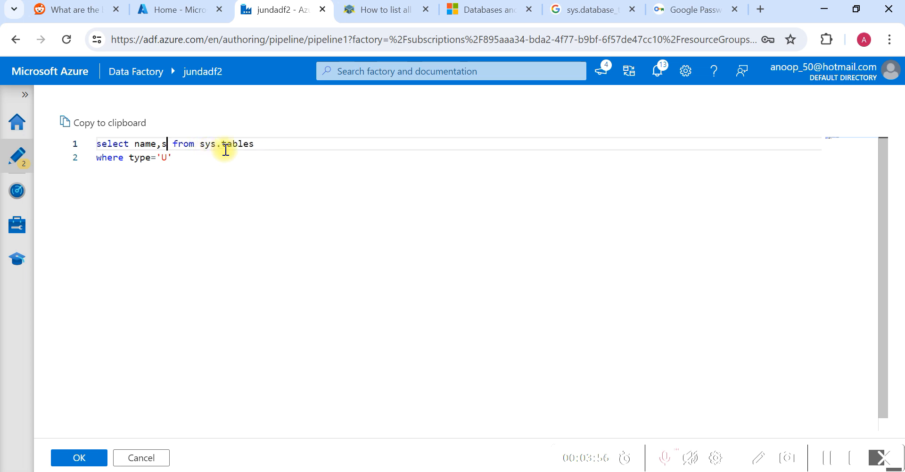
key(BackSpace)
text(S)
key(BackSpace)
text(Shem)
key(BackSpace)
text(ema)
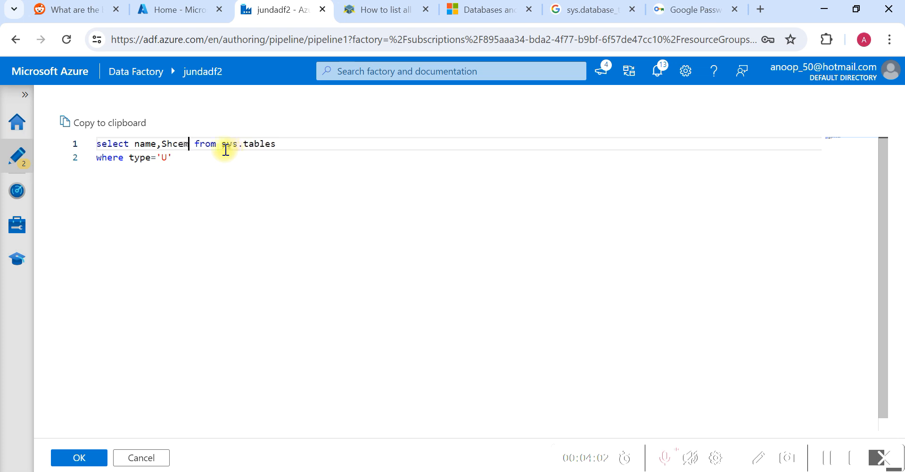
text(_nm)
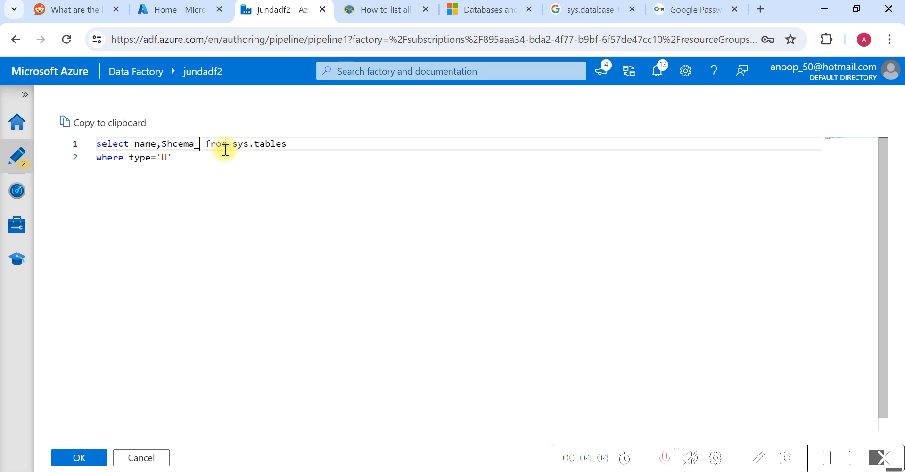
key(BackSpace)
key(BackSpace)
key(BackSpace)
text(_Name)
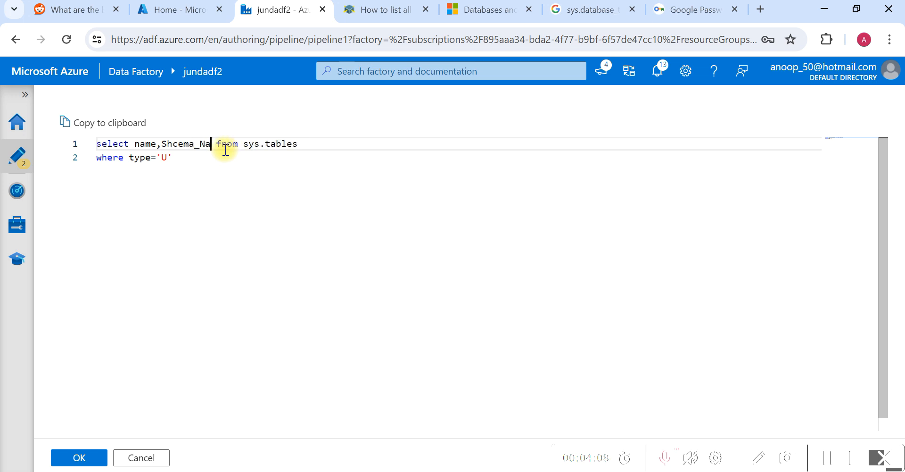
Step: Give the function the argument (schema_id) and alias its column as SchemaName
text((schema)
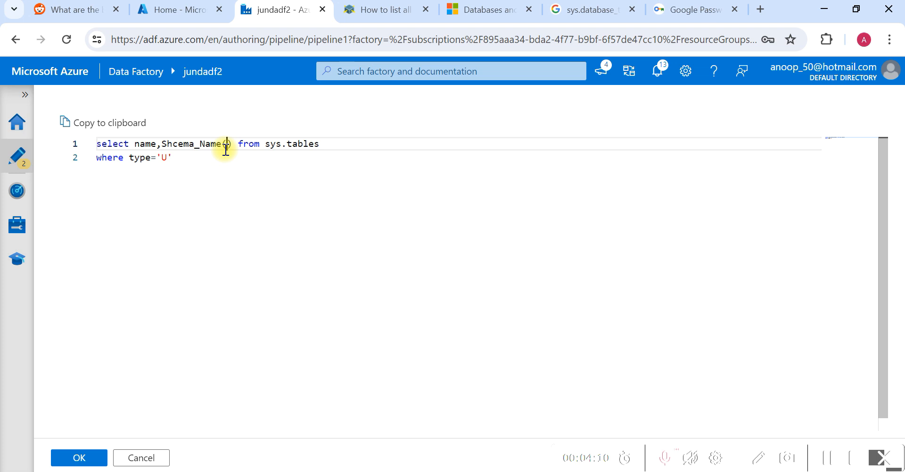
text(_id) )
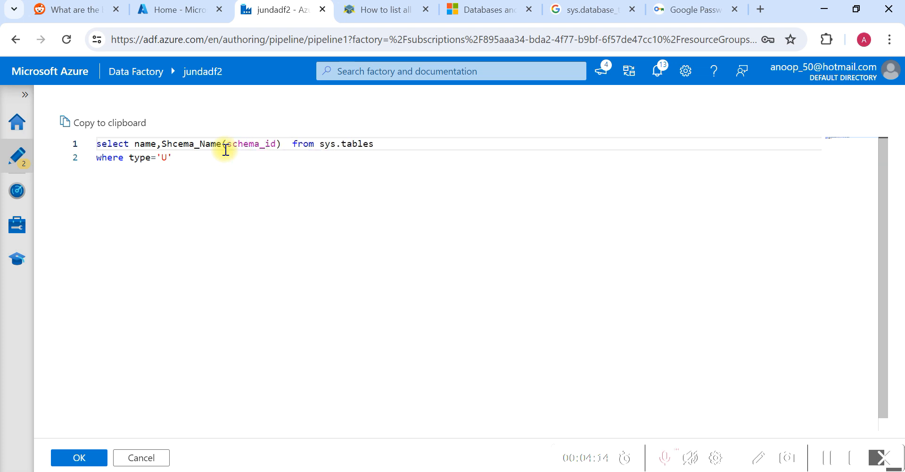
text(as )
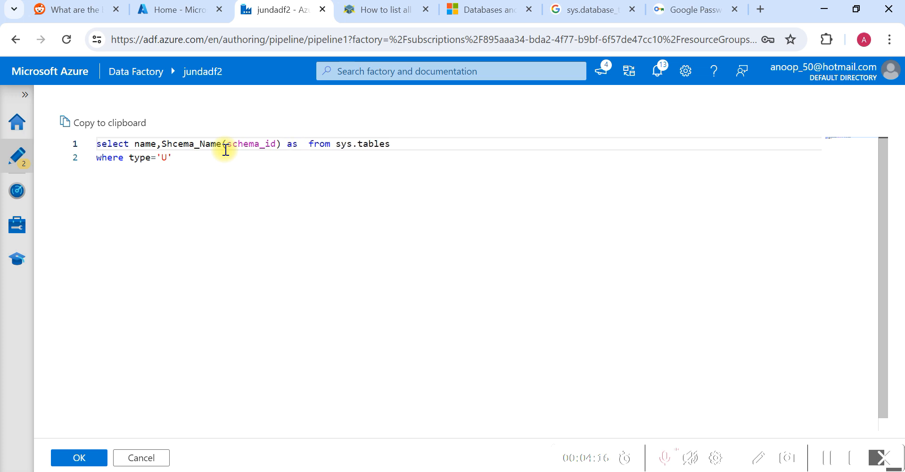
text(Sch)
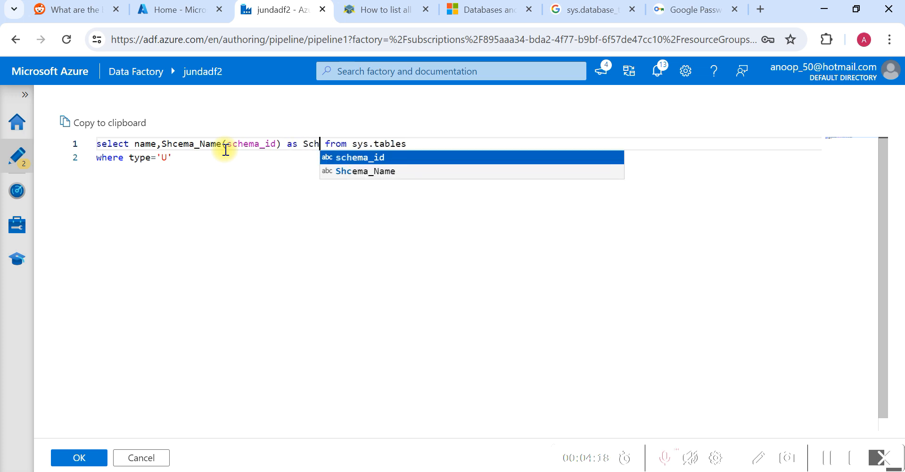
text(emaName)
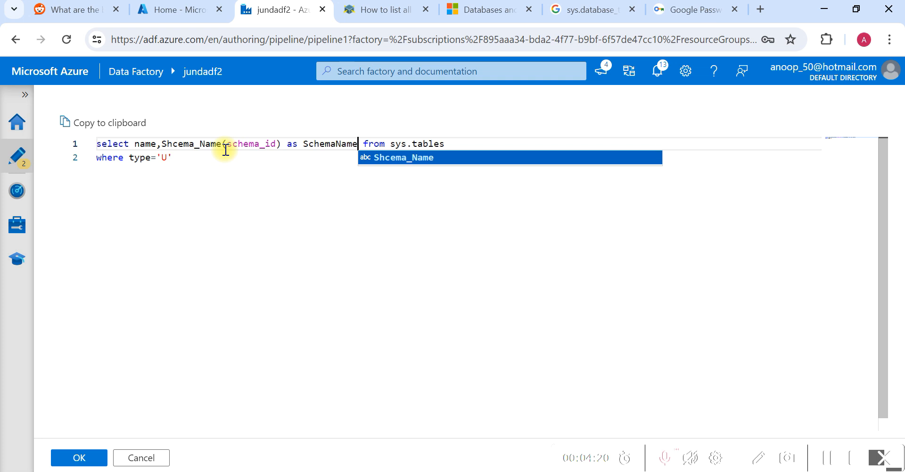
Step: Copy the whole revised query, paste it over the old query in SQL Server Management Studio and execute it
click(253, 176)
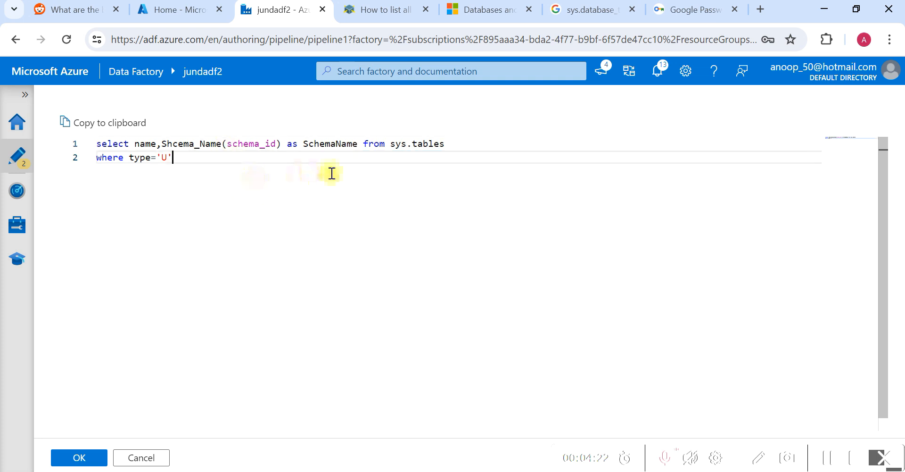
key(ctrl+a)
key(ctrl+c)
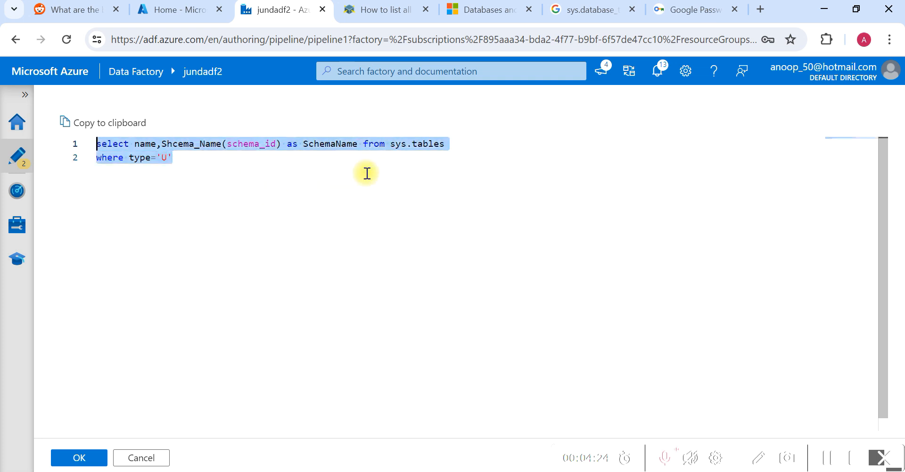
key(alt+Tab)
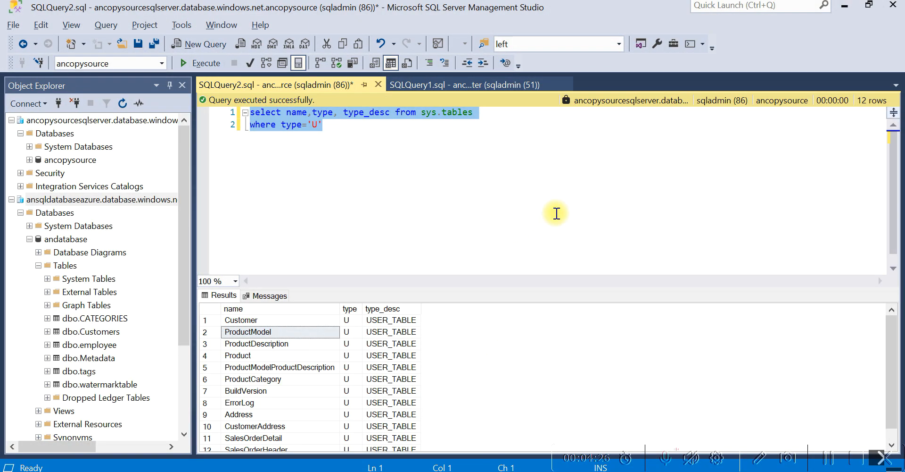
key(ctrl+v)
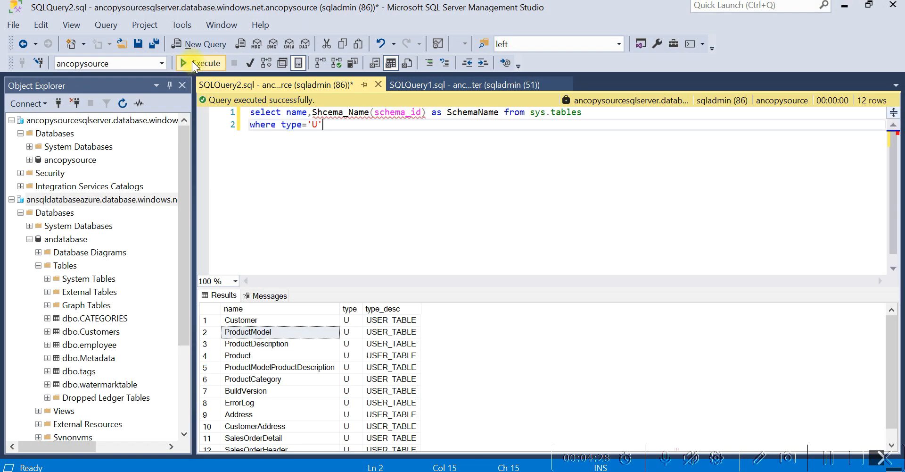
click(192, 62)
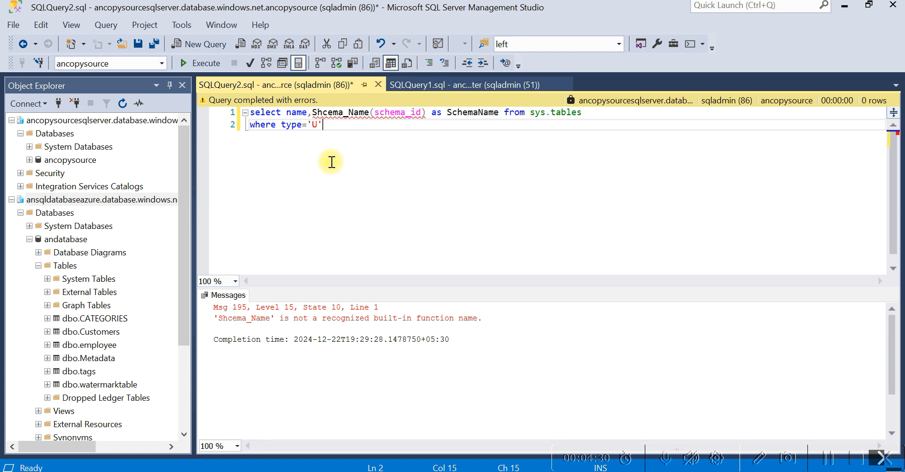
Step: Correct the function name to Schema_NAME, execute the query again and check the SchemaName column of the results
double_click(331, 113)
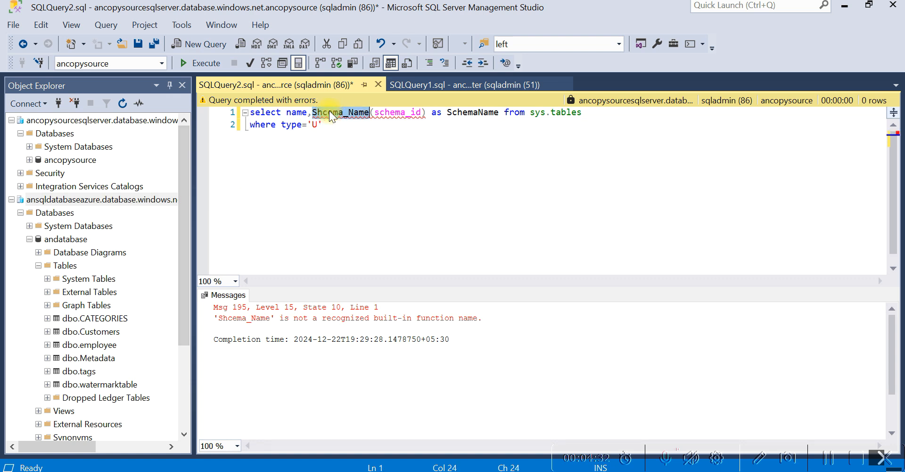
text(Sc)
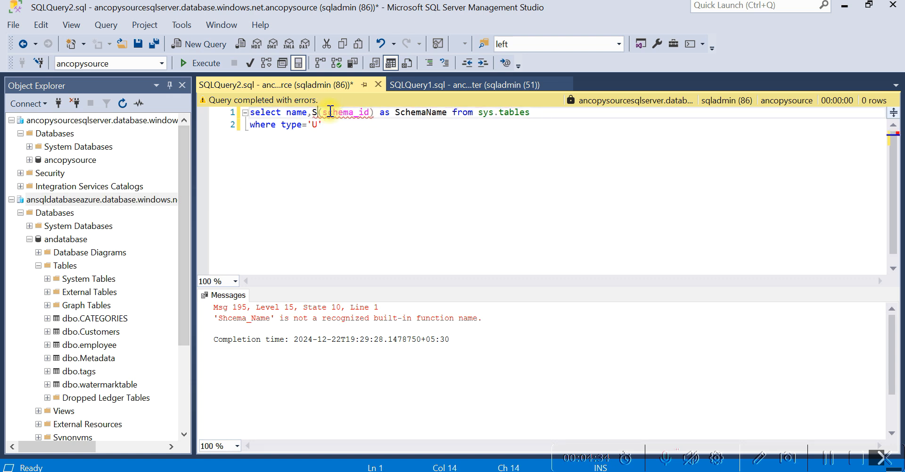
text(hema)
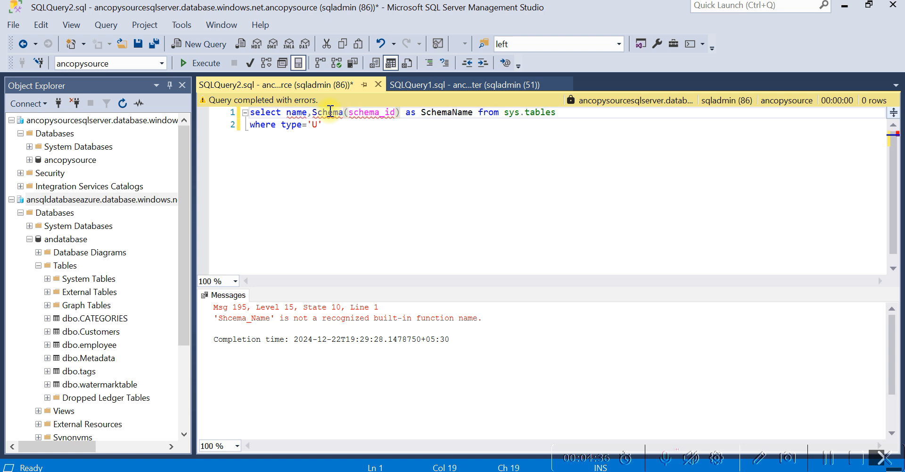
text(_NAME)
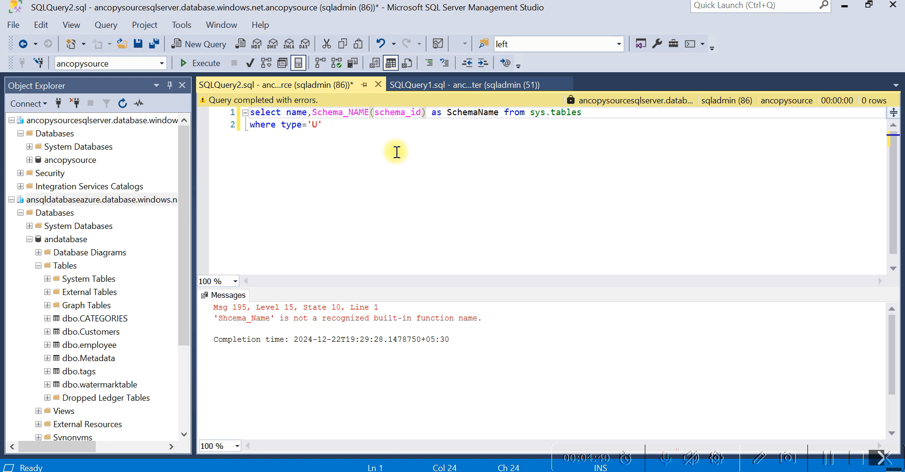
click(398, 145)
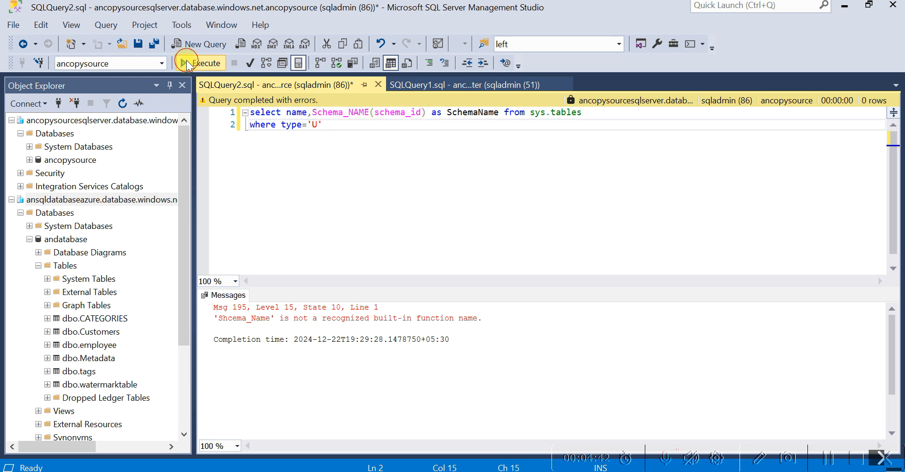
click(186, 61)
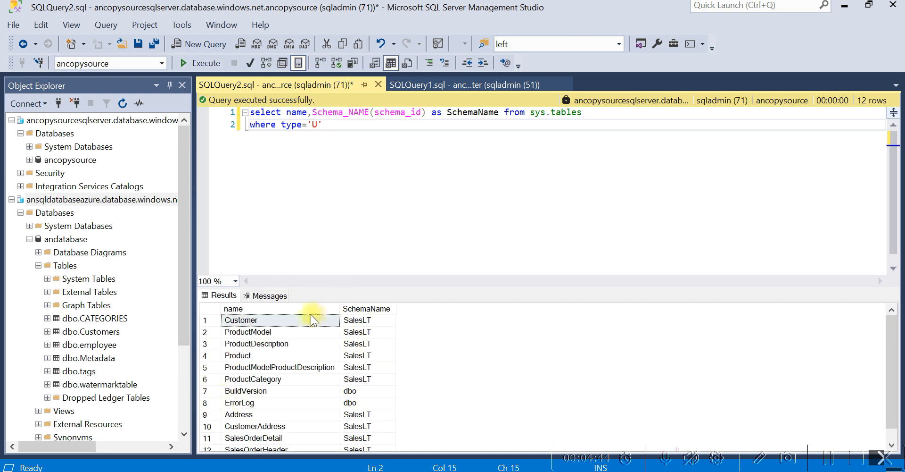
click(354, 394)
click(356, 382)
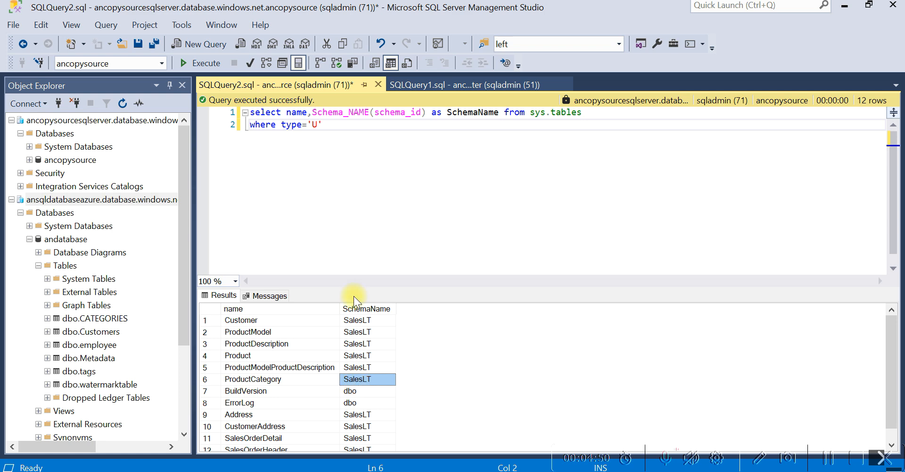
Step: Copy the corrected query, paste it over the one in Data Factory's lookup query editor and accept it
click(386, 174)
key(ctrl+a)
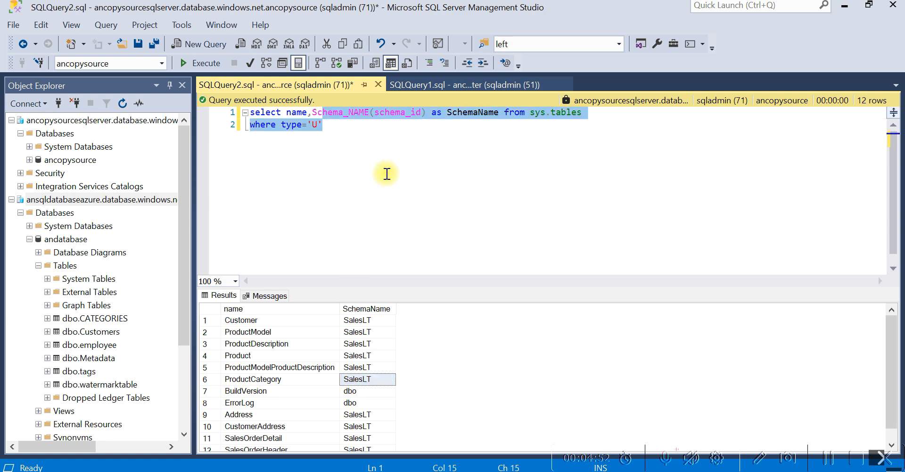
key(ctrl+c)
key(alt+Tab)
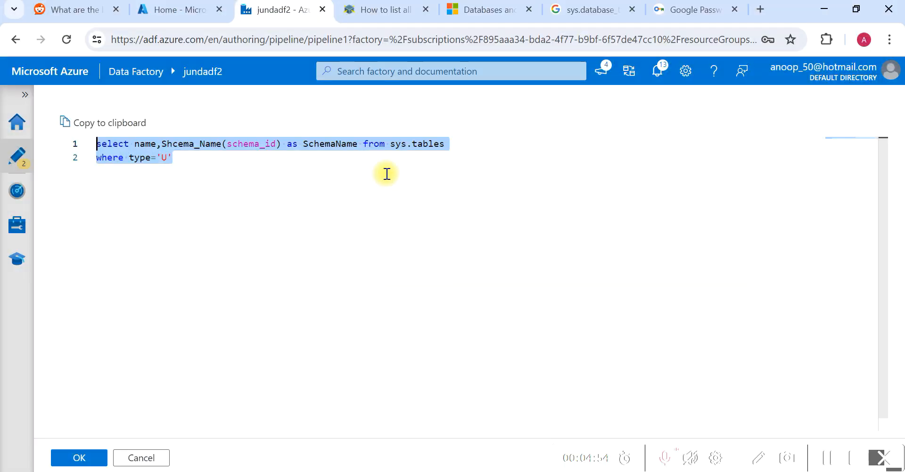
key(ctrl+v)
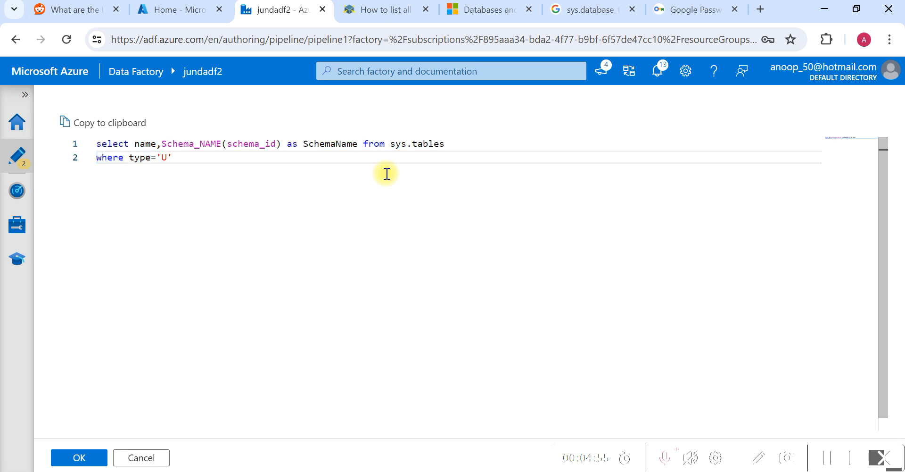
click(92, 455)
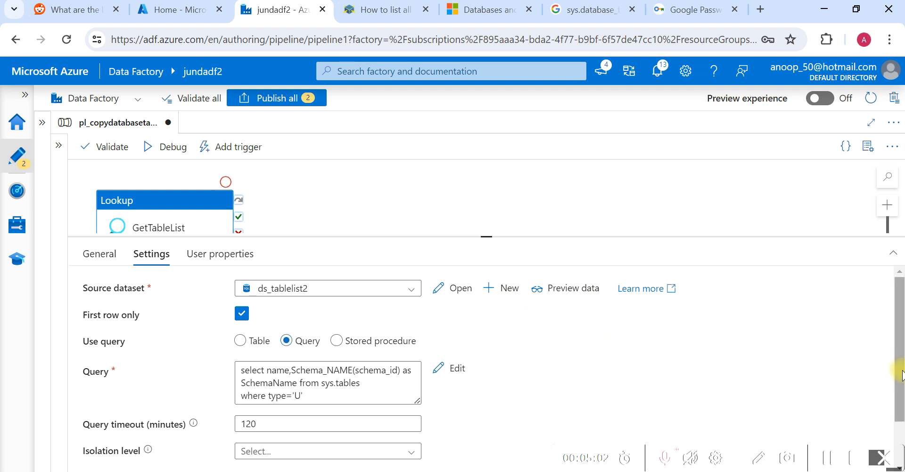
Step: Add a ForEach activity to the pipeline canvas beside the GetTableList lookup
drag(903, 375, 904, 311)
drag(494, 237, 488, 306)
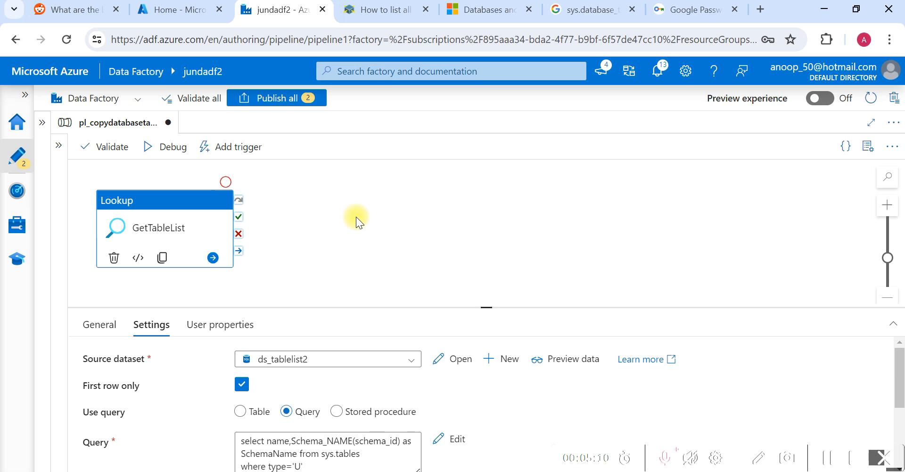
click(59, 146)
text(lo)
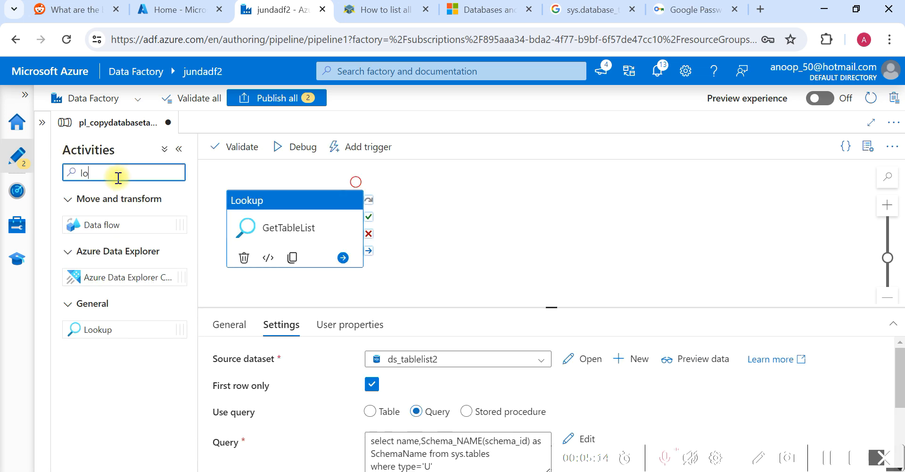
key(BackSpace)
key(BackSpace)
text(for)
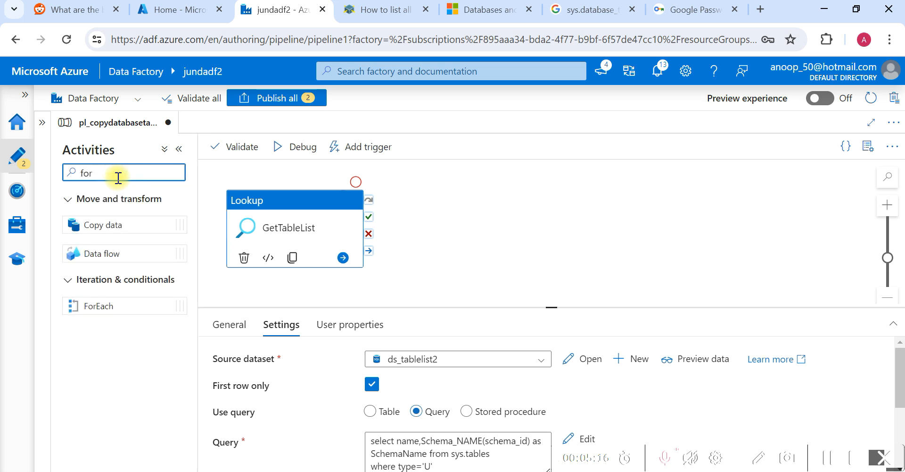
drag(126, 307, 542, 236)
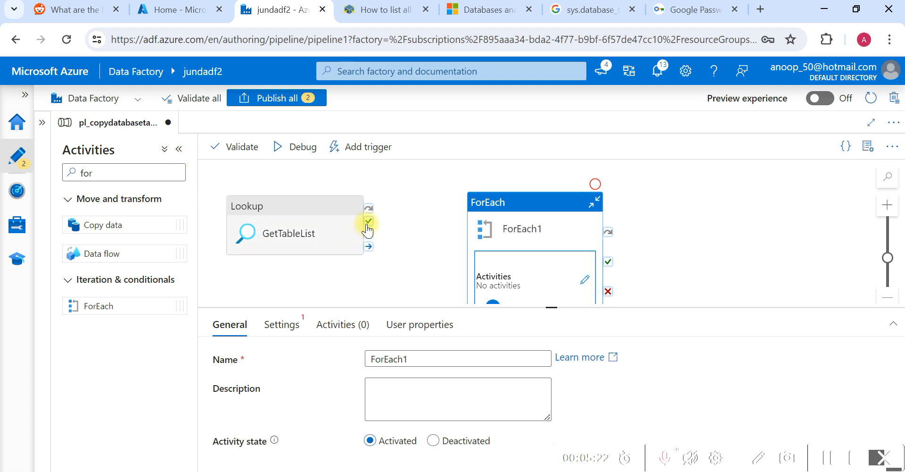
Step: Deactivate the ForEach activity, start a debug run of the pipeline and refresh its run status
right_click(554, 203)
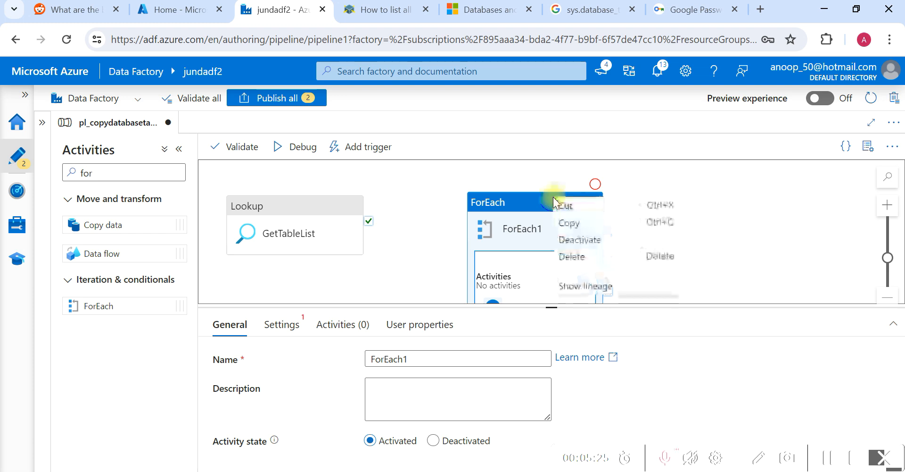
click(571, 241)
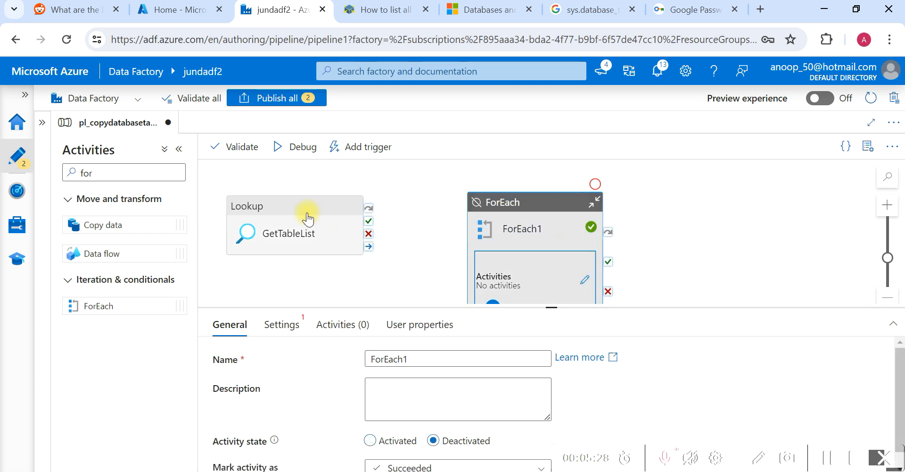
click(432, 188)
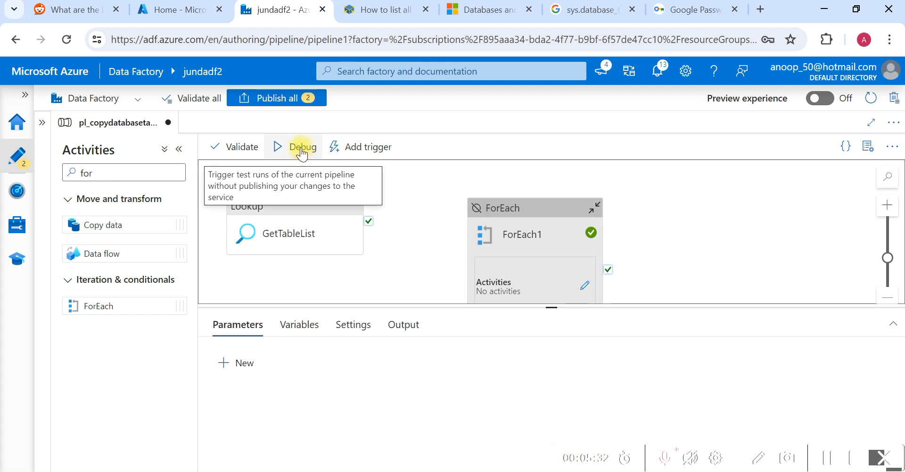
click(302, 150)
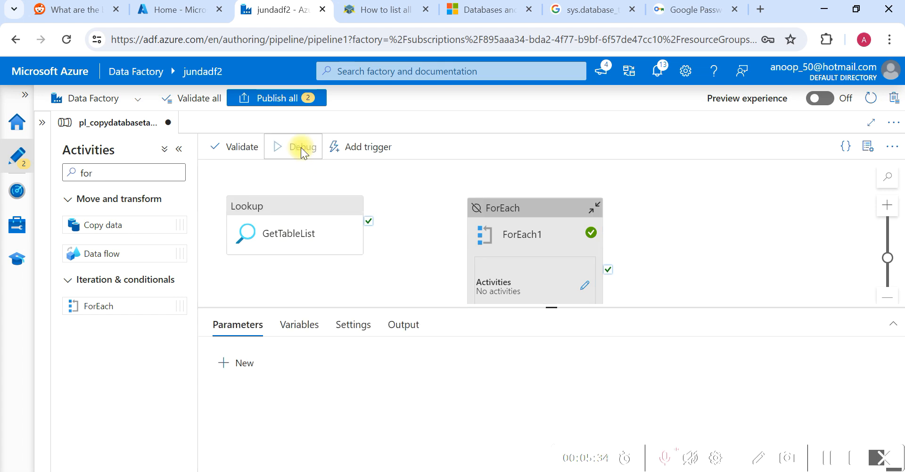
drag(552, 308, 551, 255)
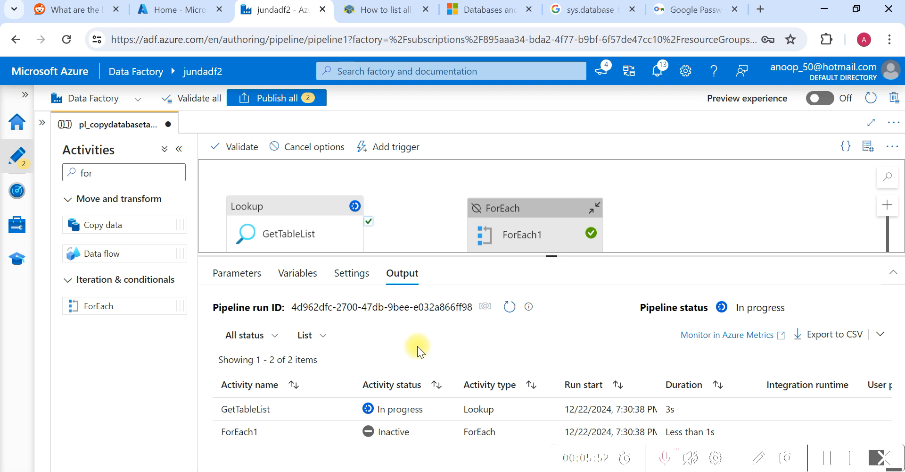
click(510, 308)
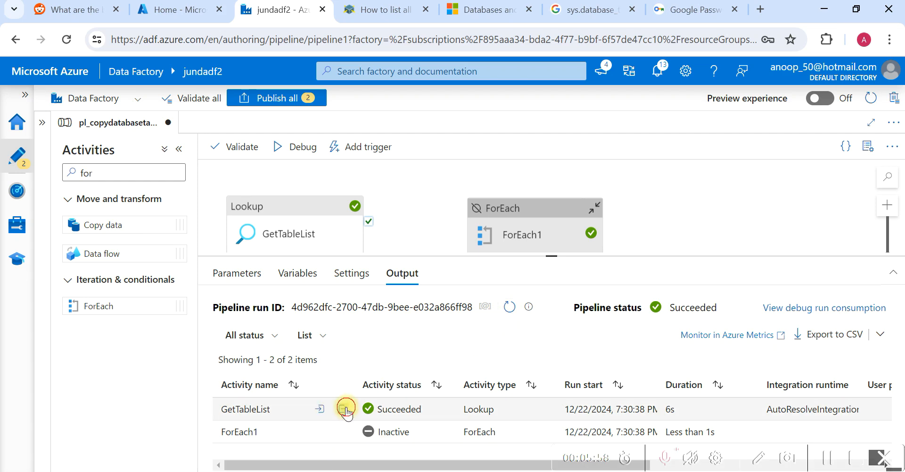
Step: Open the GetTableList run output in full view and examine its firstRow block
click(345, 410)
click(450, 215)
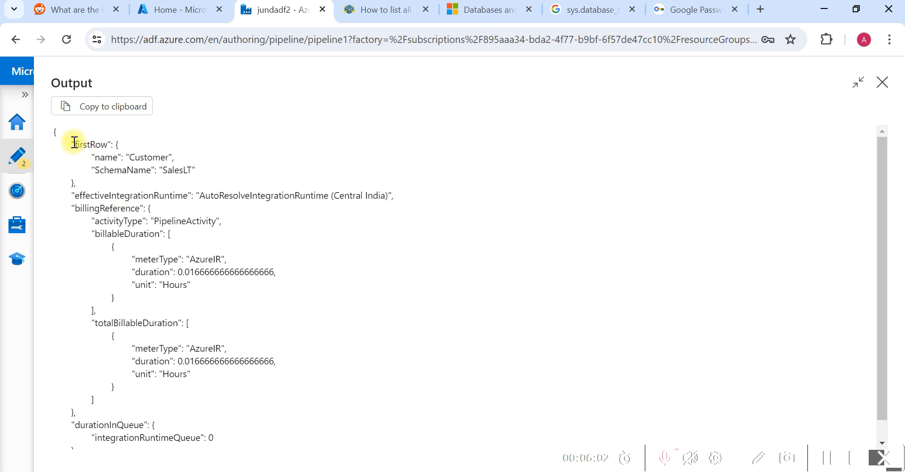
drag(50, 132, 267, 175)
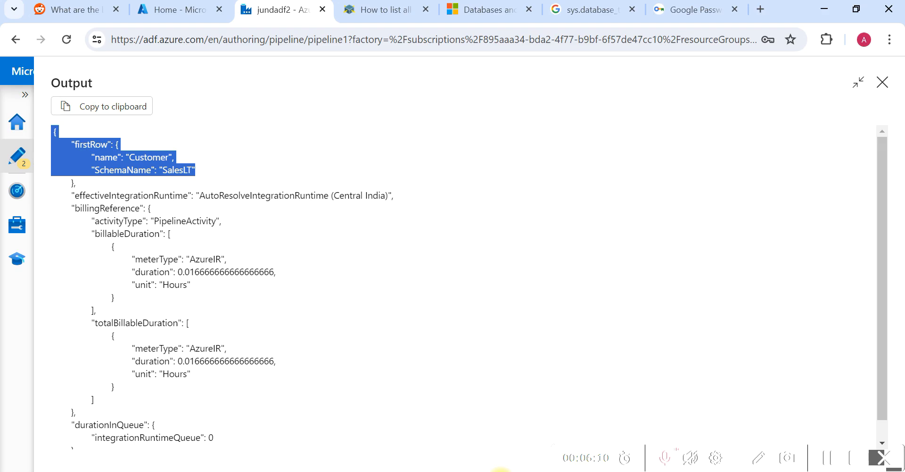
Step: Compare the lookup output with the query results in SQL Server Management Studio, then return to Data Factory and close the output
key(alt+Tab)
click(272, 296)
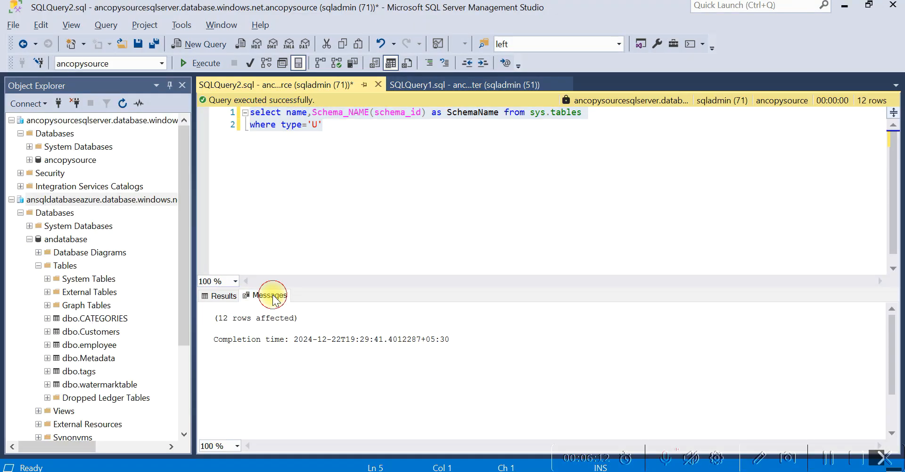
click(229, 295)
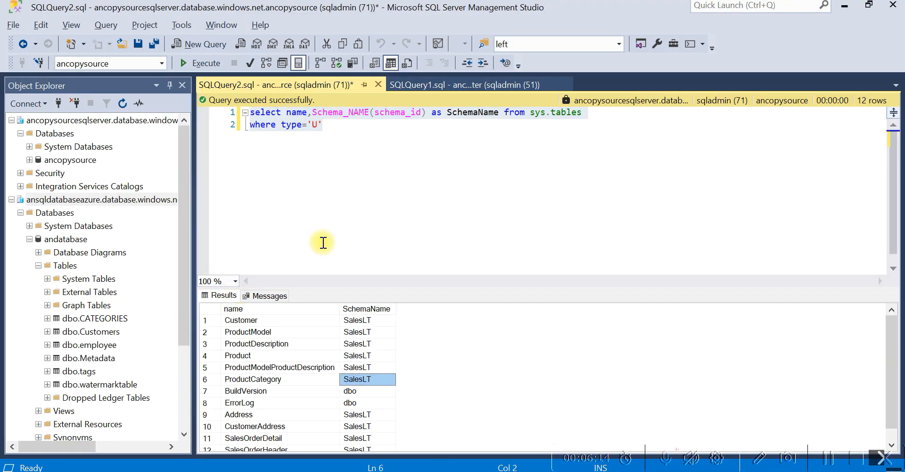
key(alt+Tab)
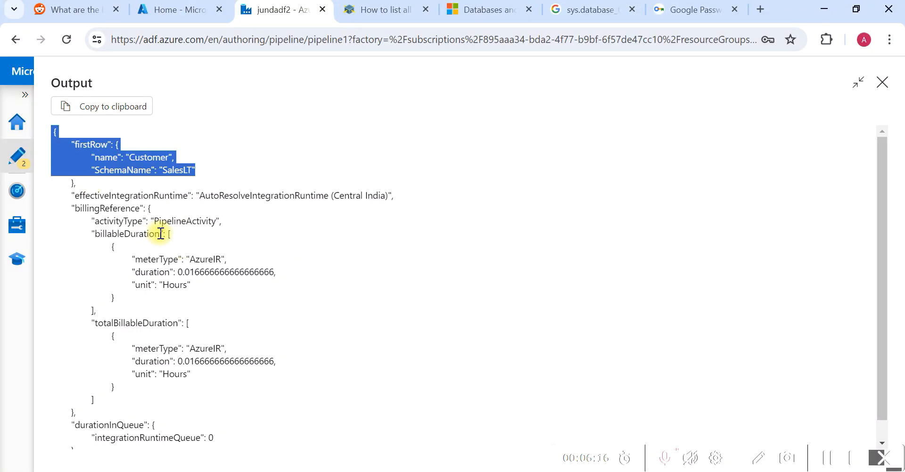
click(883, 83)
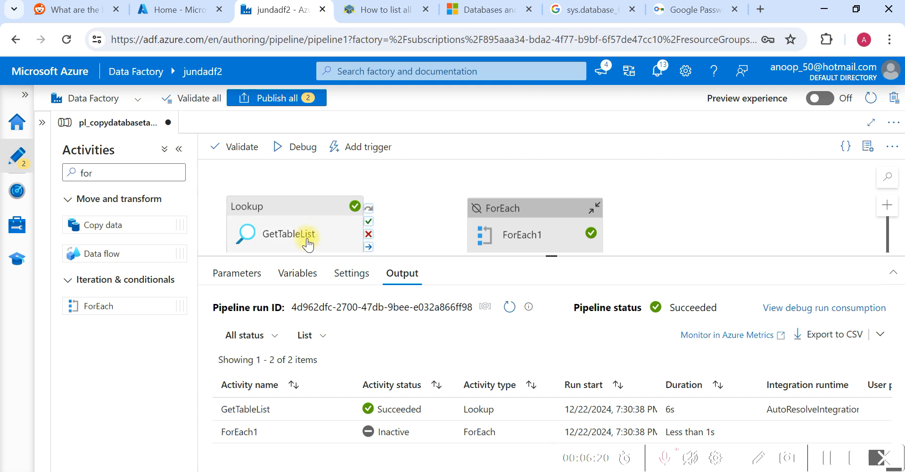
Step: Turn off First row only for the GetTableList lookup and debug the pipeline again
click(301, 208)
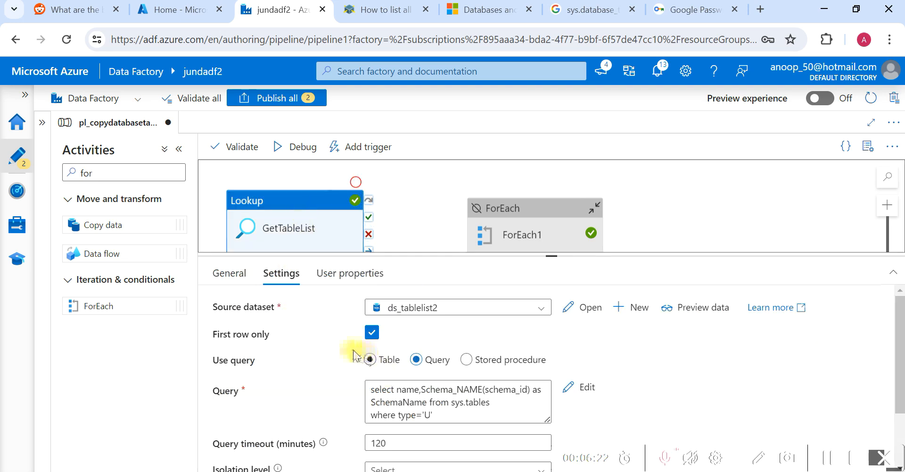
click(373, 335)
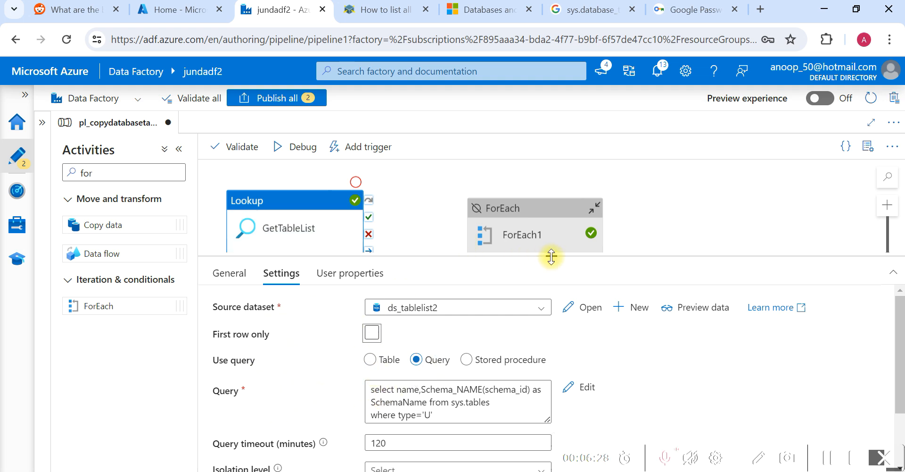
drag(552, 256, 551, 304)
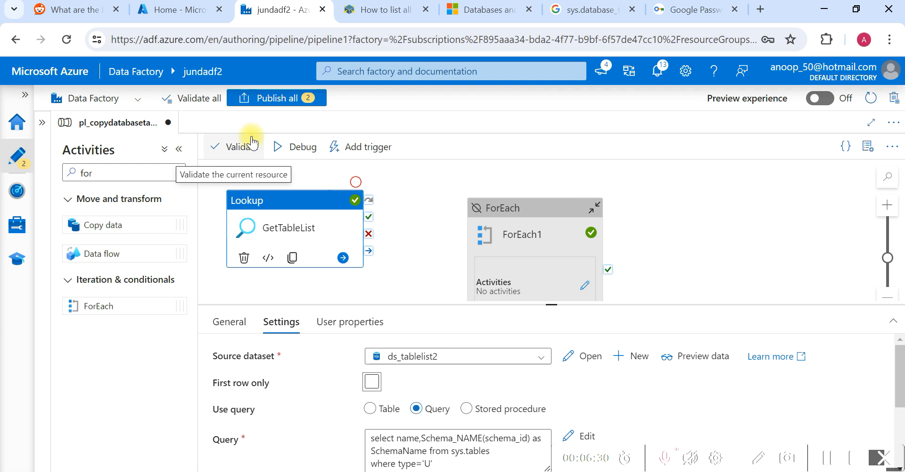
click(291, 151)
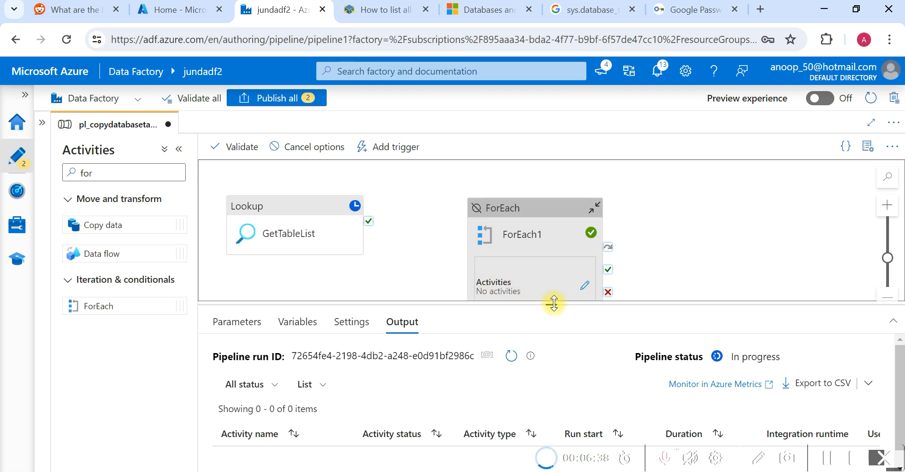
drag(552, 304, 557, 254)
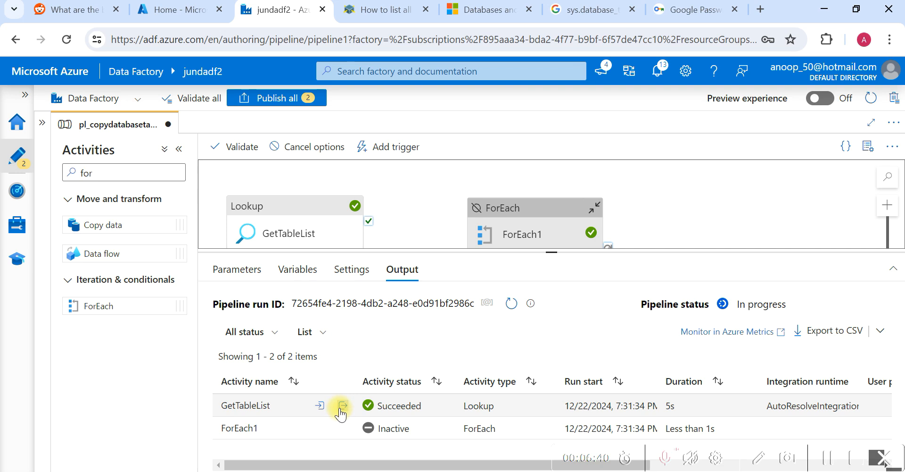
Step: Open the new GetTableList run output in full view and copy it to the clipboard
click(345, 409)
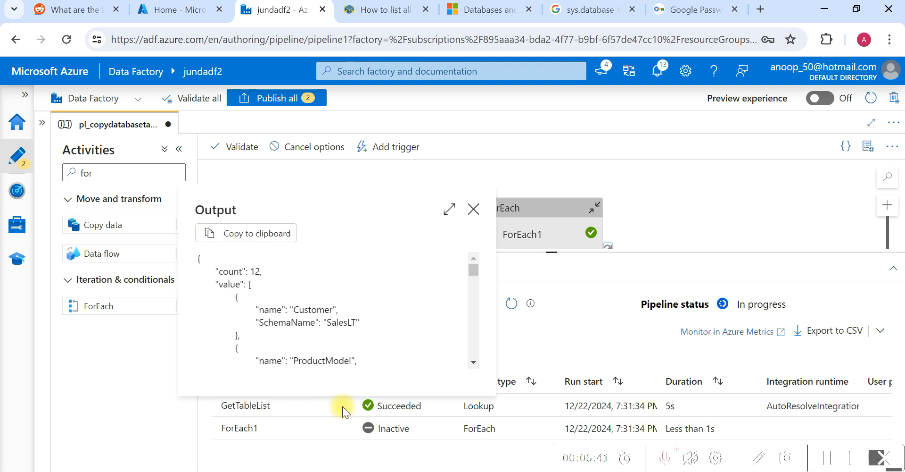
click(448, 208)
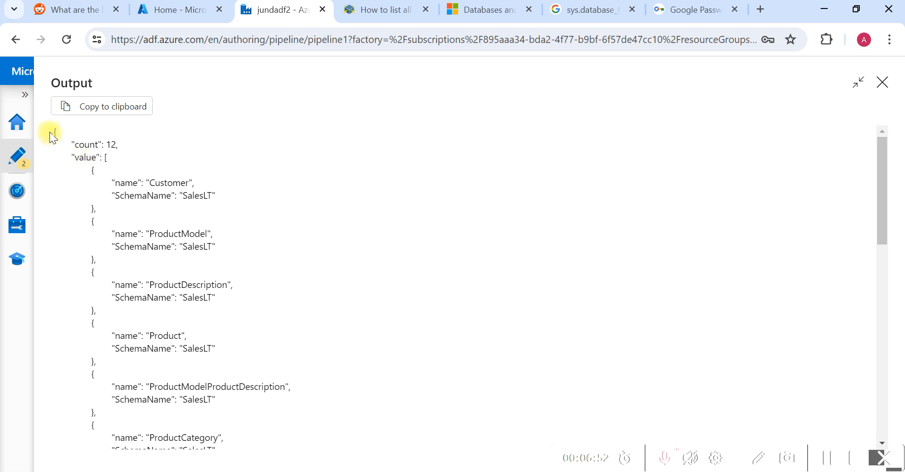
click(97, 109)
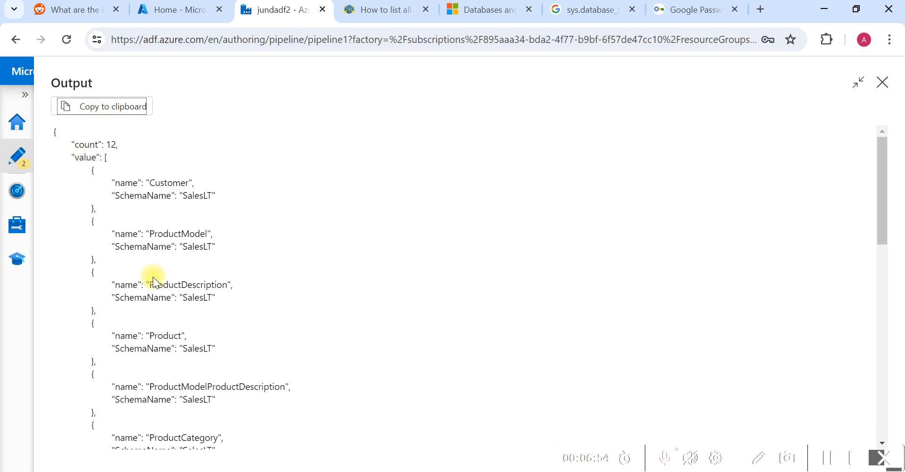
Step: Open Notepad, paste the copied lookup output, review it from the beginning in a maximized window and minimize Notepad
key(super)
text(a)
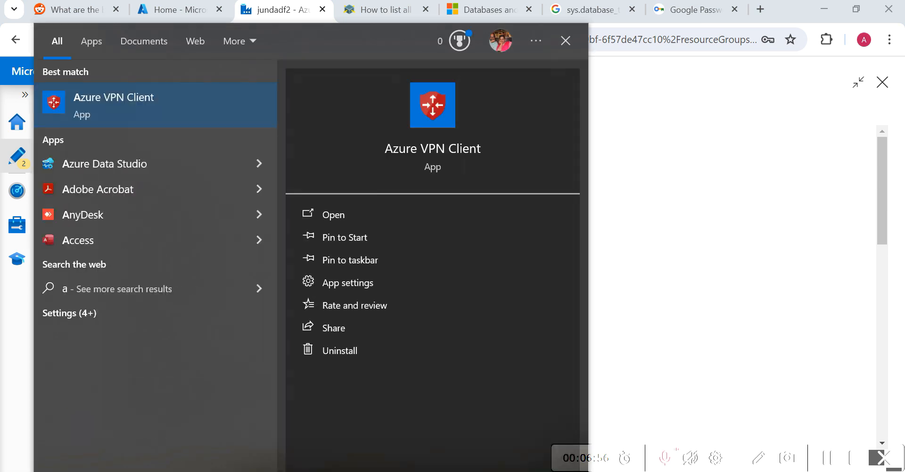
key(BackSpace)
text(not)
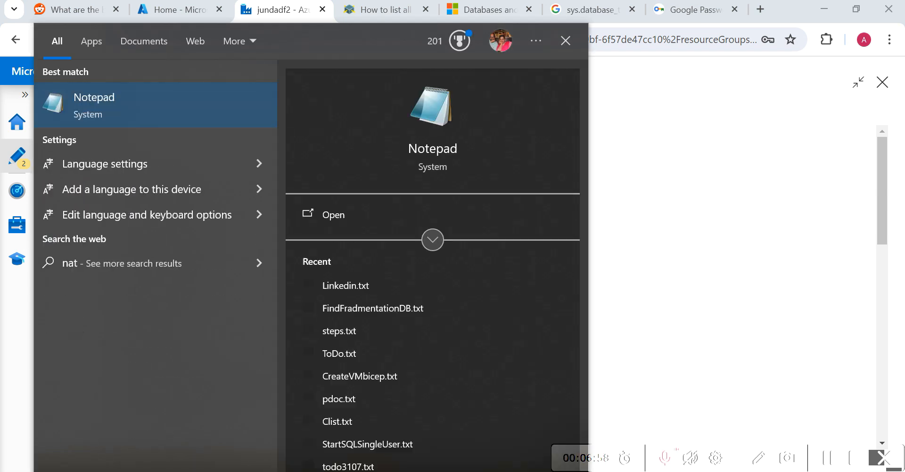
key(Return)
key(ctrl+v)
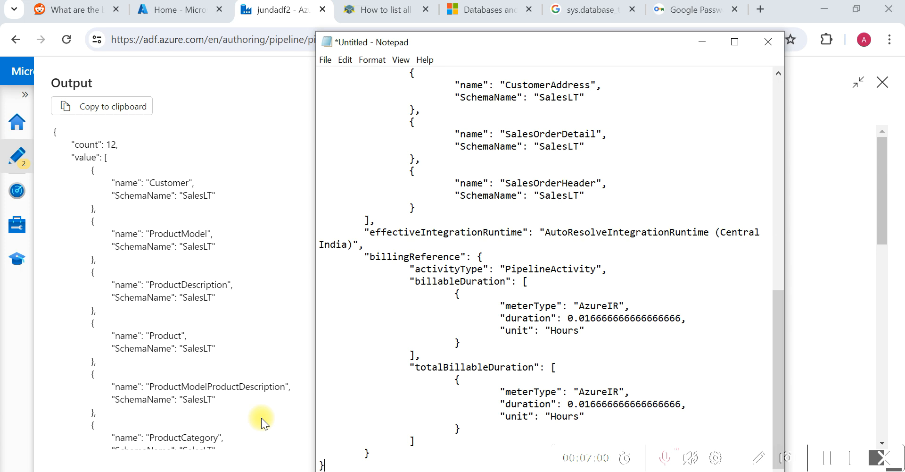
drag(779, 325, 809, 103)
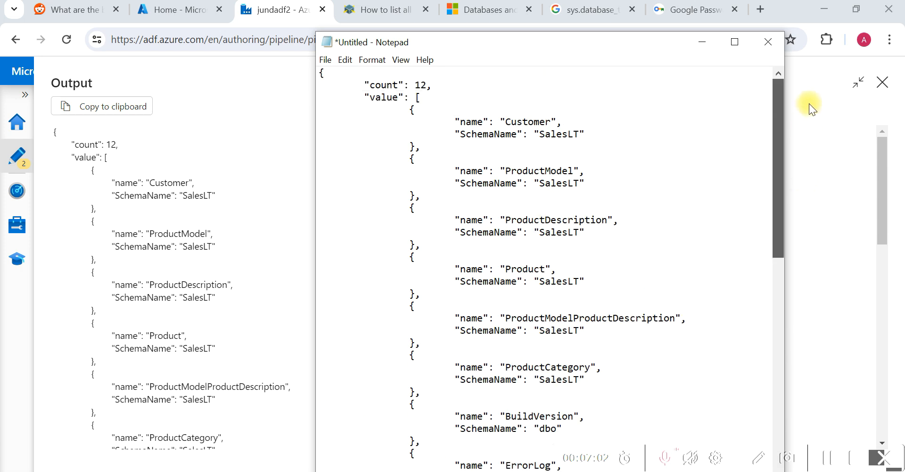
click(734, 42)
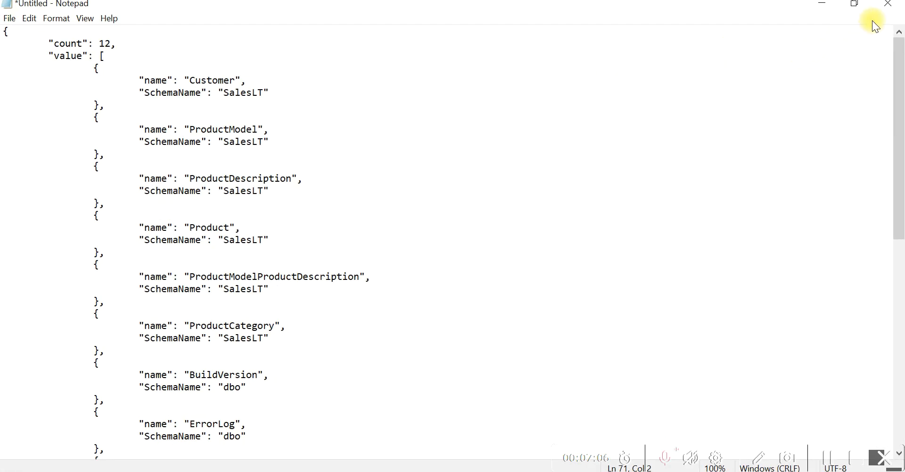
click(824, 9)
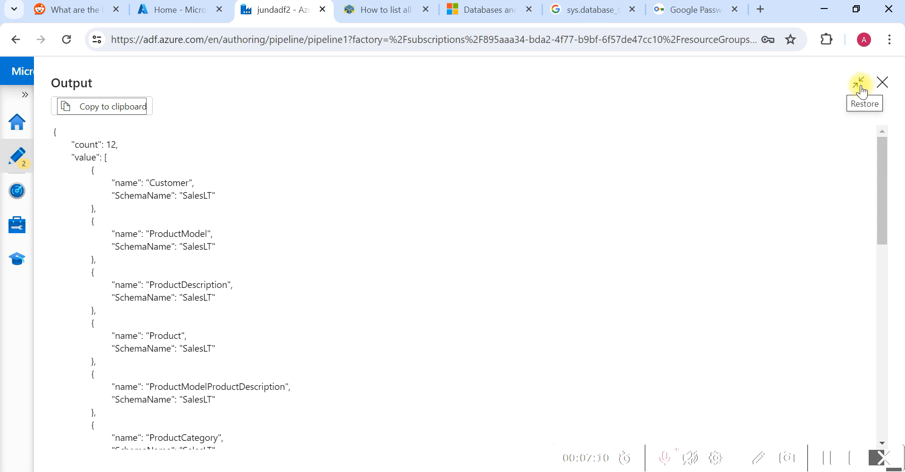
Step: Close the output view, connect GetTableList's success output to the ForEach activity and reactivate the ForEach
click(883, 82)
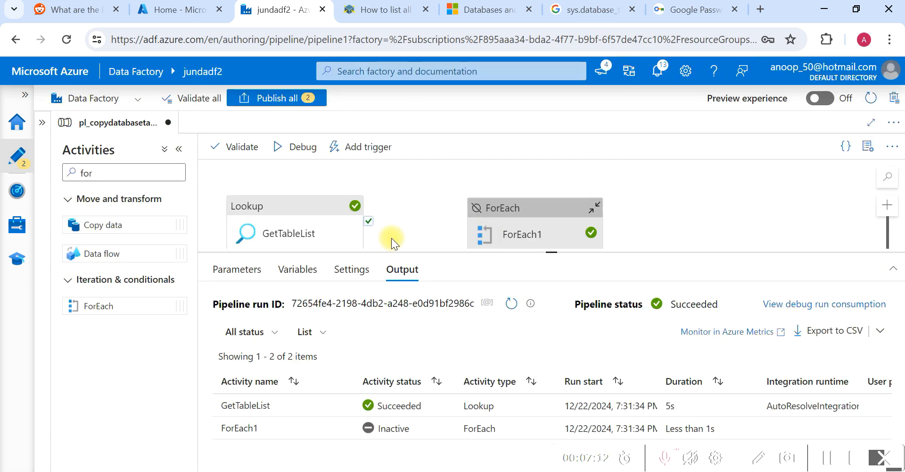
drag(368, 220, 469, 232)
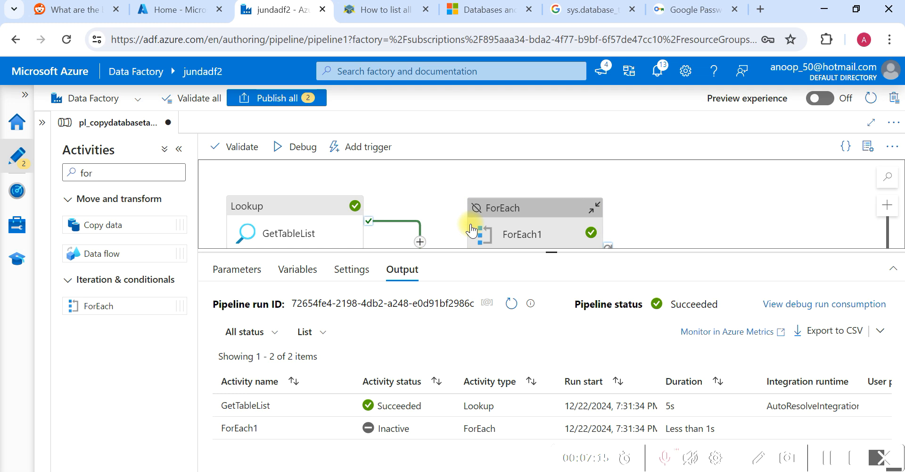
right_click(512, 210)
click(528, 248)
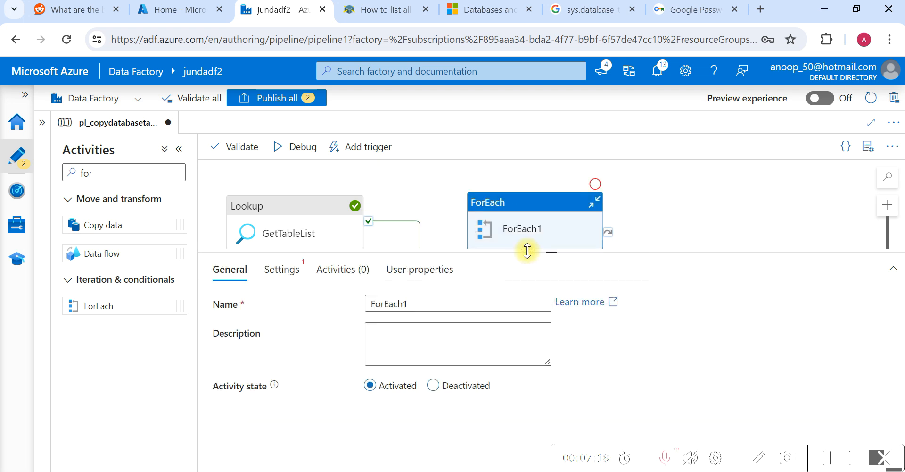
Step: Rename the ForEach activity to ForEachTable
drag(552, 253, 552, 362)
click(542, 206)
drag(553, 362, 566, 245)
click(425, 295)
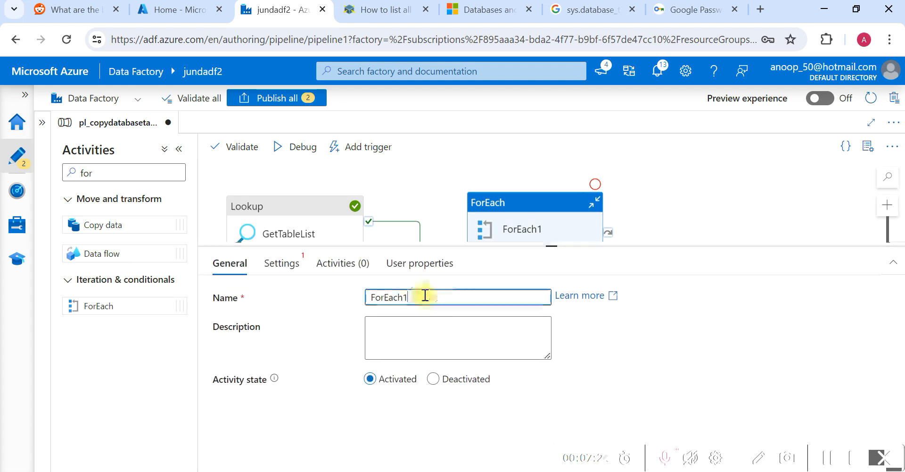
key(BackSpace)
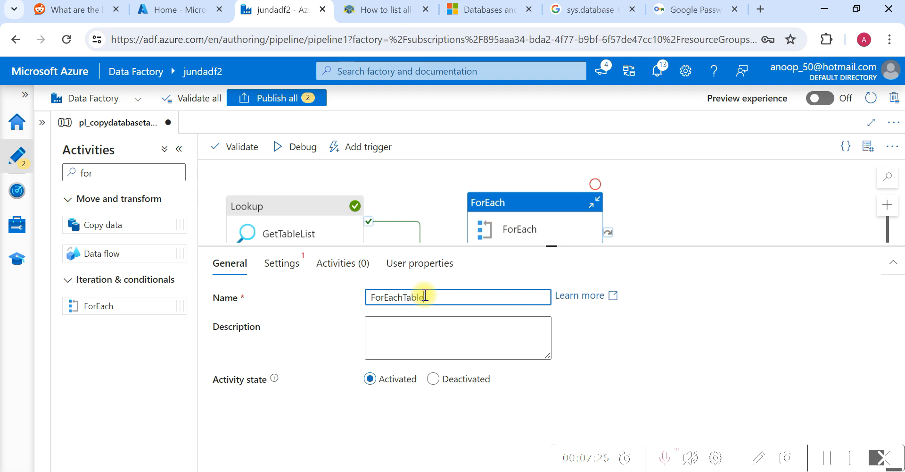
Step: Set the ForEachTable loop to run its iterations sequentially
click(282, 264)
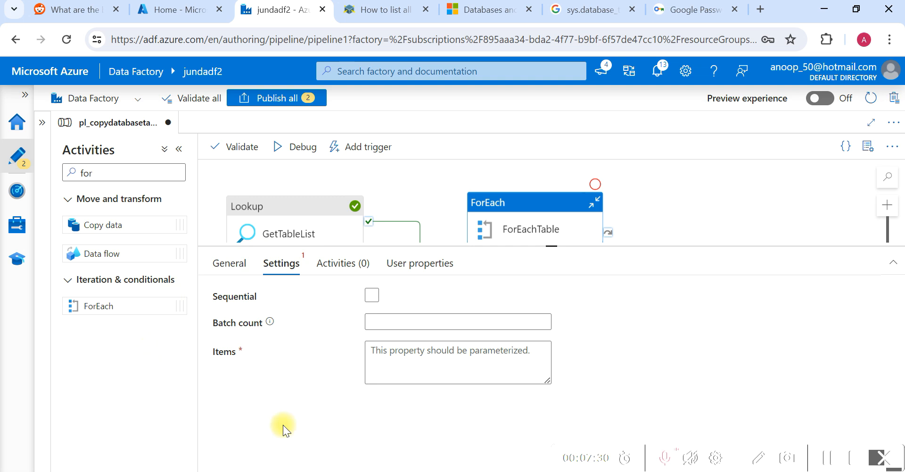
click(372, 296)
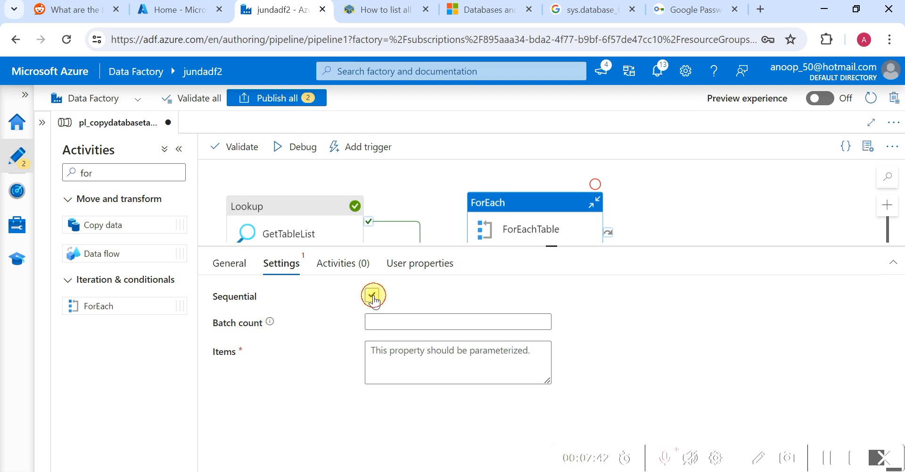
click(372, 295)
click(453, 336)
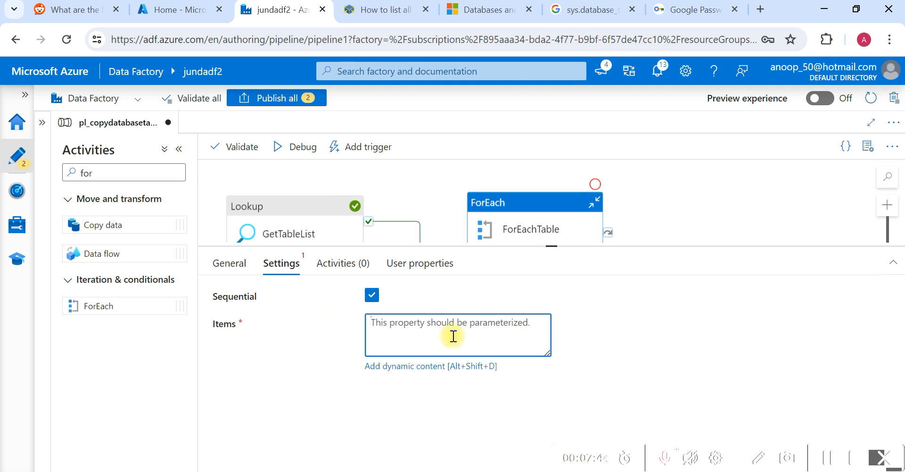
click(437, 366)
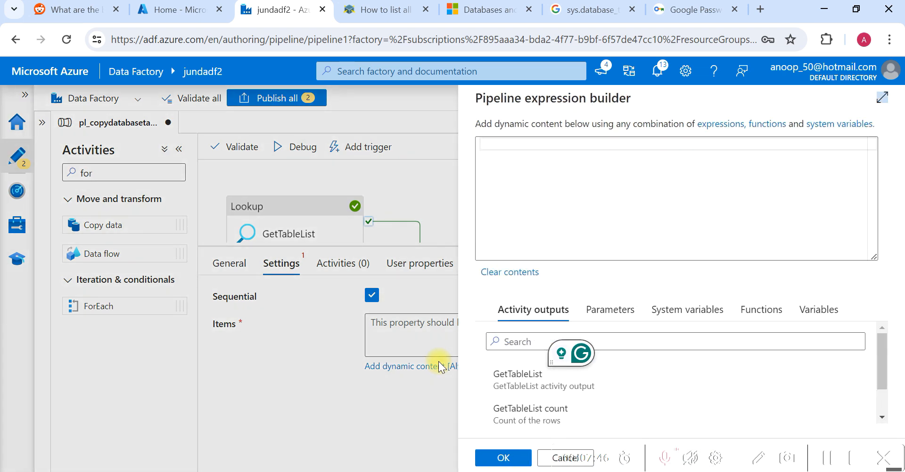
click(516, 386)
click(661, 149)
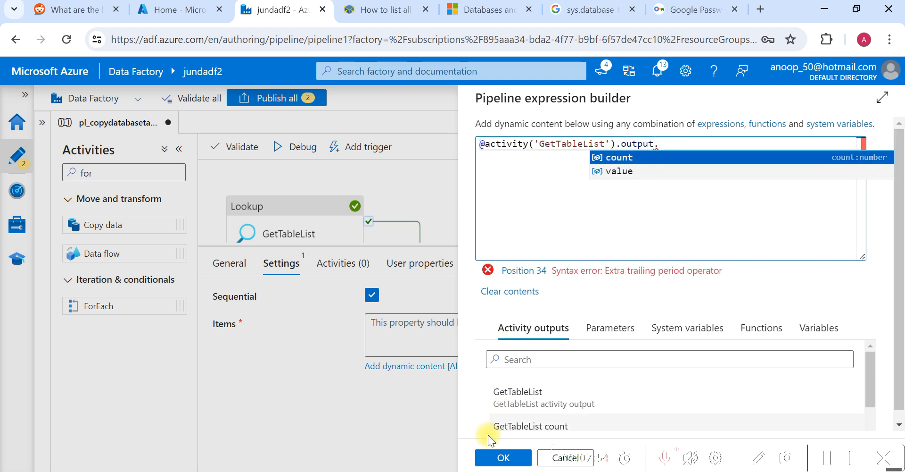
Step: Switch to Notepad and examine the value array in the pasted lookup output
click(472, 471)
click(489, 410)
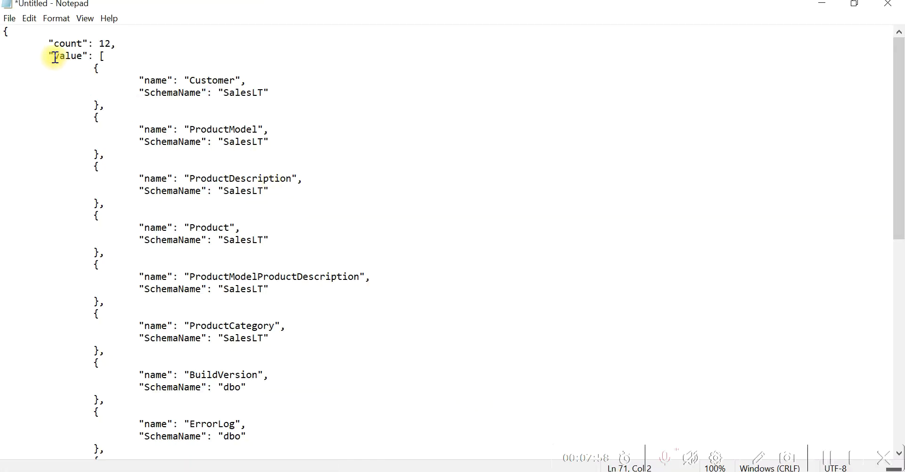
drag(54, 57, 106, 107)
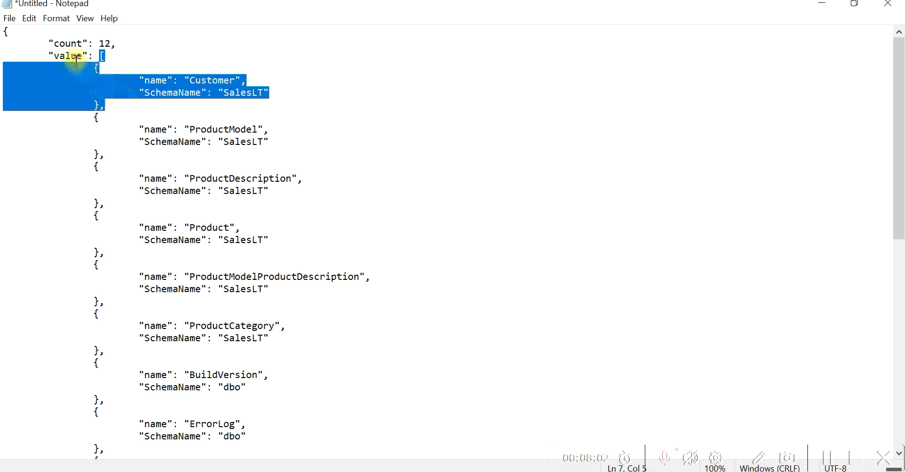
double_click(70, 57)
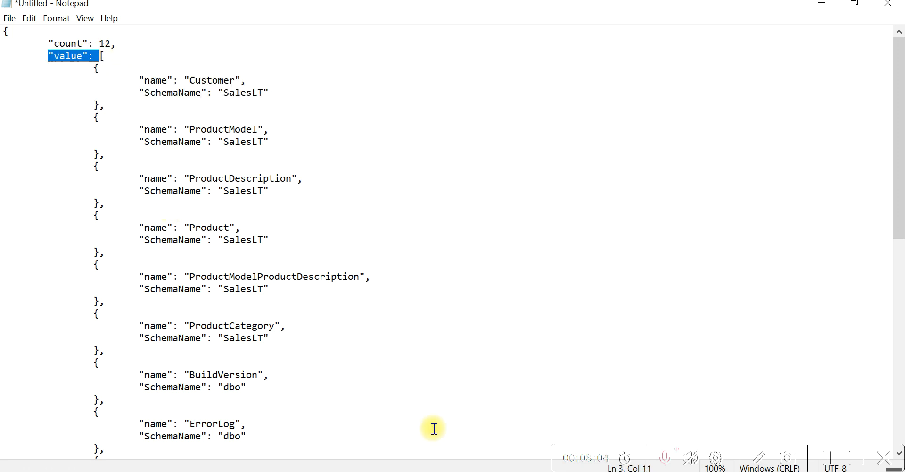
mouse_move(384, 468)
click(398, 408)
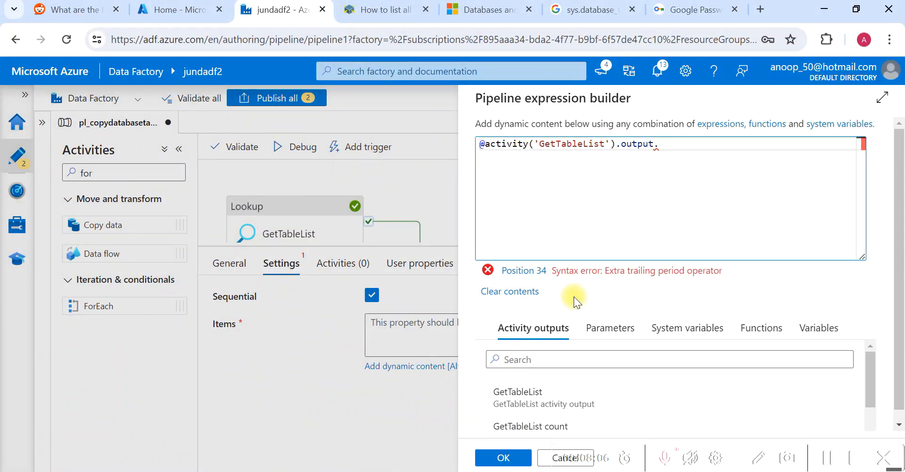
text(alue)
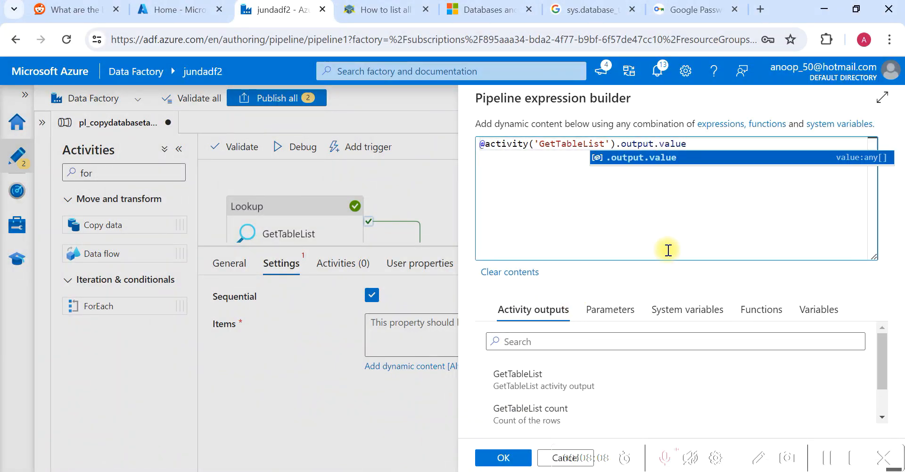
click(502, 457)
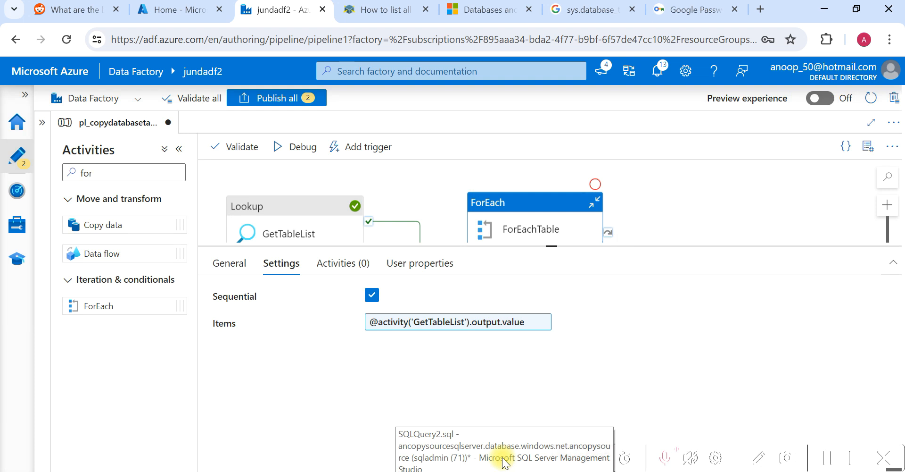
Step: Open the ForEachTable loop's inner activities and add a Wait activity
drag(551, 246, 552, 333)
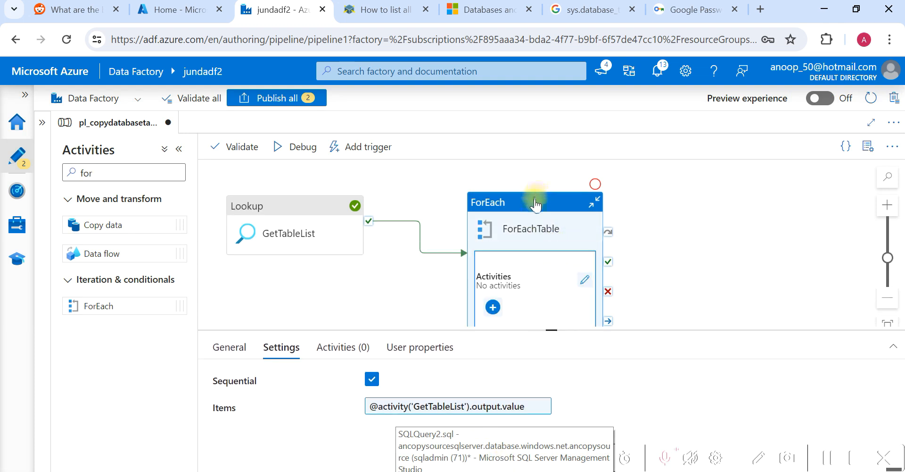
click(584, 279)
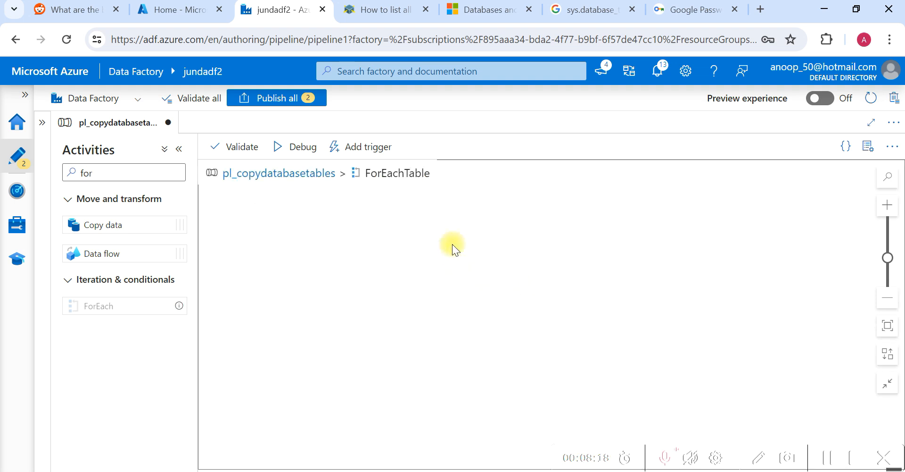
double_click(145, 173)
text(wait)
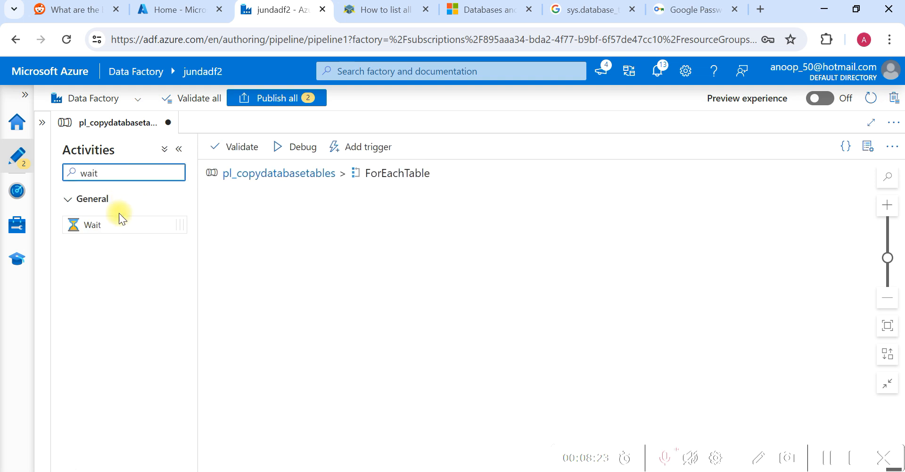
drag(119, 221, 369, 247)
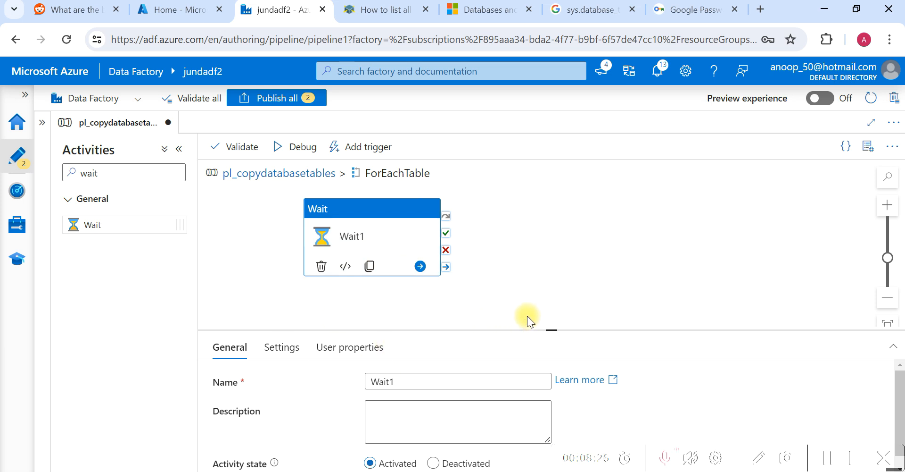
Step: Debug the pipeline and review all activity runs listed in its output
click(298, 147)
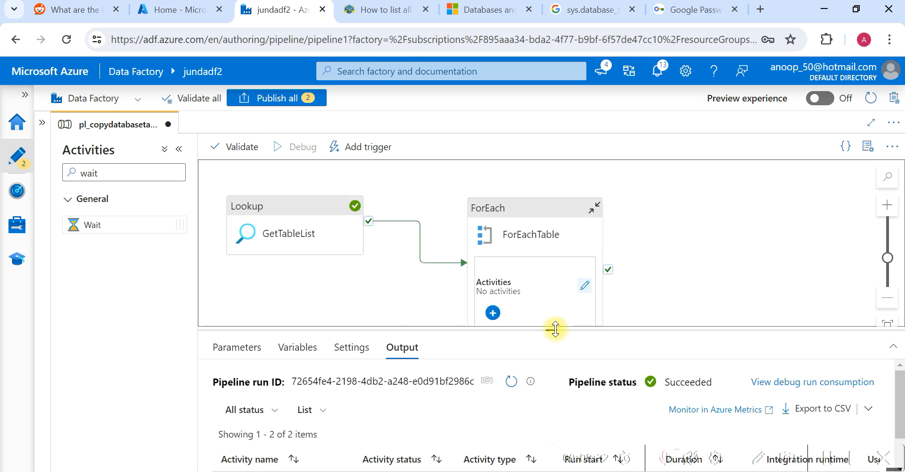
drag(550, 328, 560, 228)
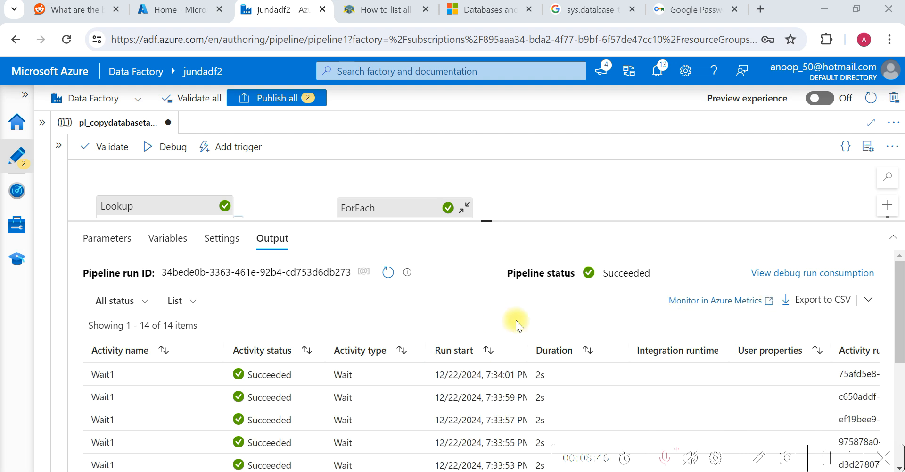
drag(901, 345, 901, 373)
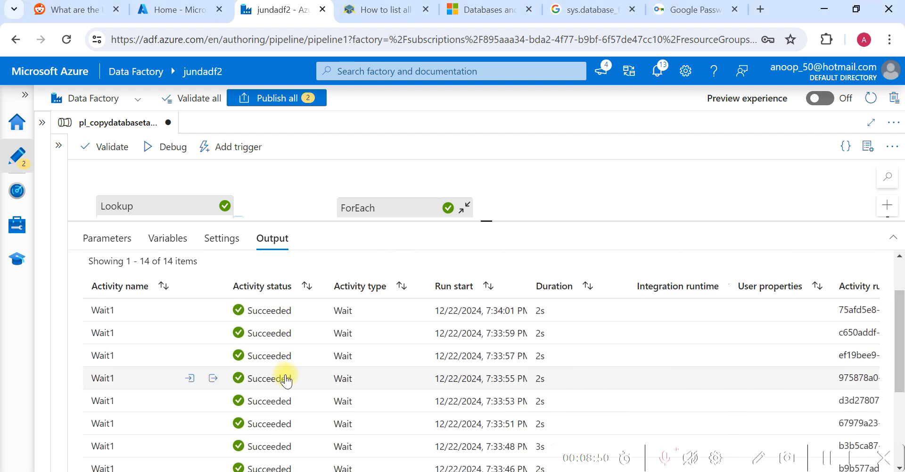
drag(900, 378, 901, 442)
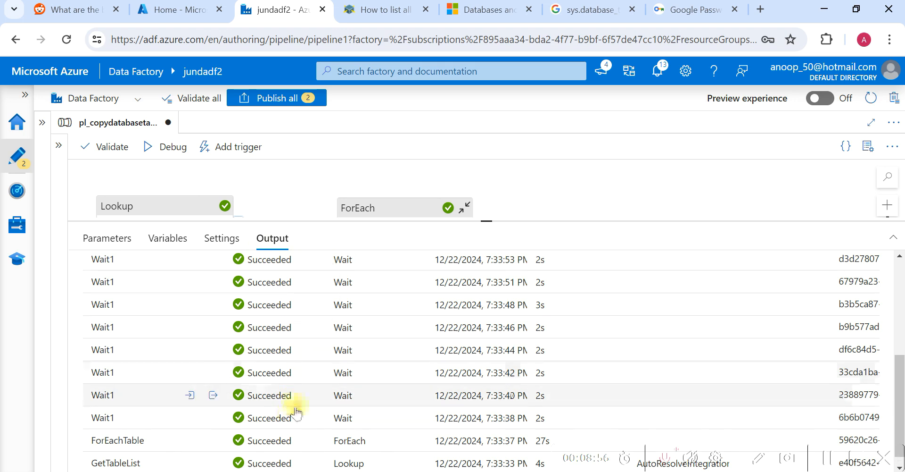
Step: Publish all pending changes, including pl_copydatabasetables and ds_tablelist2
drag(483, 220, 484, 322)
click(281, 99)
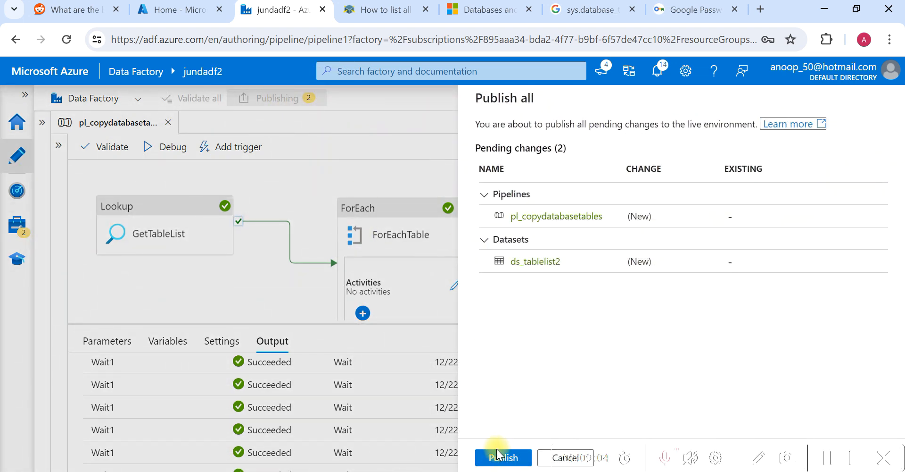
click(497, 458)
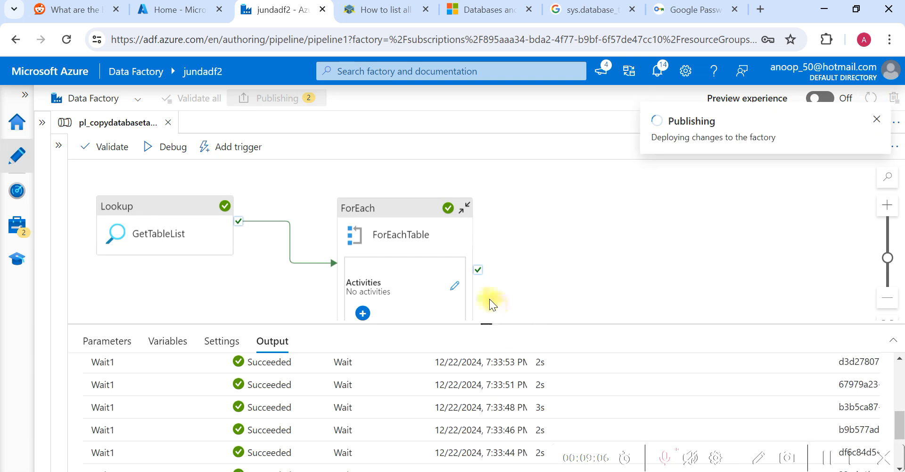
Step: Reposition the ForEachTable activity on the canvas, open its inner activities and delete the Wait activity
drag(405, 206, 483, 187)
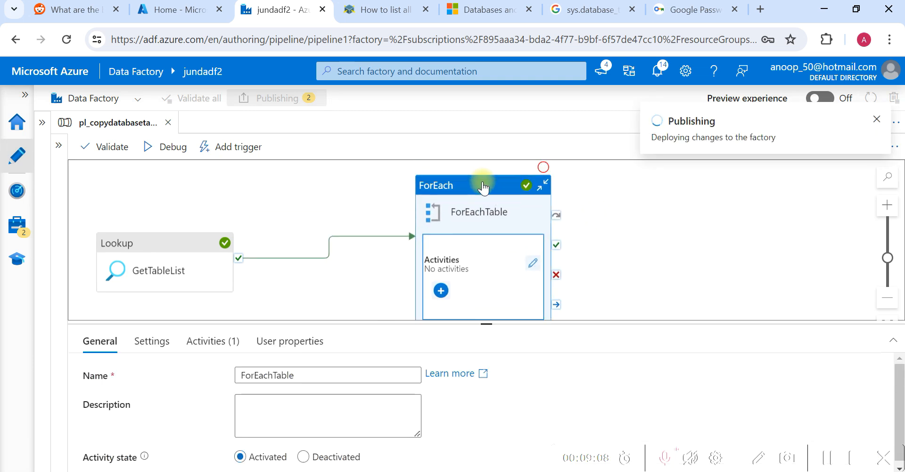
click(533, 263)
click(461, 217)
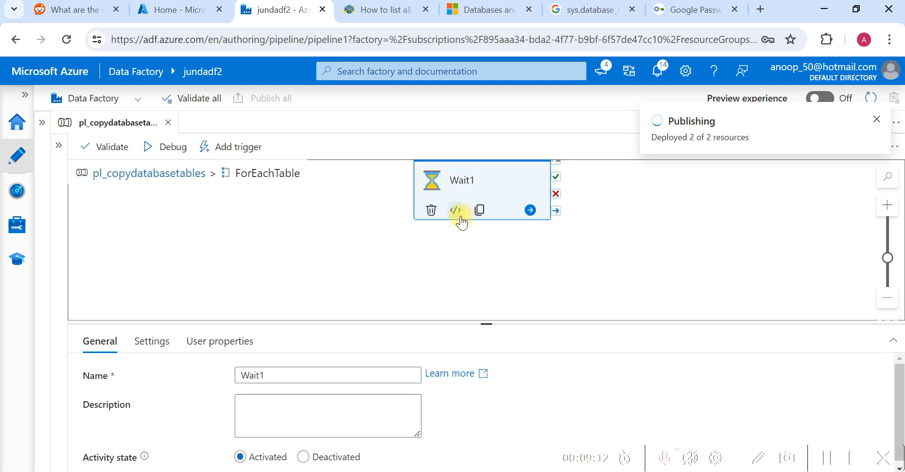
key(Delete)
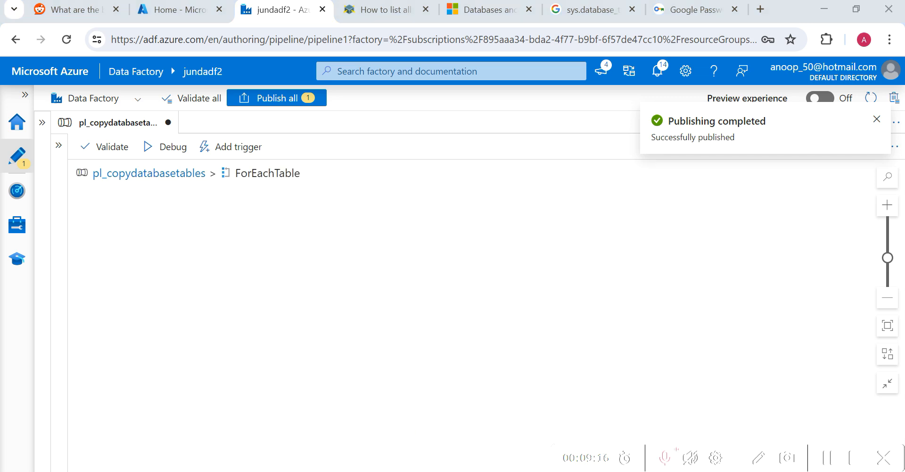
Step: Switch to Notepad, examine the name and SchemaName fields of the Customer entry, and minimize Notepad
click(465, 415)
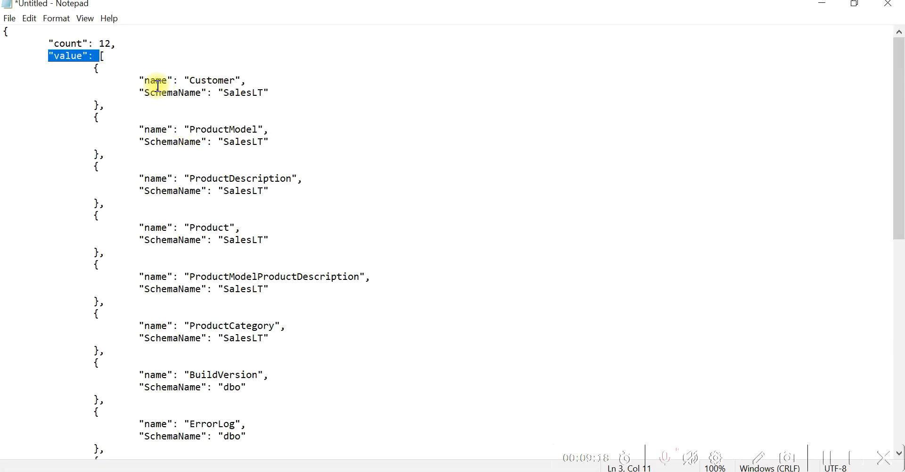
mouse_move(142, 80)
mouse_down()
mouse_move(265, 92)
mouse_move(145, 80)
mouse_up()
click(271, 93)
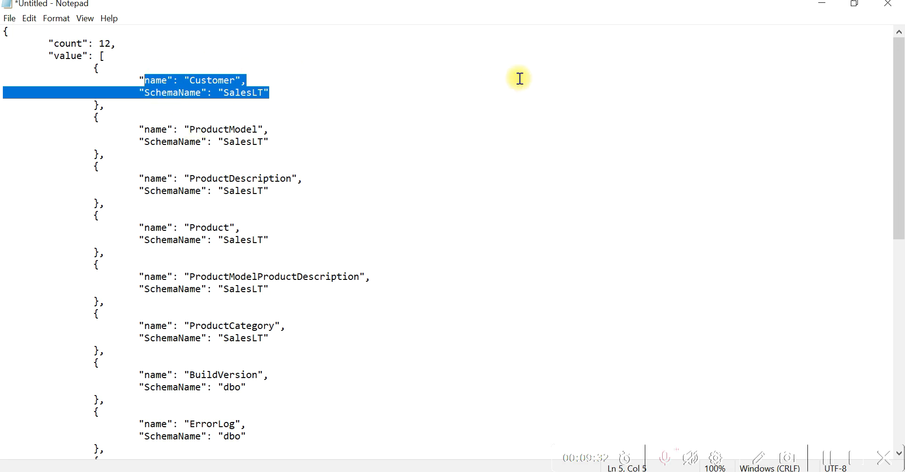
click(821, 5)
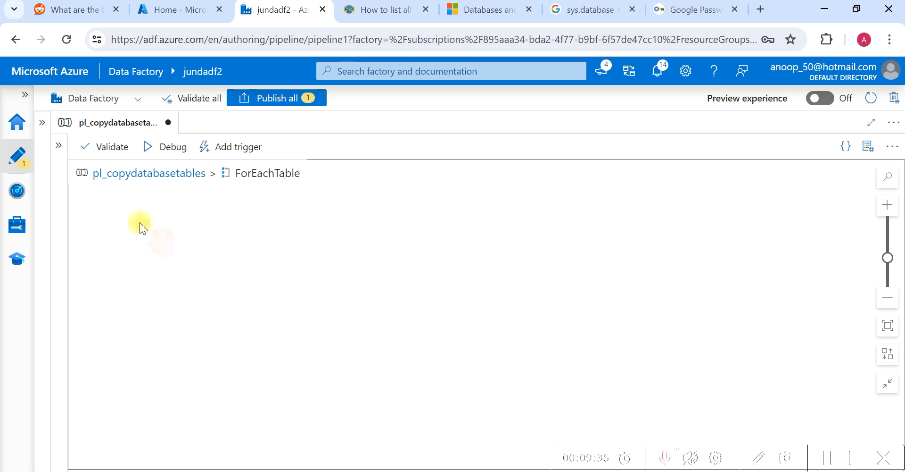
Step: Search the activities for var and add a Set variable activity inside ForEachTable
click(59, 145)
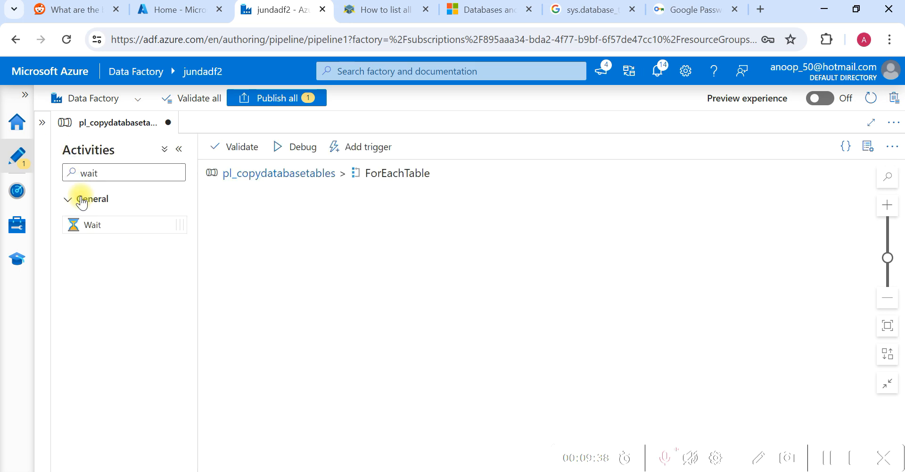
click(118, 174)
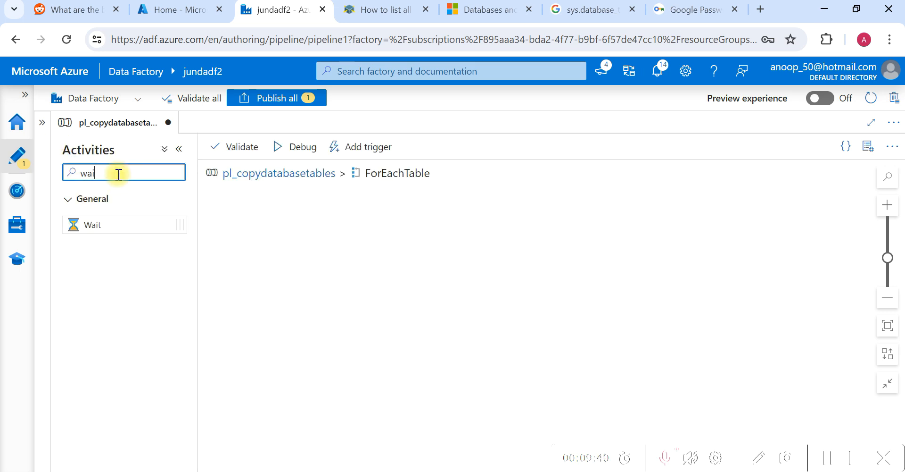
key(BackSpace)
key(BackSpace)
key(BackSpace)
text(var)
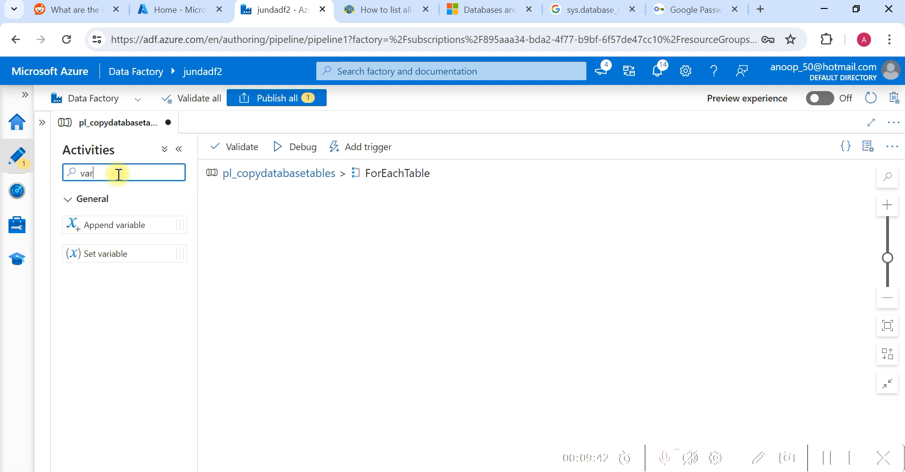
drag(115, 255, 346, 247)
Step: Name the Set variable activity SetTableName and open its variable settings
click(432, 374)
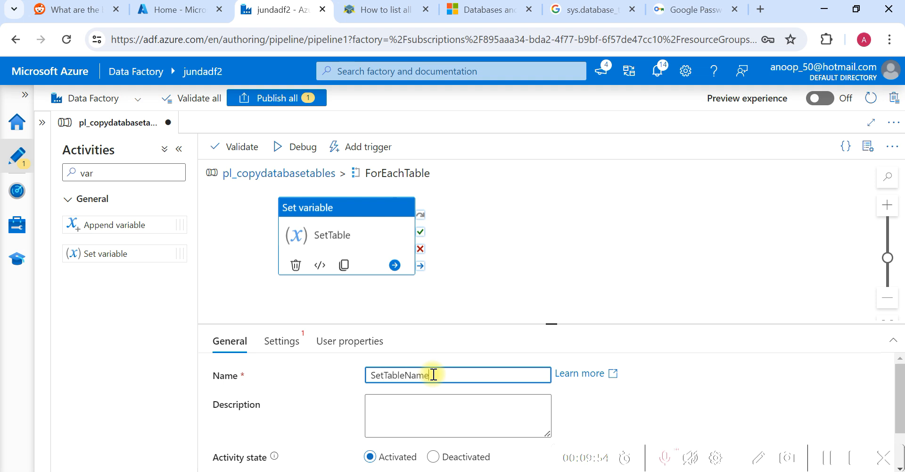
drag(552, 324, 557, 257)
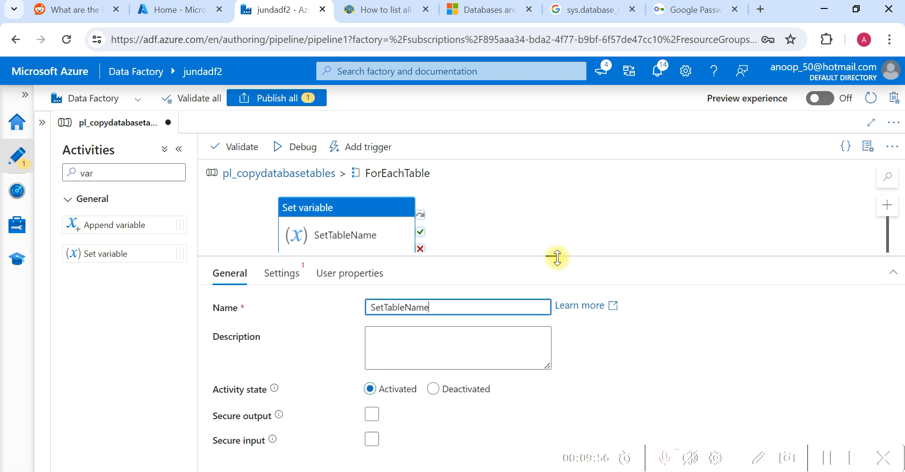
click(282, 273)
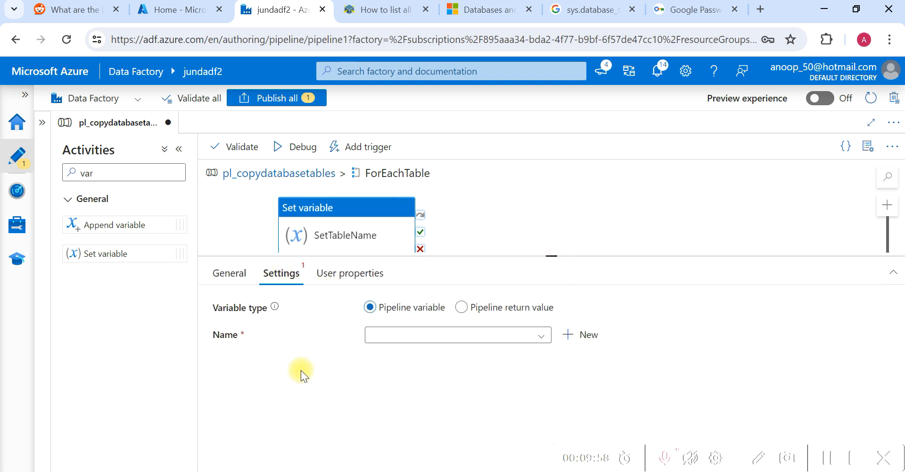
Step: Create a new String pipeline variable named CurrentTableName for the SetTableName activity
click(542, 337)
click(541, 338)
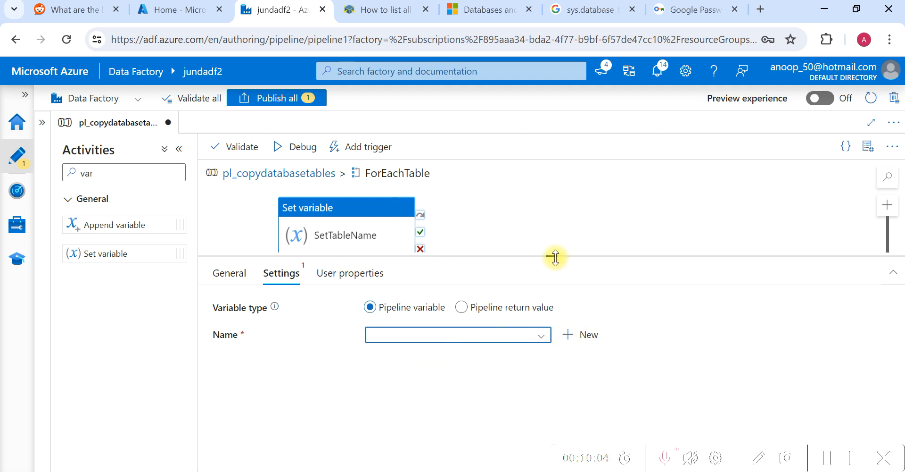
drag(555, 257, 545, 299)
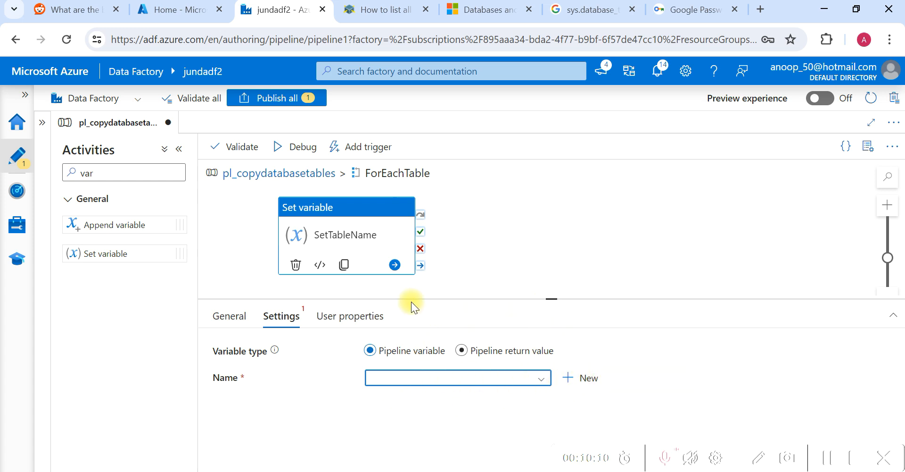
click(572, 381)
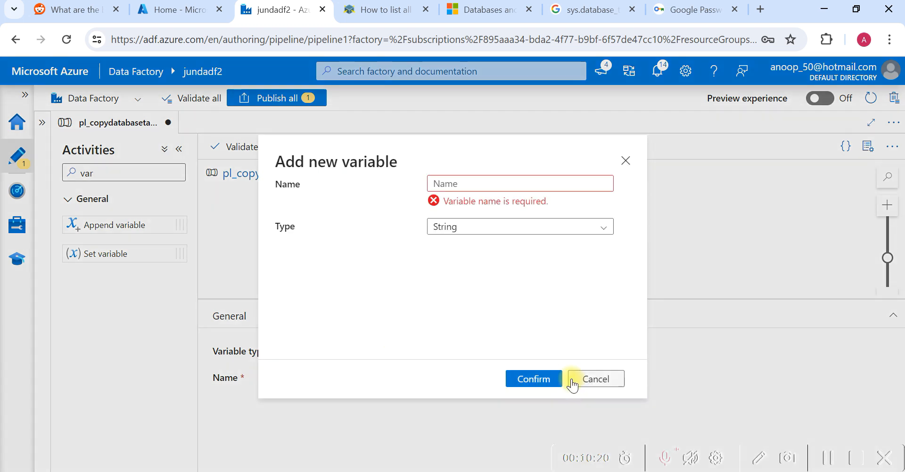
click(508, 184)
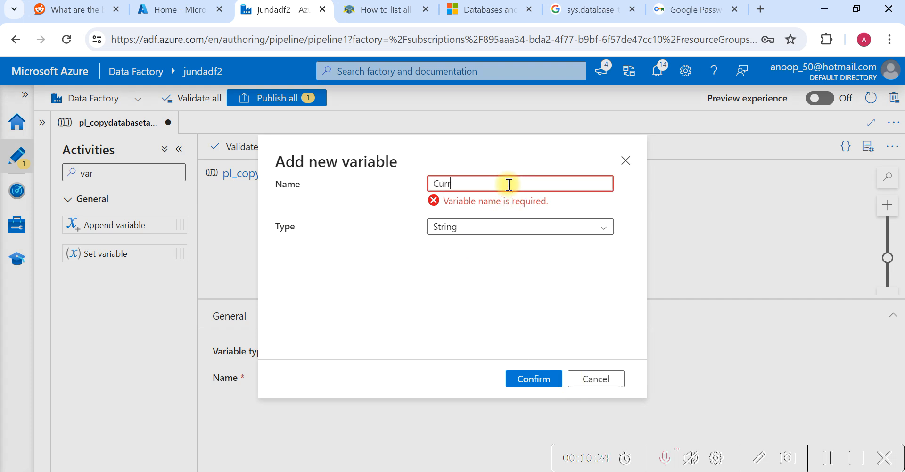
text(CurrentTableName)
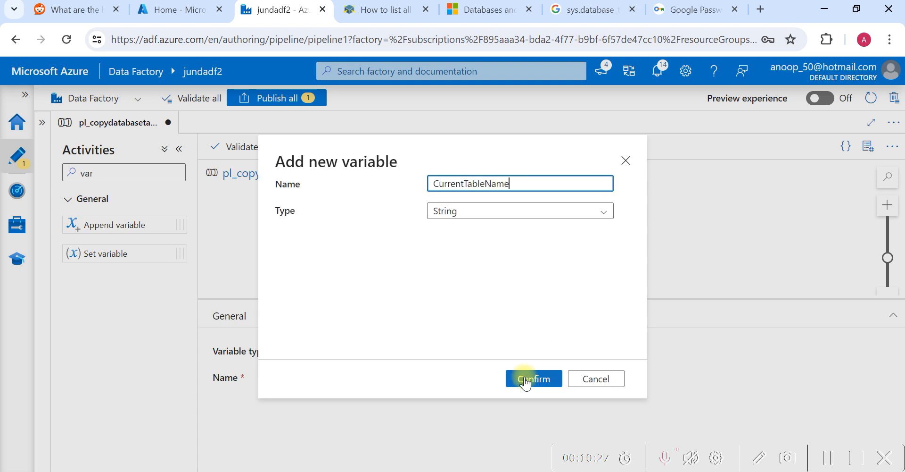
click(526, 380)
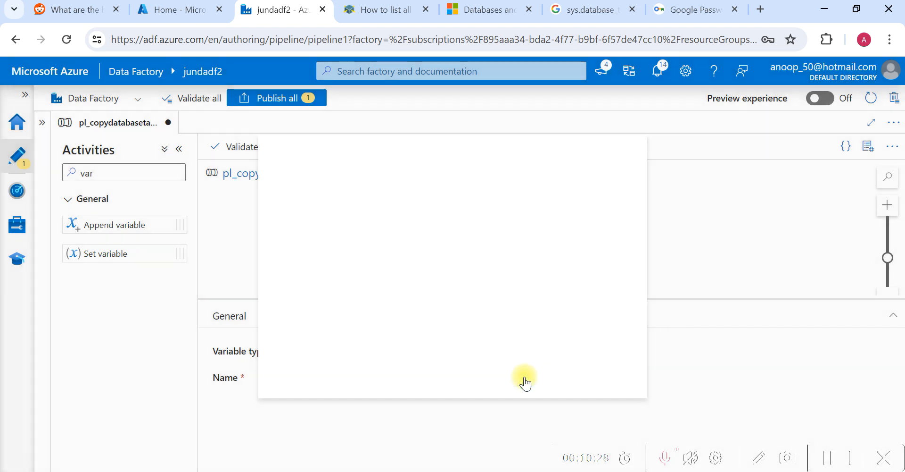
click(506, 419)
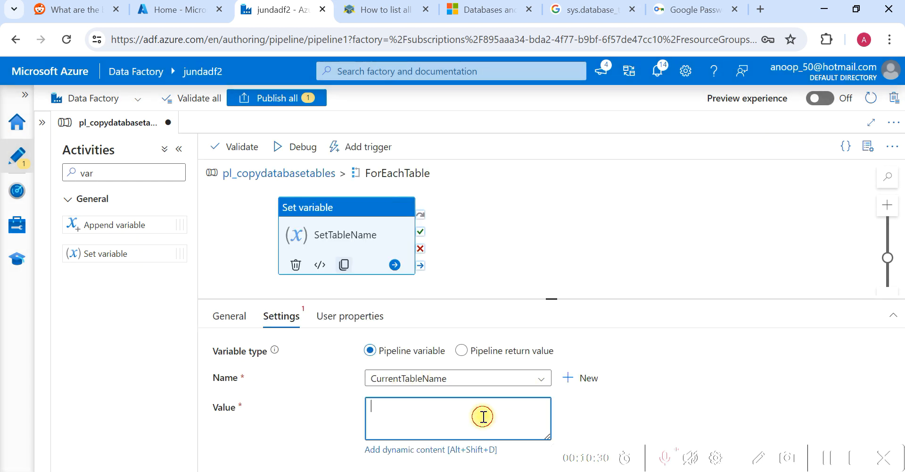
click(452, 448)
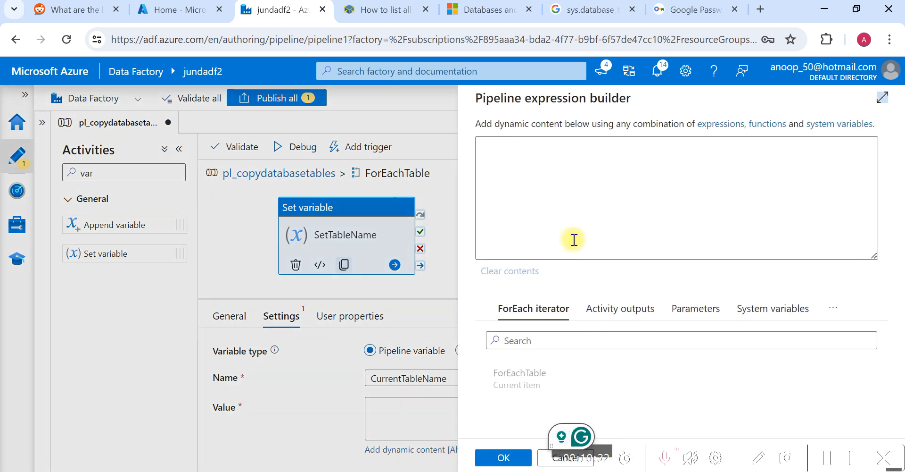
click(520, 376)
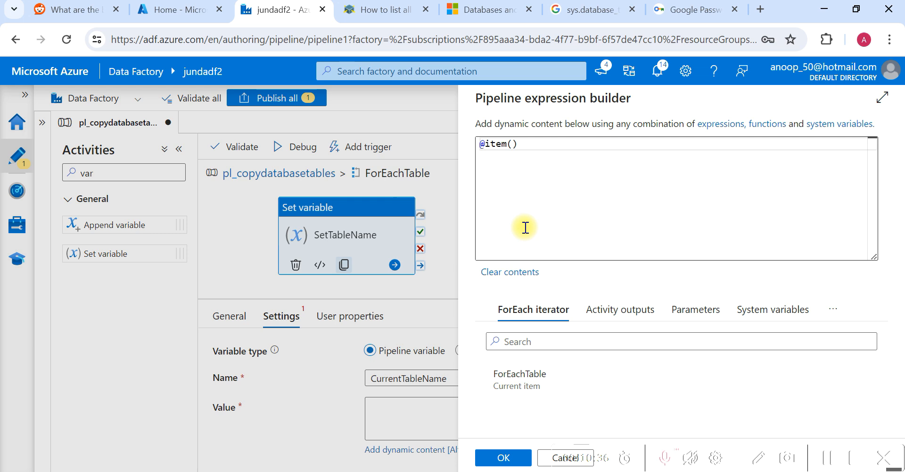
click(528, 147)
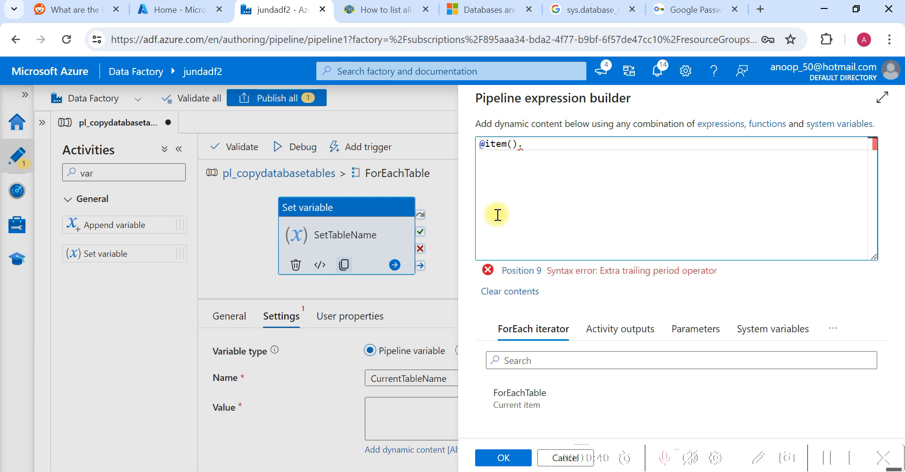
click(468, 471)
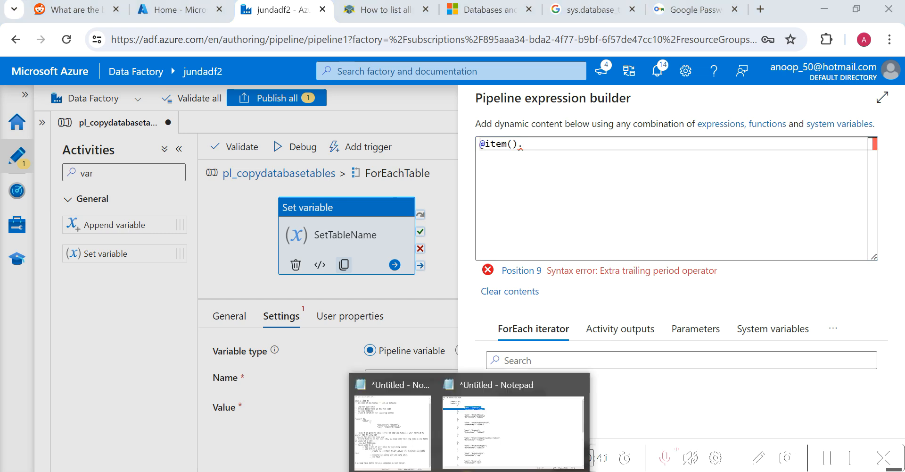
click(460, 416)
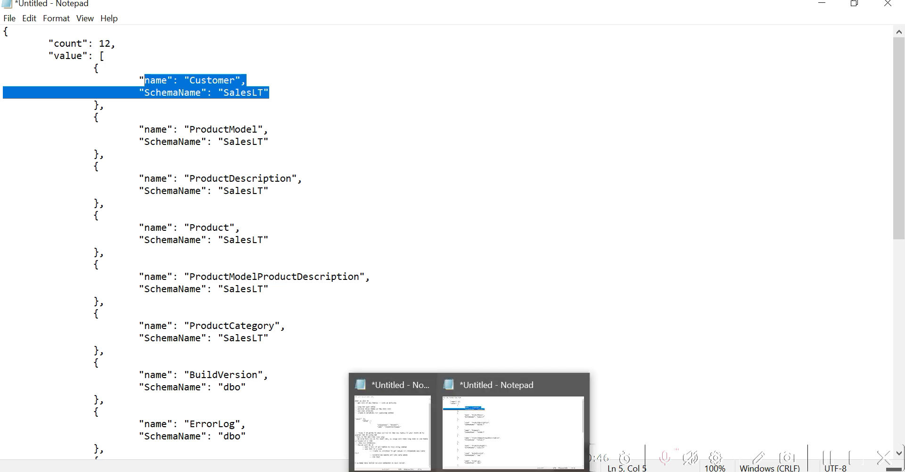
click(398, 415)
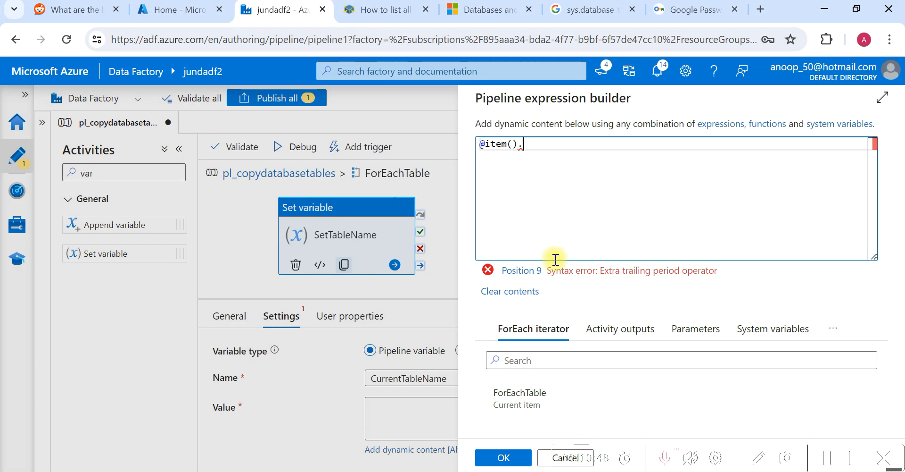
click(578, 150)
click(504, 457)
Step: Add a second Set variable activity beside SetTableName and name it SetVariableName
mouse_move(550, 297)
mouse_down()
mouse_move(548, 318)
mouse_move(550, 309)
mouse_up()
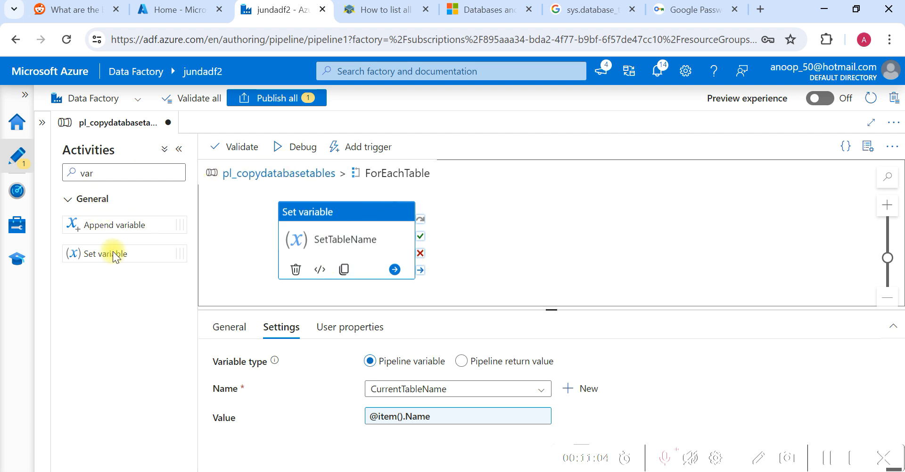
drag(116, 256, 566, 239)
click(433, 366)
double_click(433, 366)
key(BackSpace)
key(BackSpace)
text(VariableName)
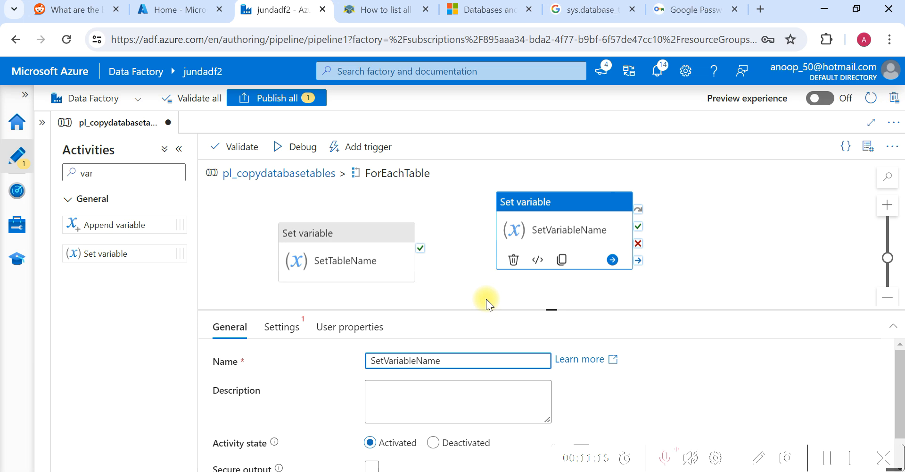
Step: Return to the pl_copydatabasetables pipeline and add a String variable named CurrentSchemaName
click(261, 174)
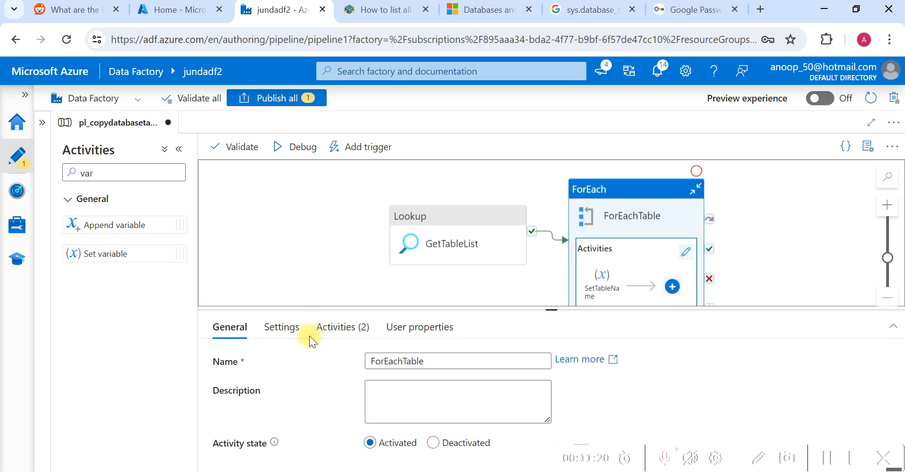
click(320, 193)
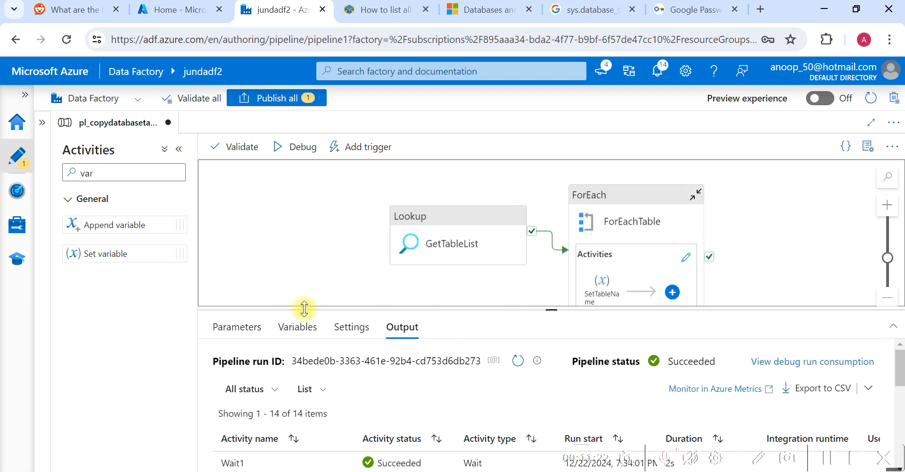
click(298, 327)
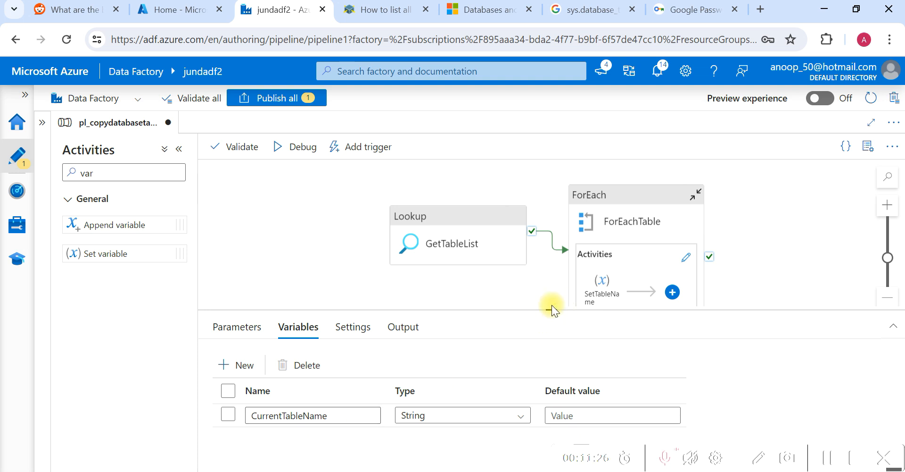
drag(550, 309, 548, 265)
click(242, 324)
click(289, 397)
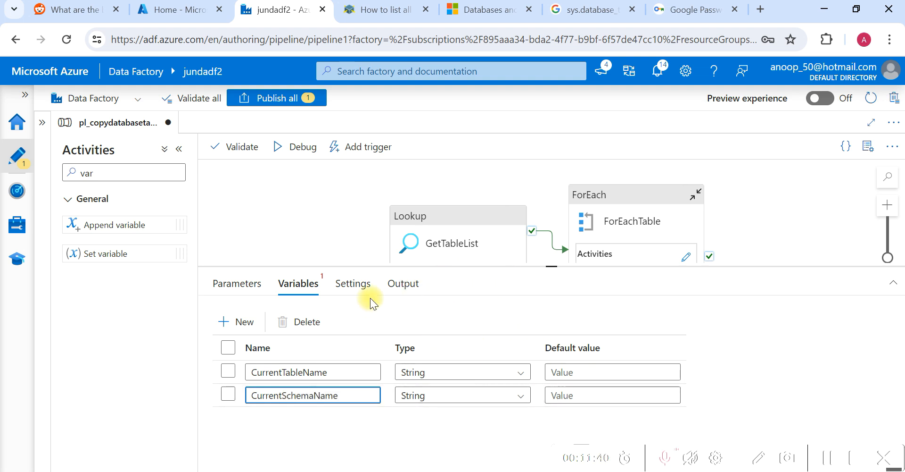
Step: Open the inner activities of ForEachTable and assign the CurrentSchemaName variable to the SetVariableName activity
click(614, 220)
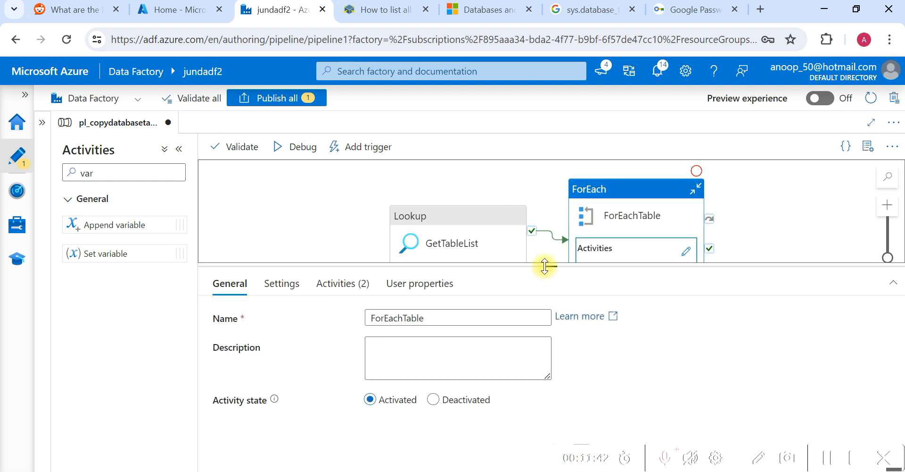
drag(554, 265, 547, 347)
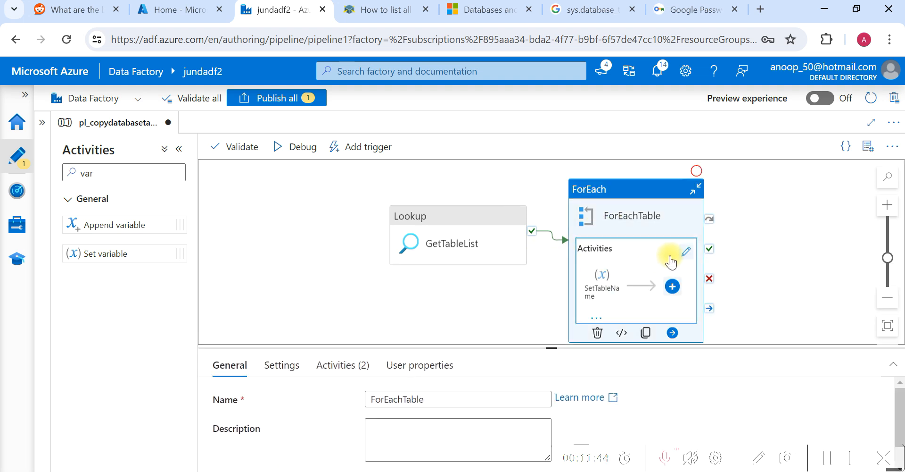
click(687, 254)
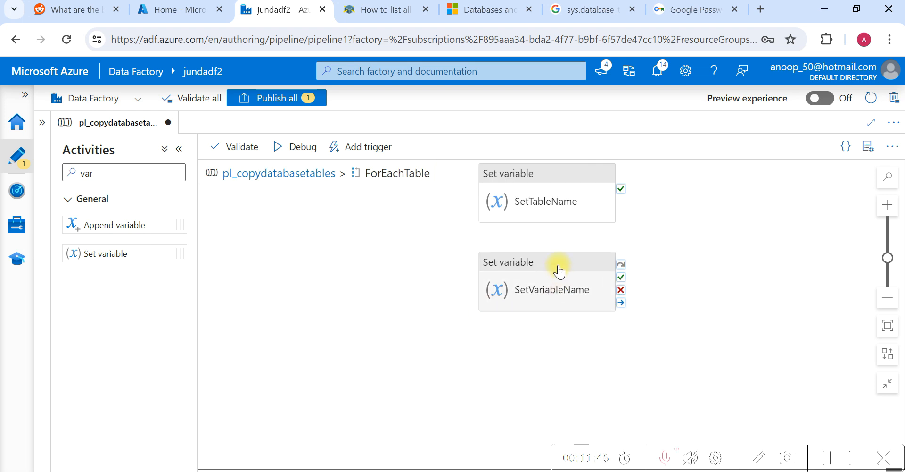
drag(547, 171, 334, 267)
click(531, 283)
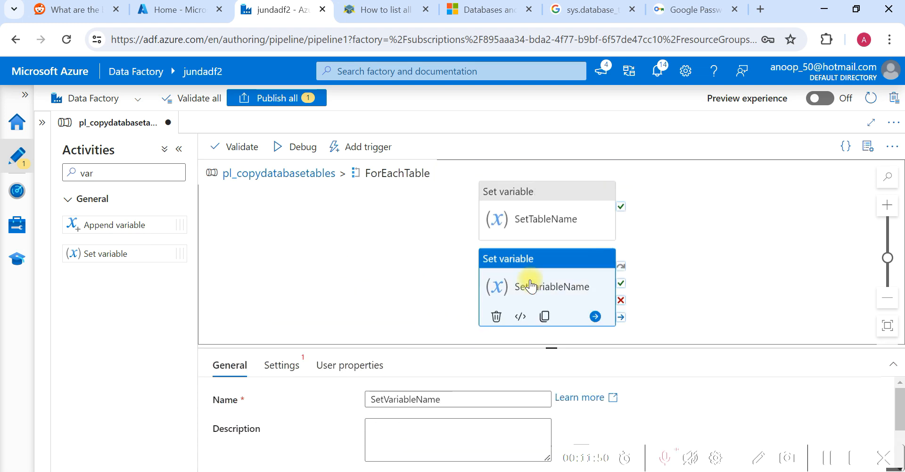
drag(550, 347, 550, 275)
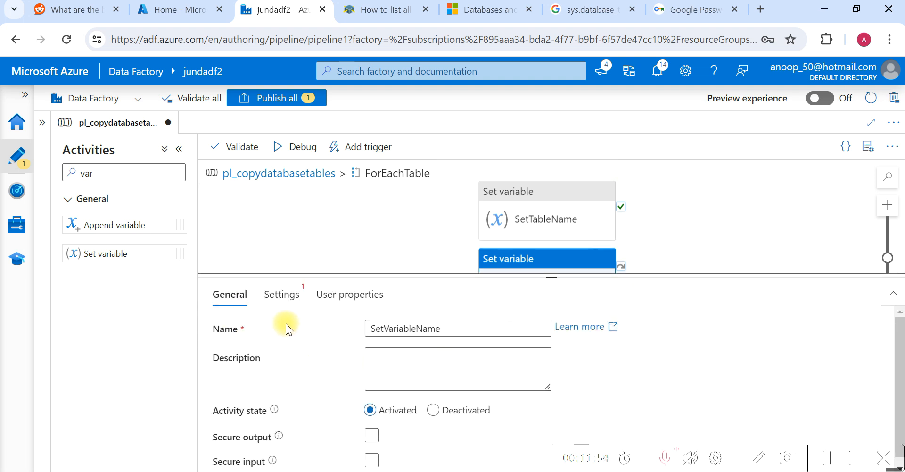
click(282, 295)
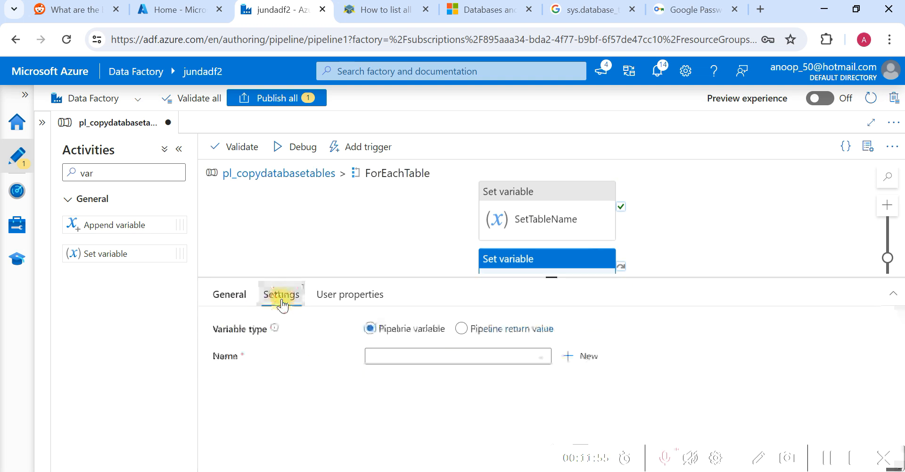
click(542, 357)
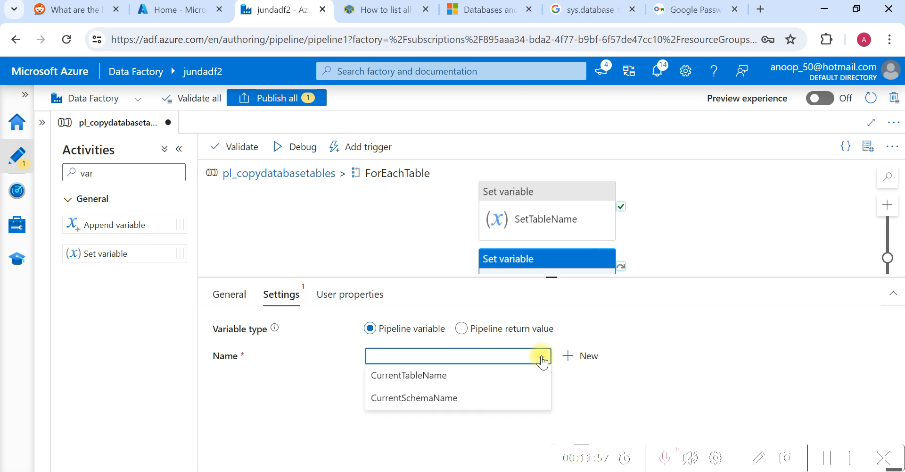
click(425, 399)
Step: Start a dynamic value expression for CurrentSchemaName with the ForEachTable current item followed by a period
click(479, 399)
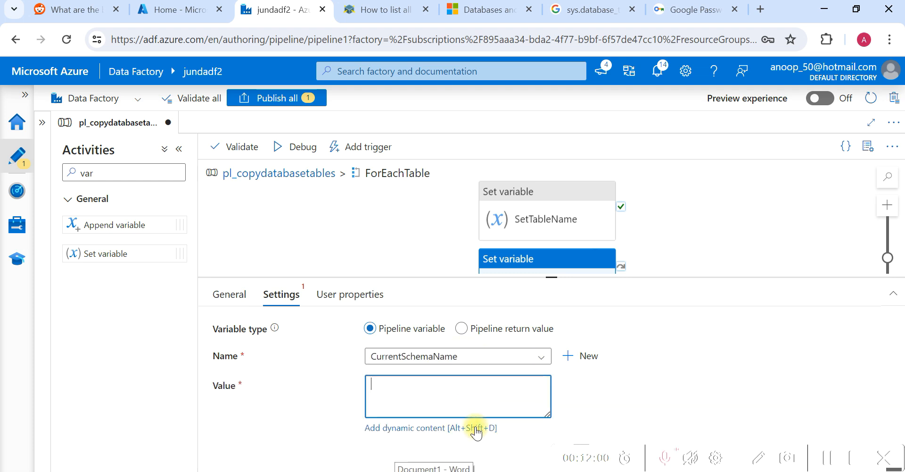
click(472, 428)
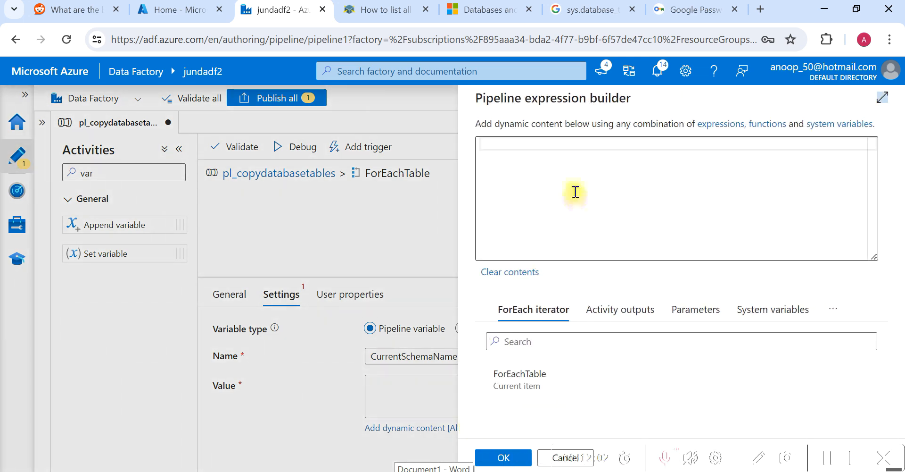
click(498, 376)
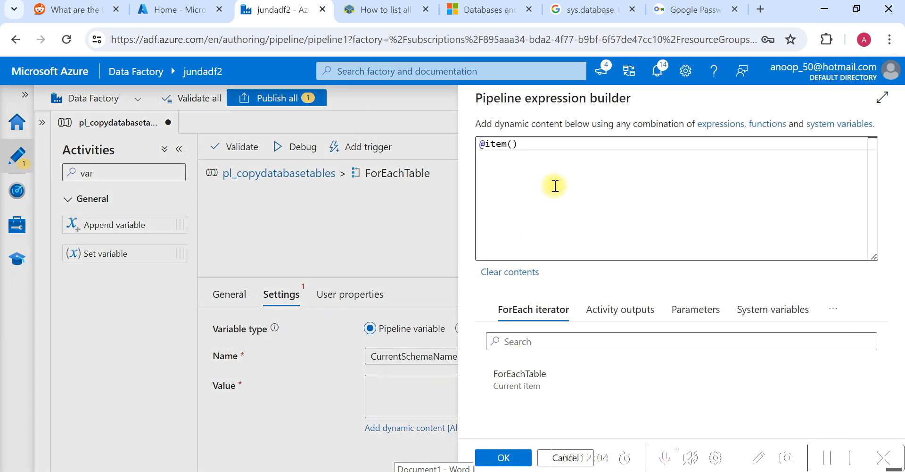
click(541, 148)
text(.)
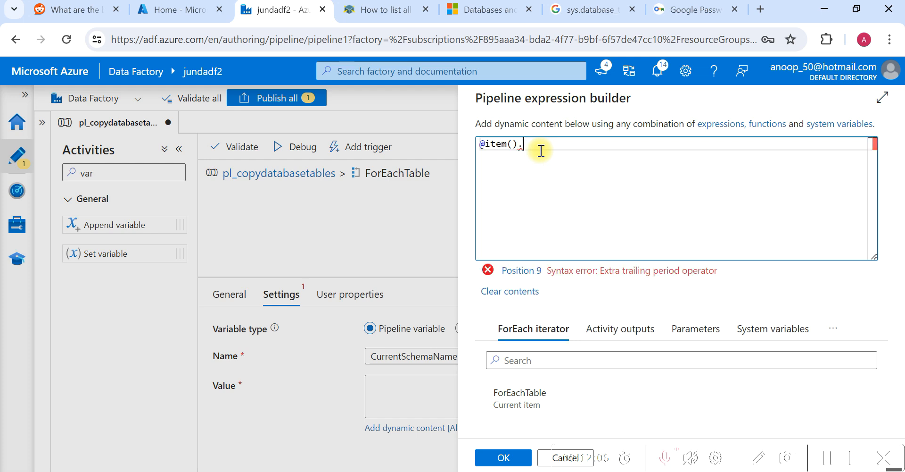
mouse_move(416, 467)
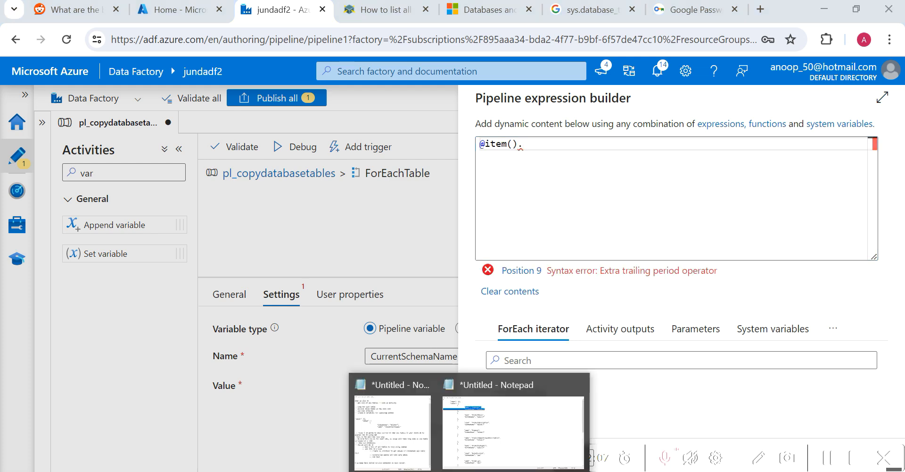
click(480, 423)
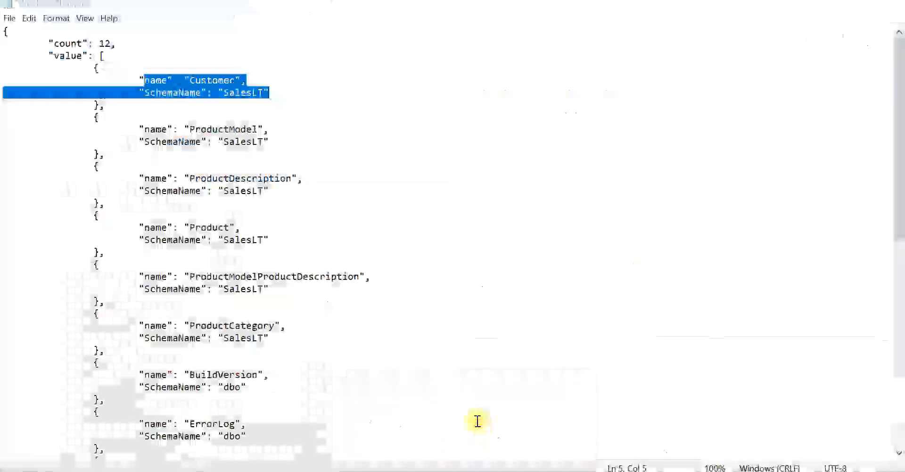
click(147, 144)
drag(147, 145, 198, 143)
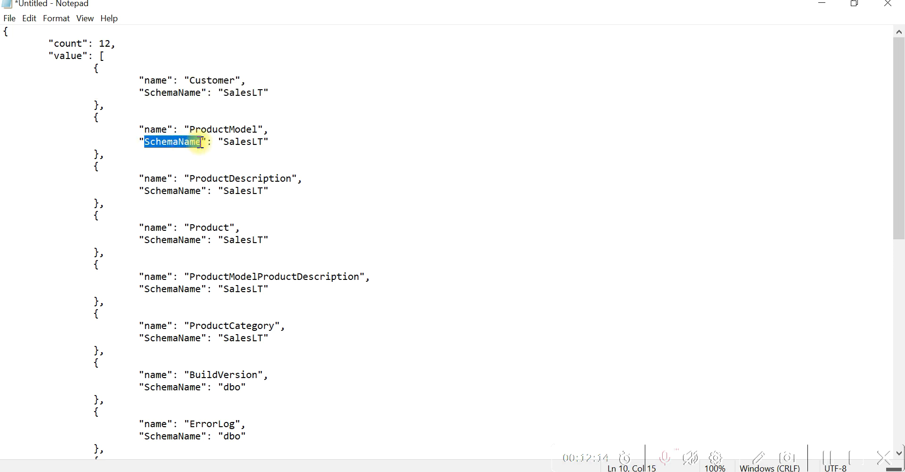
key(ctrl+c)
key(alt+Tab)
text(.)
key(ctrl+v)
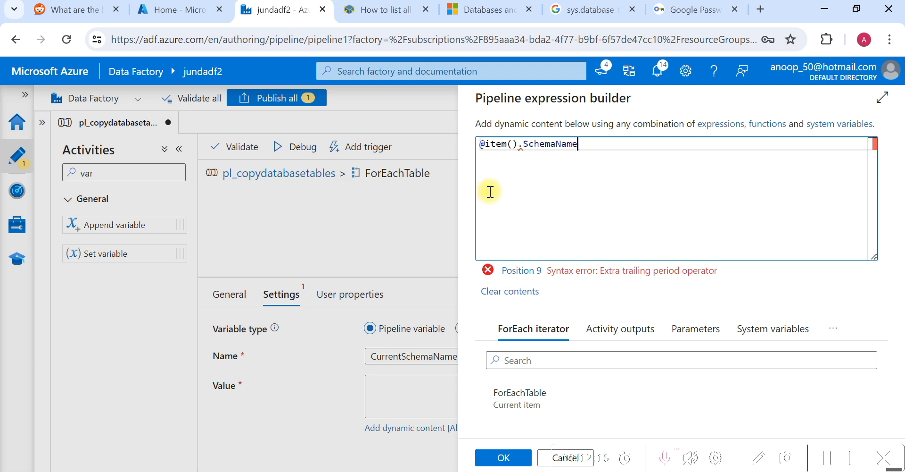
click(485, 456)
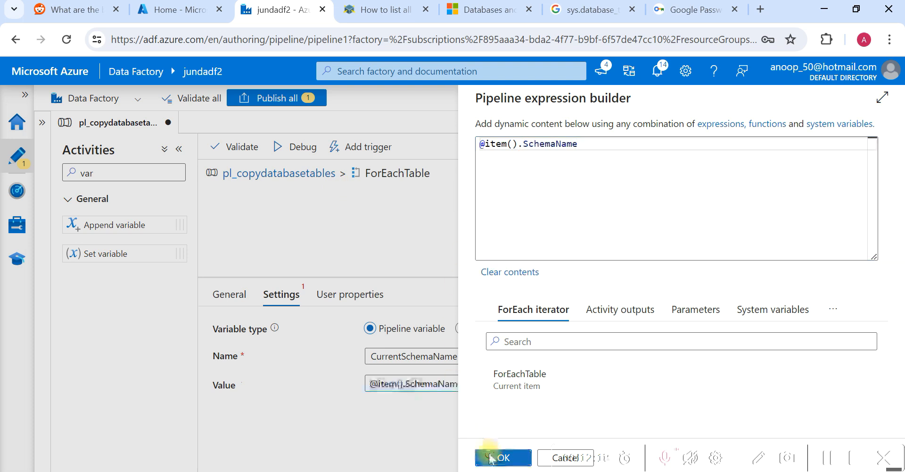
Step: Place SetTableName to the left of SetVariableName inside ForEachTable and link its success output to SetVariableName
mouse_move(529, 208)
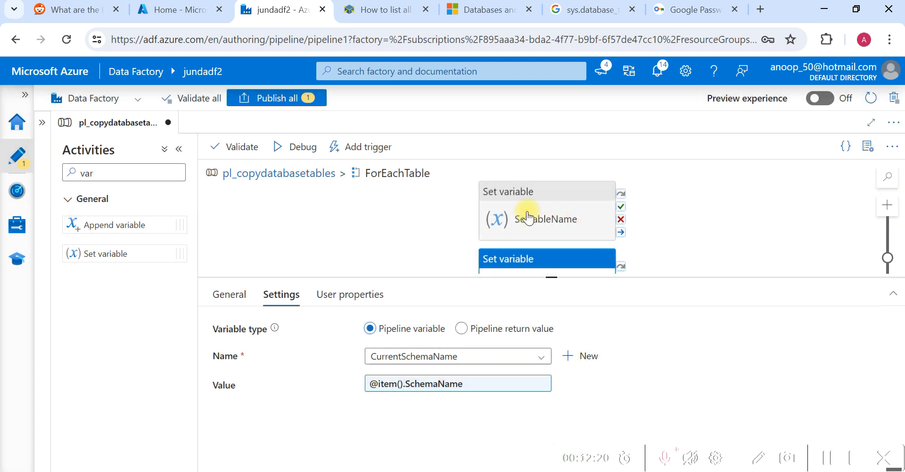
drag(525, 197, 335, 222)
drag(554, 277, 552, 346)
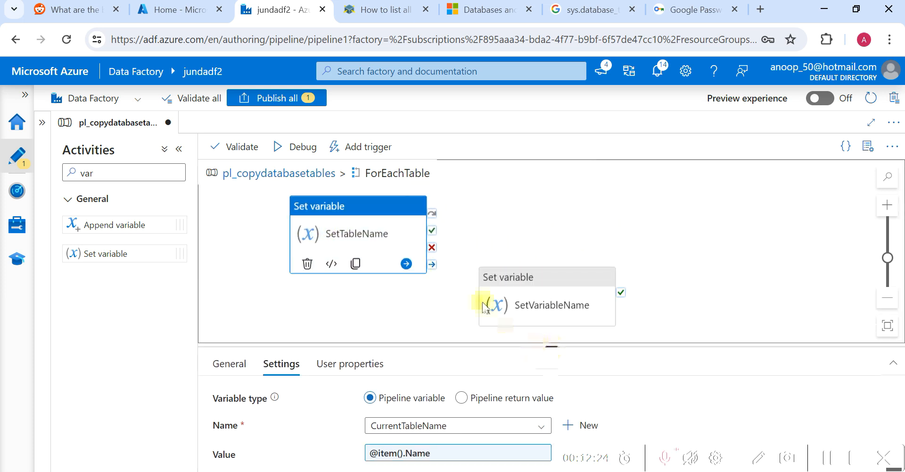
drag(432, 230, 495, 304)
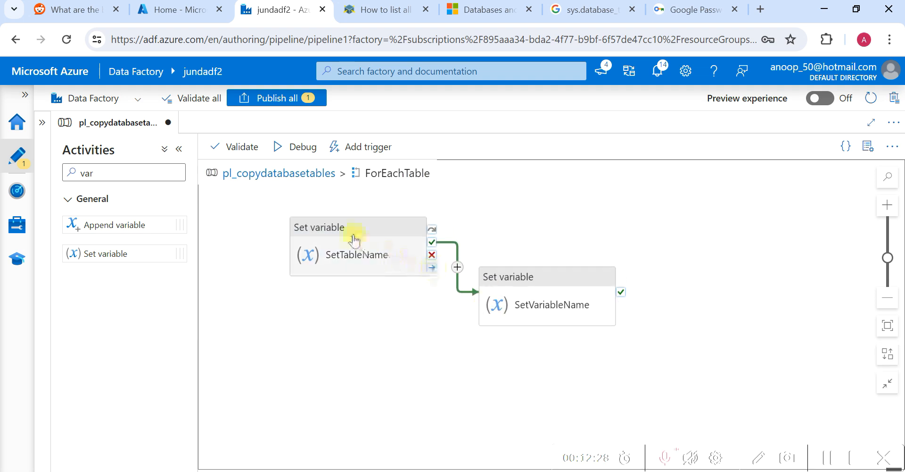
click(329, 256)
click(493, 270)
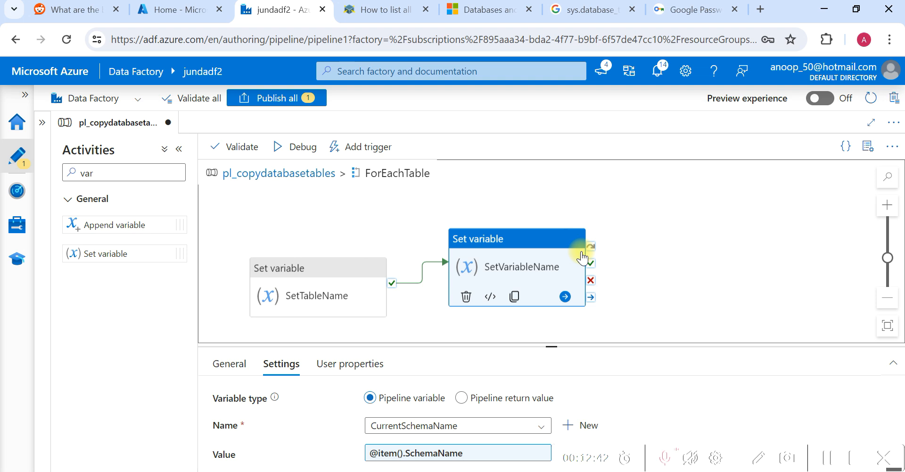
Step: Add a Copy data activity after SetVariableName inside ForEachTable and link SetVariableName's success output to it
click(114, 178)
key(BackSpace)
key(BackSpace)
key(BackSpace)
text(copy)
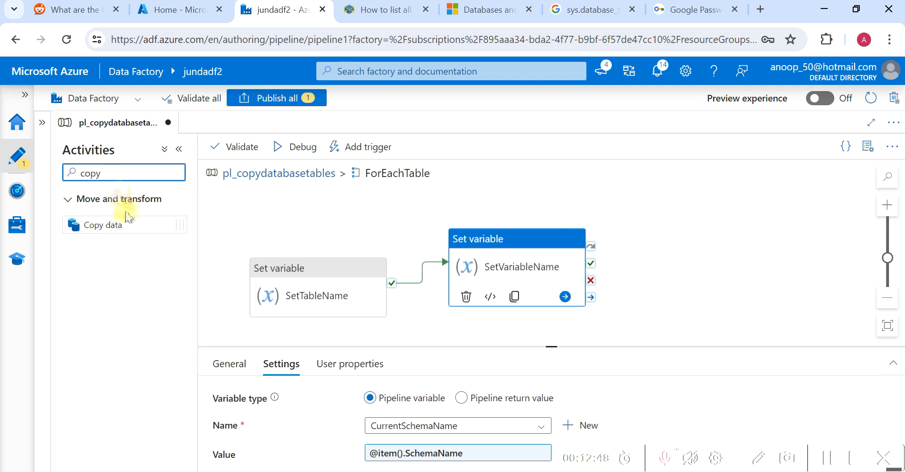
drag(124, 225, 709, 258)
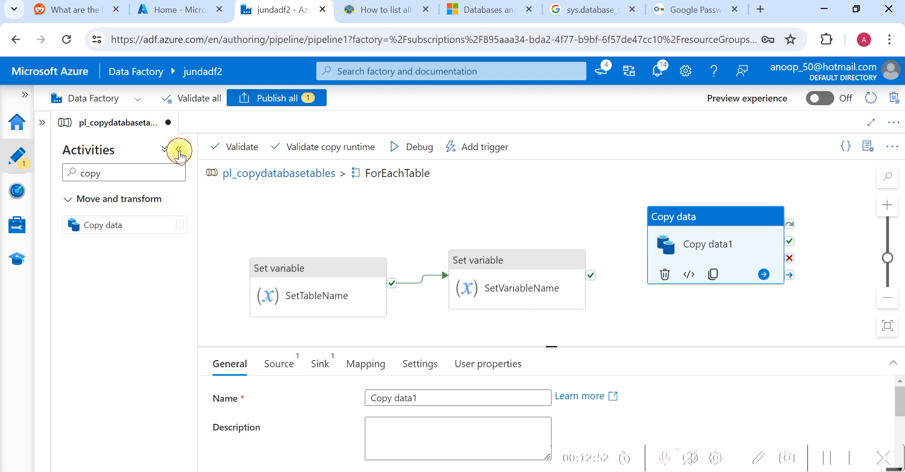
click(179, 151)
drag(462, 276, 524, 247)
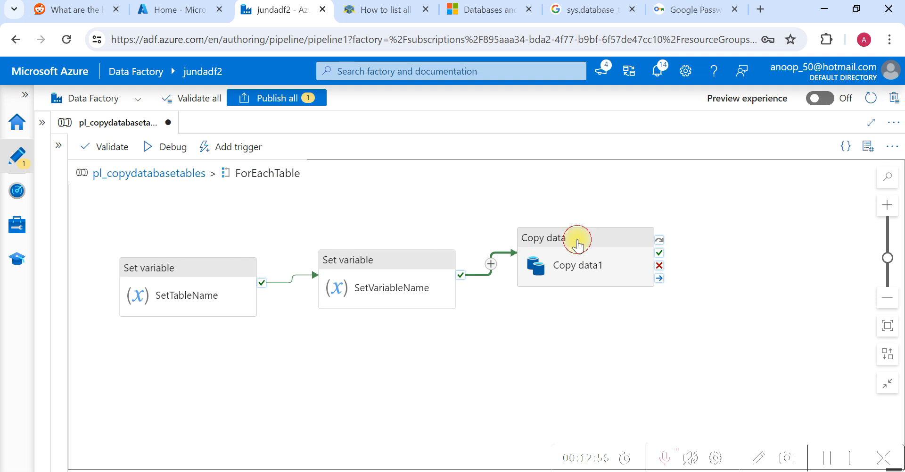
Step: Rename the Copy data activity as CopyTable
click(578, 243)
click(292, 396)
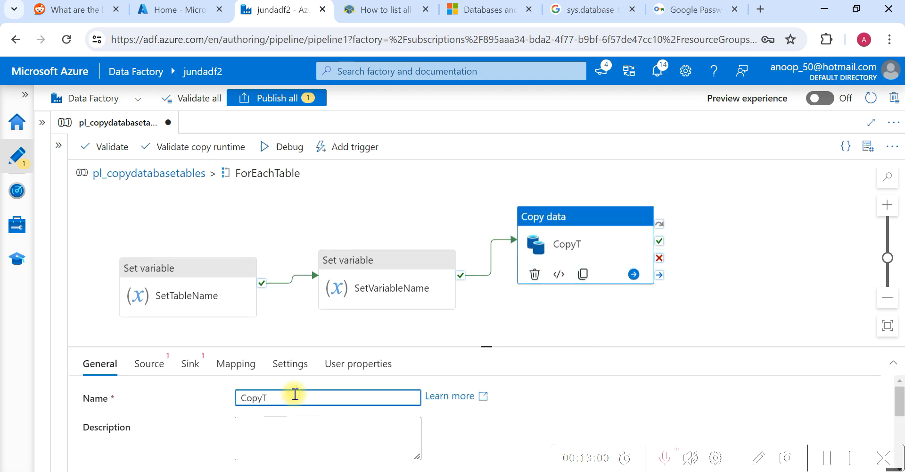
text(CopyTable)
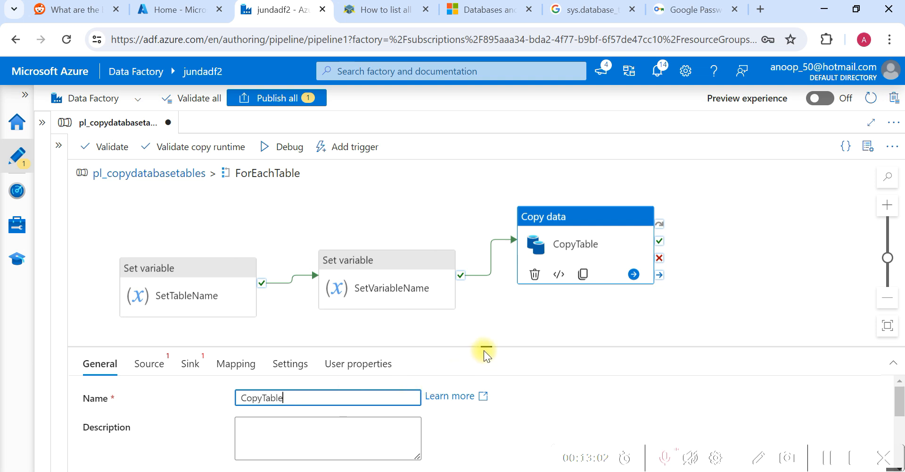
Step: Start a new source dataset for CopyTable using the Azure SQL Database data store
drag(486, 346, 491, 259)
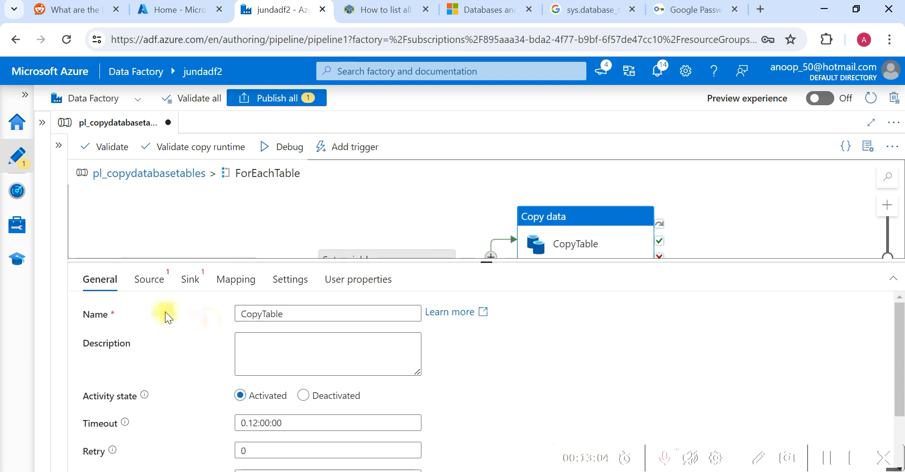
click(149, 278)
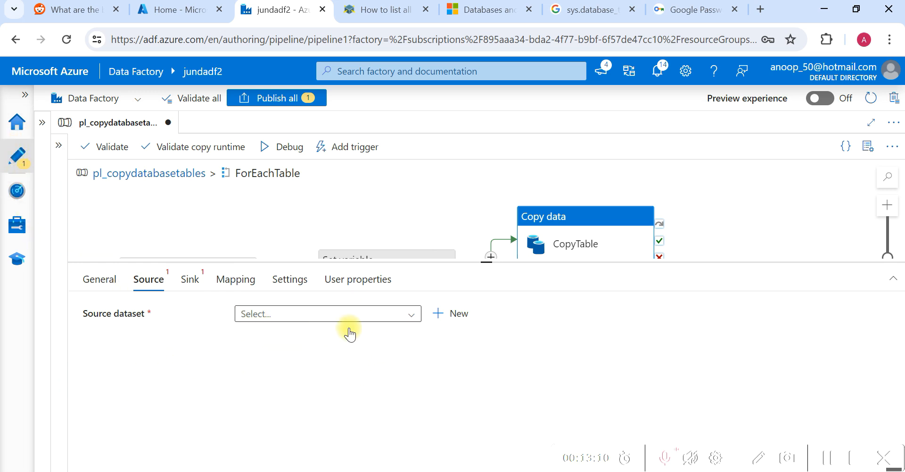
click(450, 313)
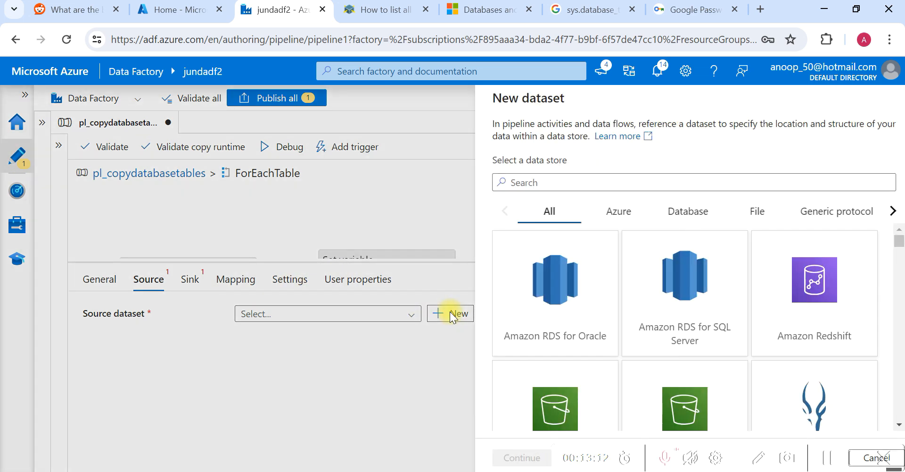
text(sql a)
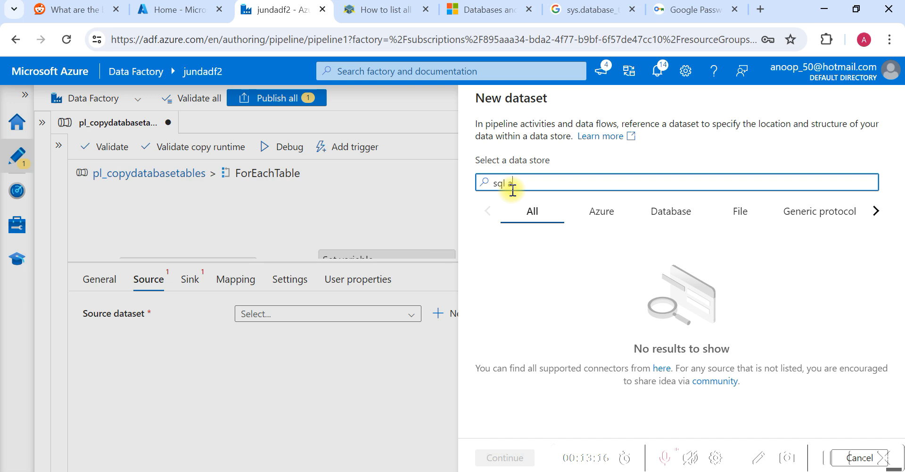
key(BackSpace)
key(BackSpace)
key(BackSpace)
key(BackSpace)
key(BackSpace)
text(azures)
key(BackSpace)
text(s)
click(519, 315)
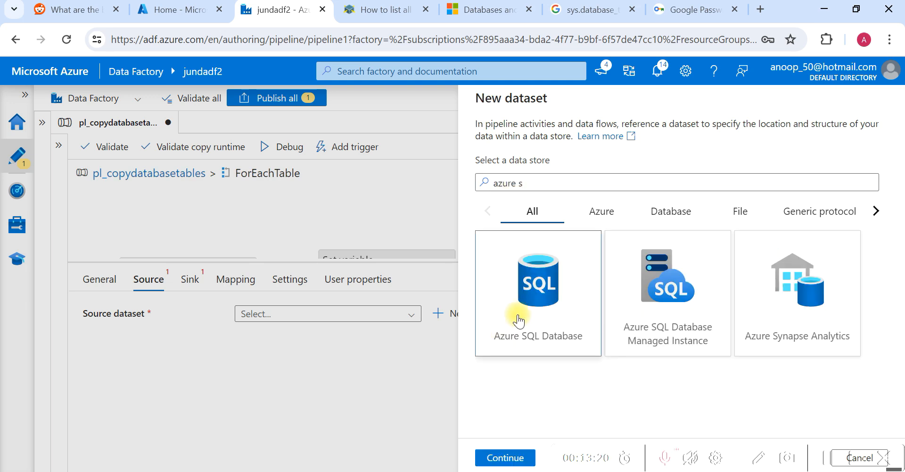
click(500, 458)
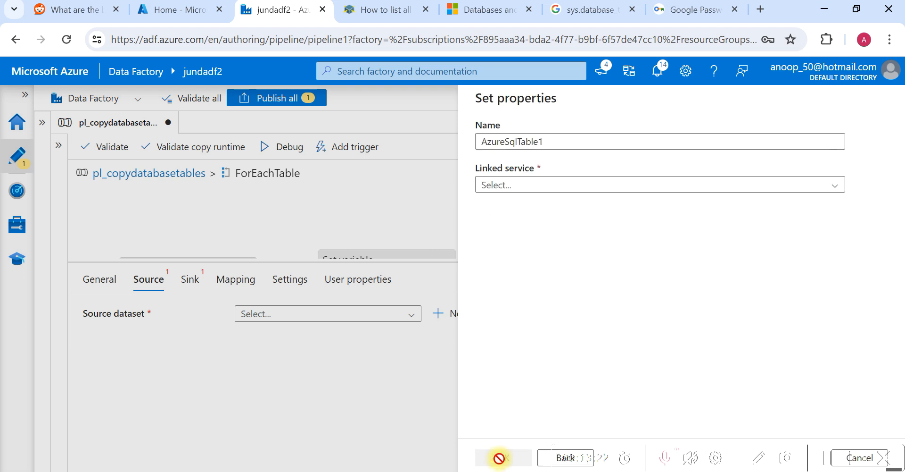
Step: Create the dataset as ds_SourceTables on linked service ls_azuresourceServer, with manual table entry, a blank table name and no schema import
click(567, 142)
key(ctrl+a)
text(ds_)
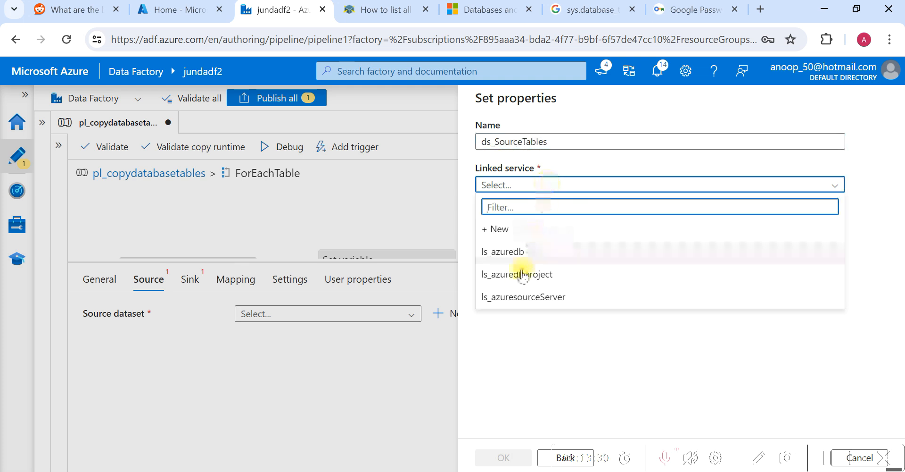
click(513, 296)
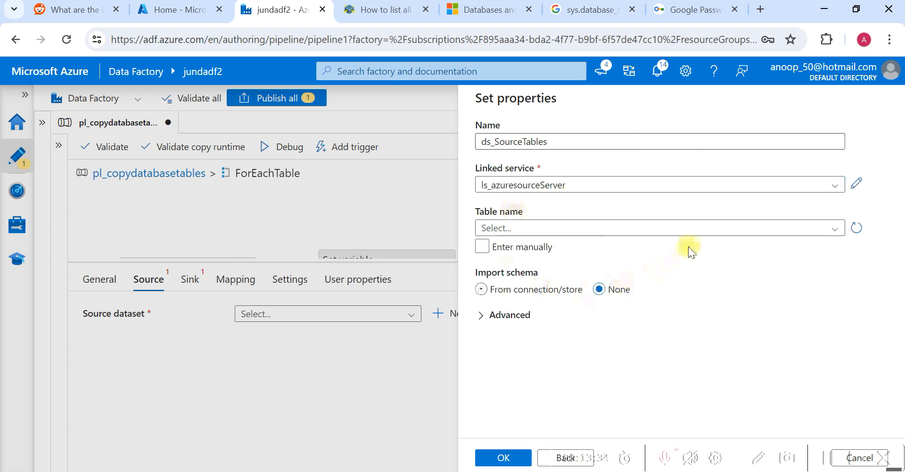
click(483, 245)
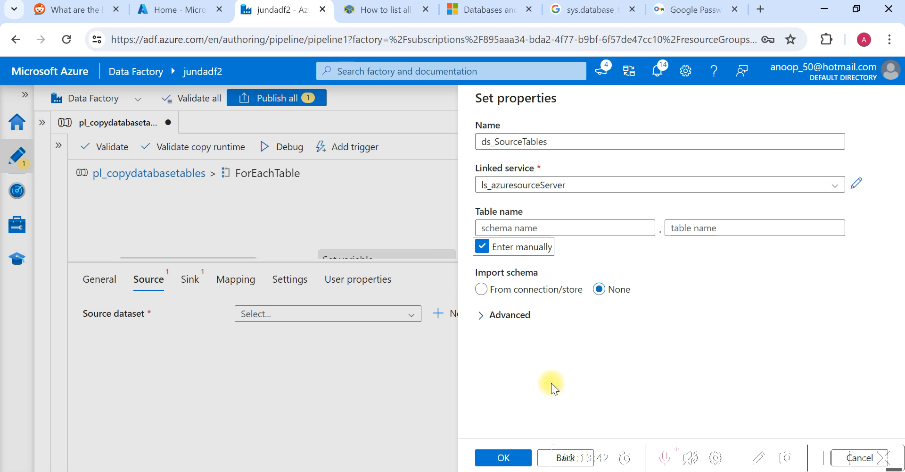
click(509, 455)
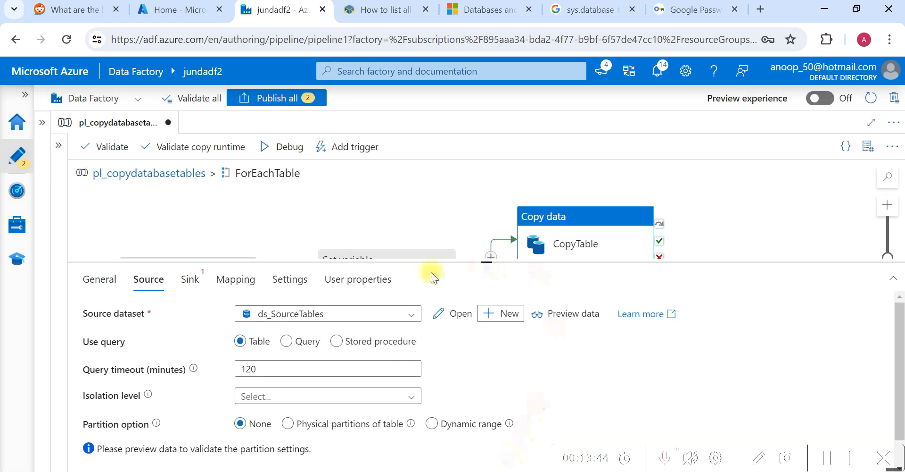
Step: Open the ds_SourceTables dataset and add two String parameters named SourceTable and SourceSchema
click(446, 320)
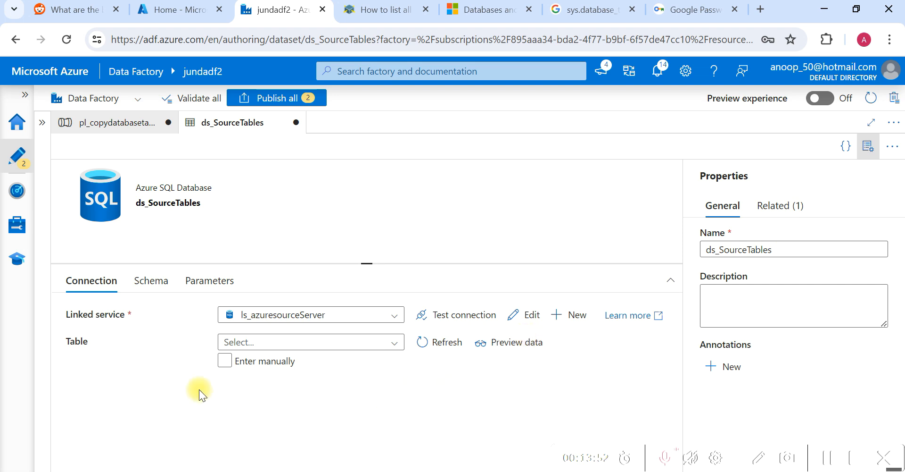
click(210, 281)
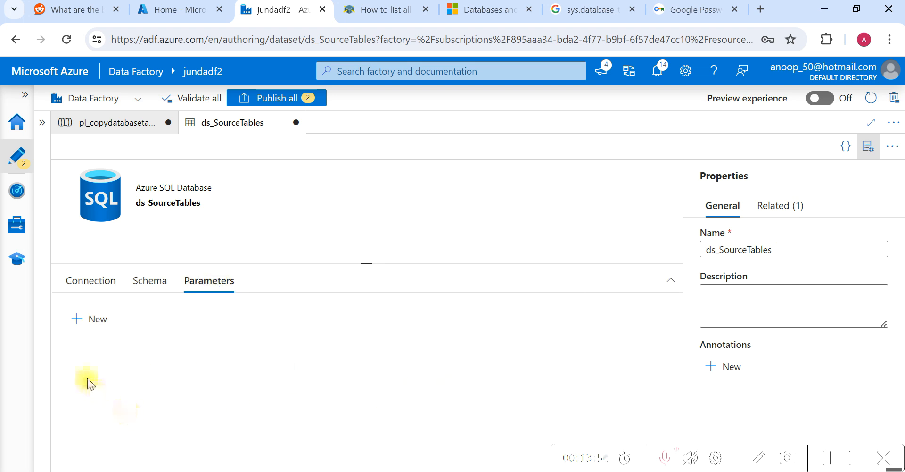
click(89, 319)
click(146, 369)
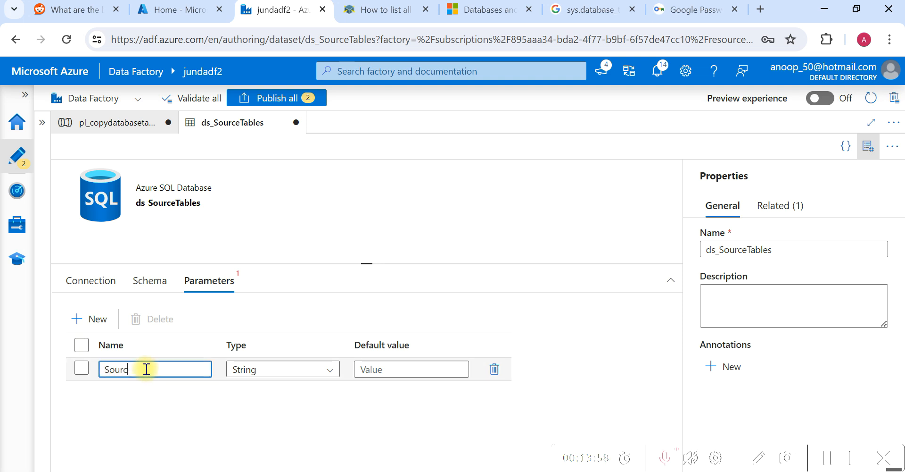
text(SourceTAble)
key(BackSpace)
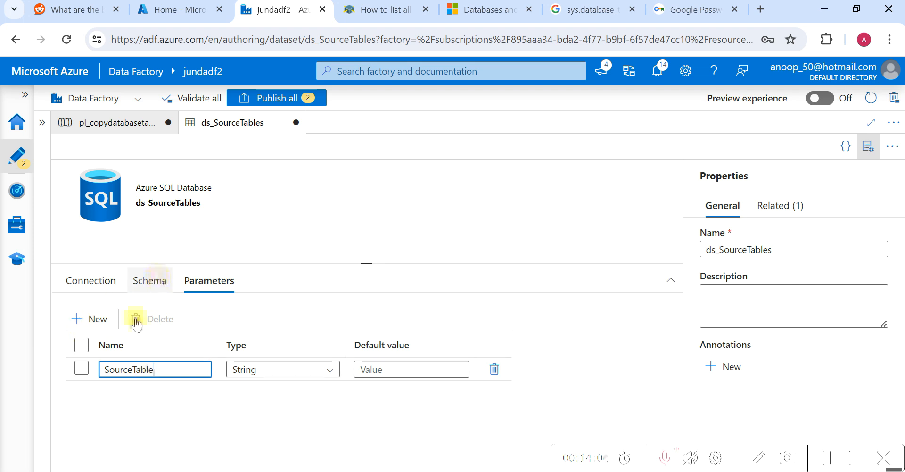
click(91, 325)
click(125, 394)
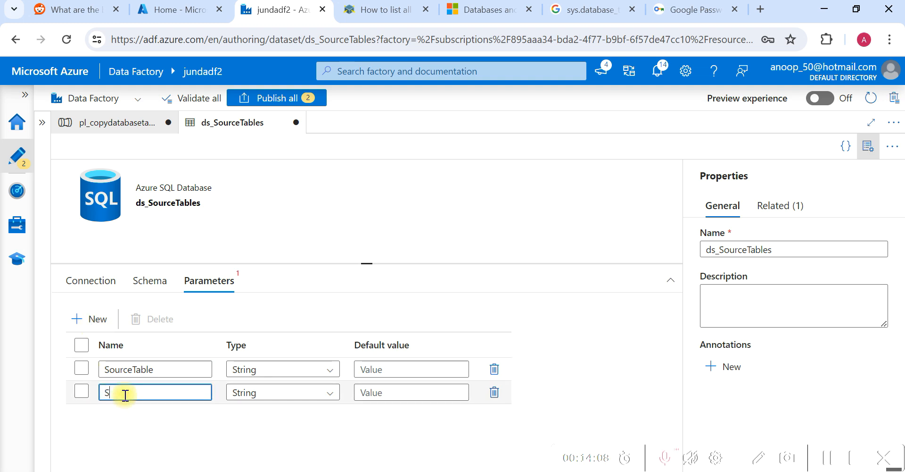
text(SourceSchema)
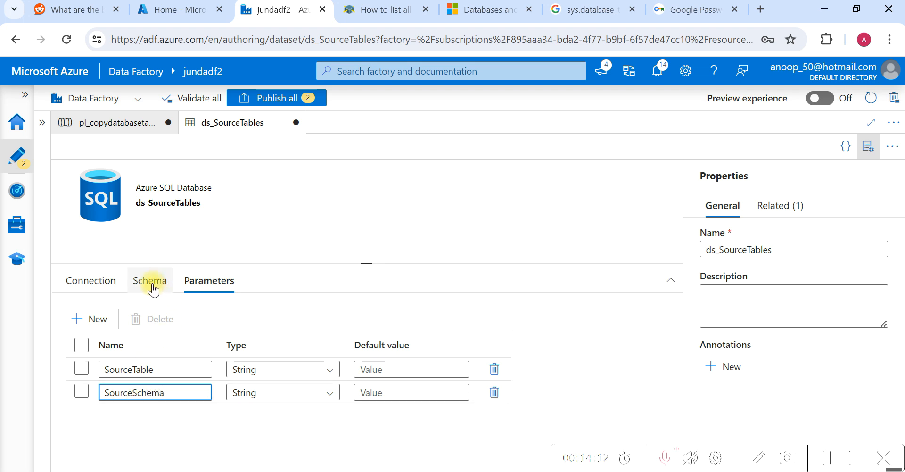
click(93, 288)
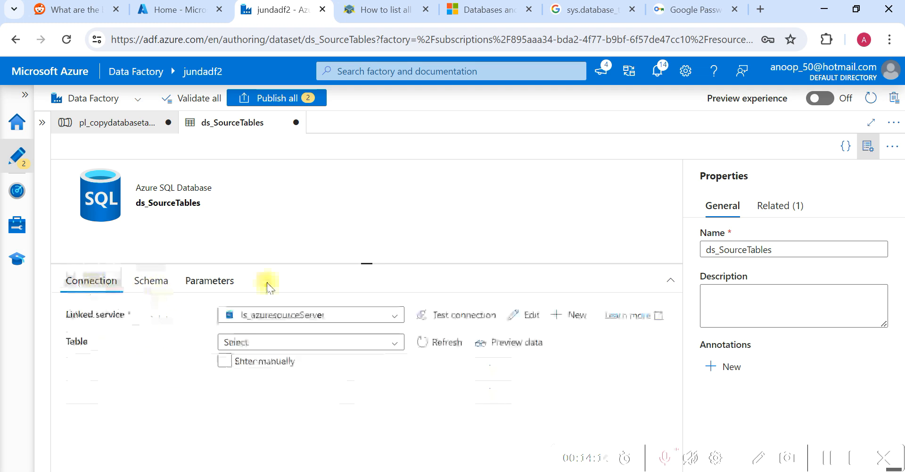
drag(367, 263, 367, 242)
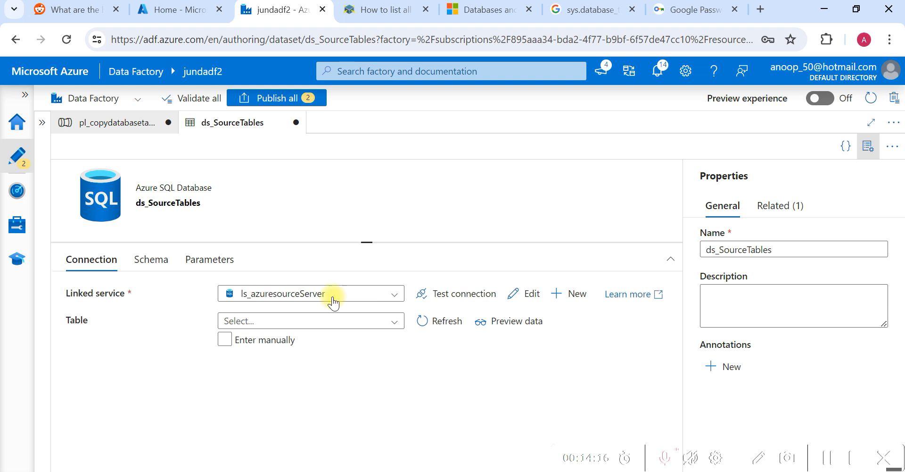
click(225, 339)
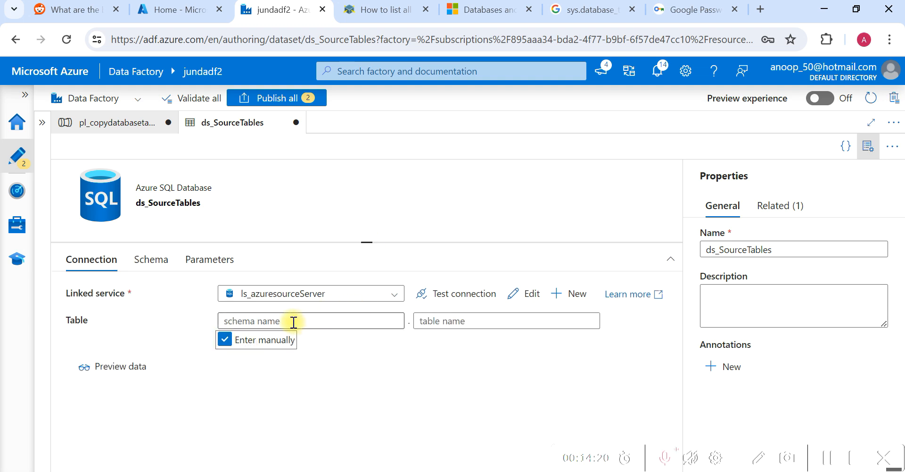
click(330, 325)
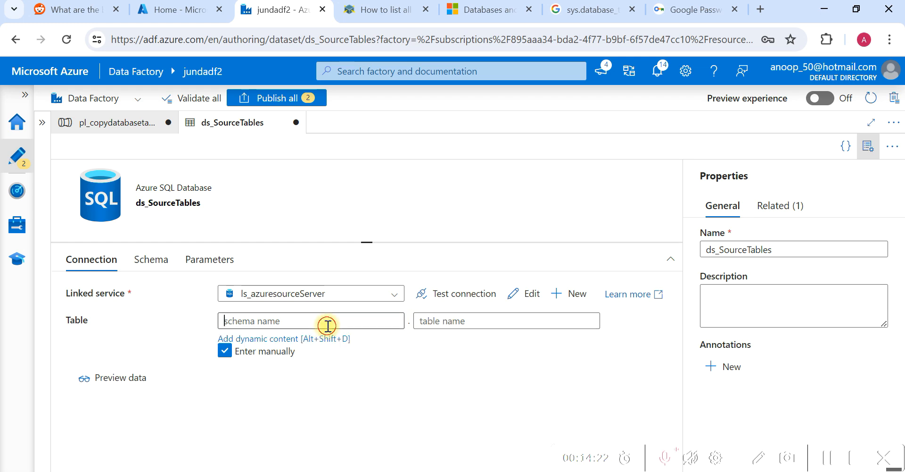
click(274, 338)
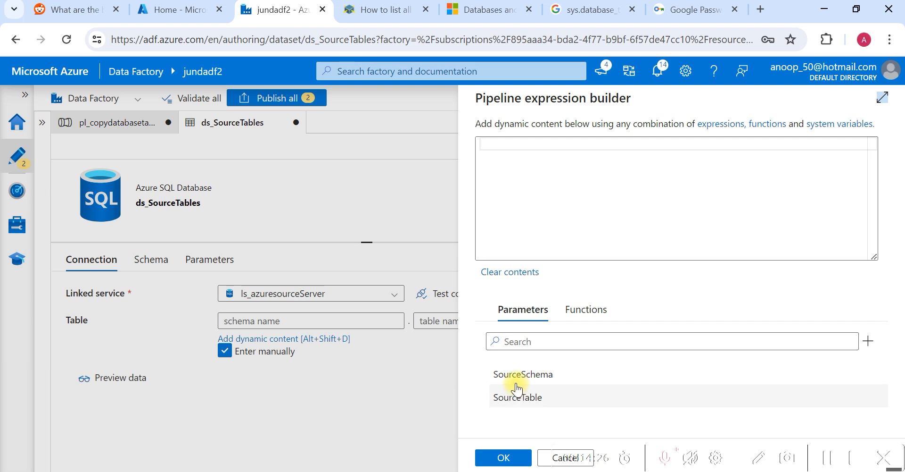
click(516, 384)
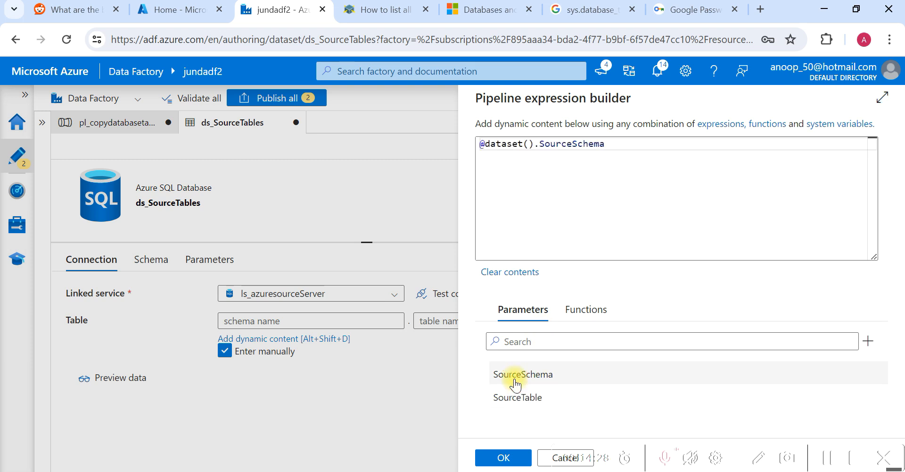
click(494, 458)
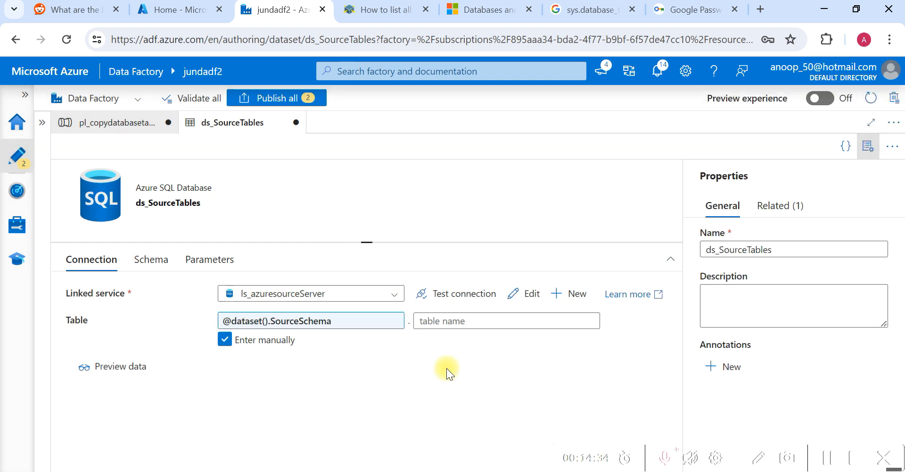
click(452, 322)
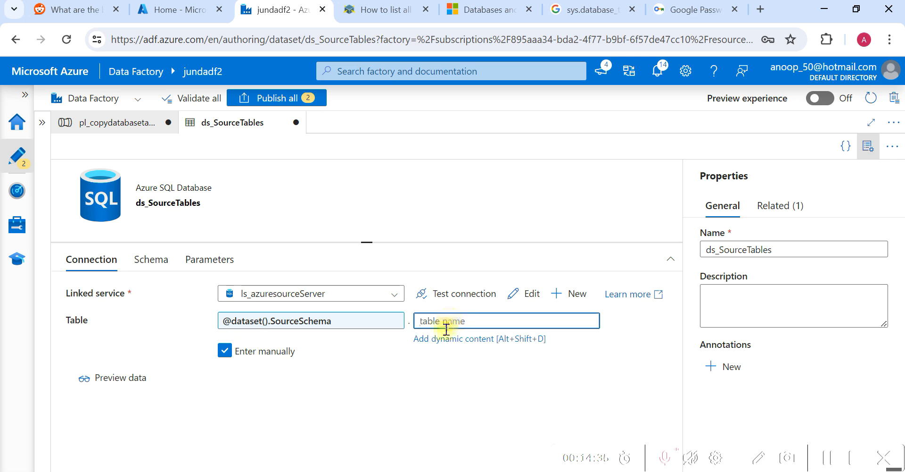
click(440, 339)
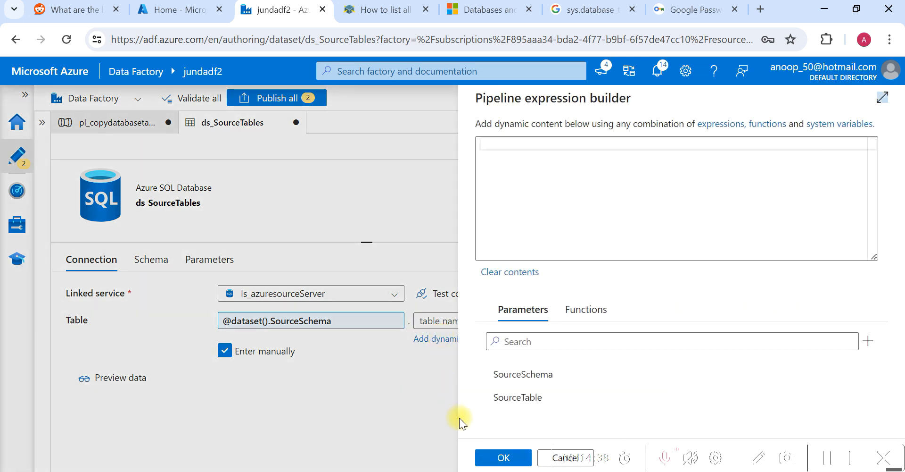
click(510, 401)
click(502, 457)
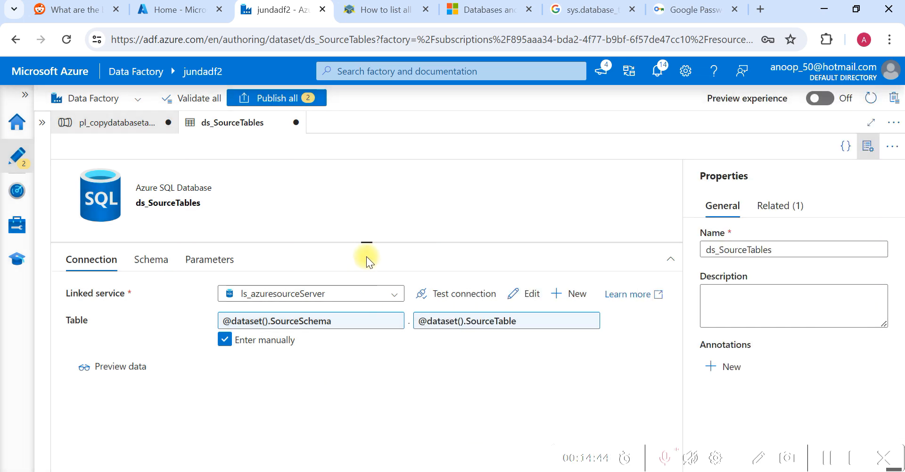
Step: Return to the pl_copydatabasetables pipeline and refresh CopyTable's source dataset properties by switching to ds_invoices and back to ds_SourceTables
drag(364, 247, 368, 312)
click(121, 125)
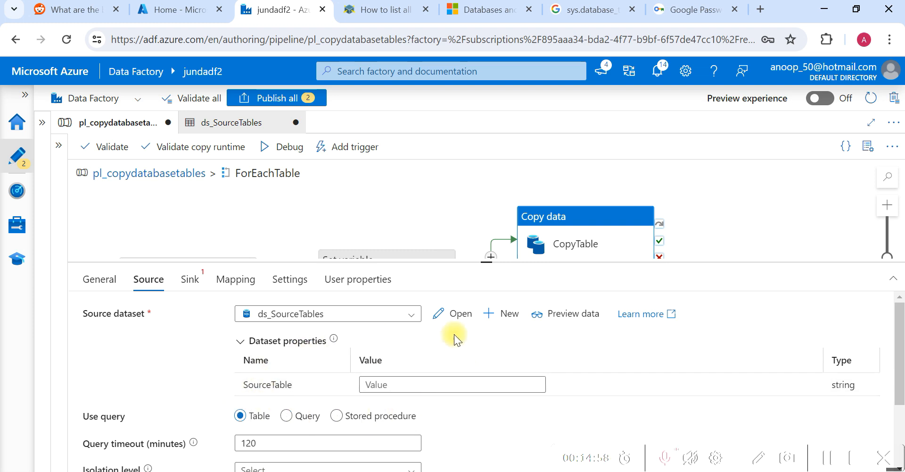
click(414, 317)
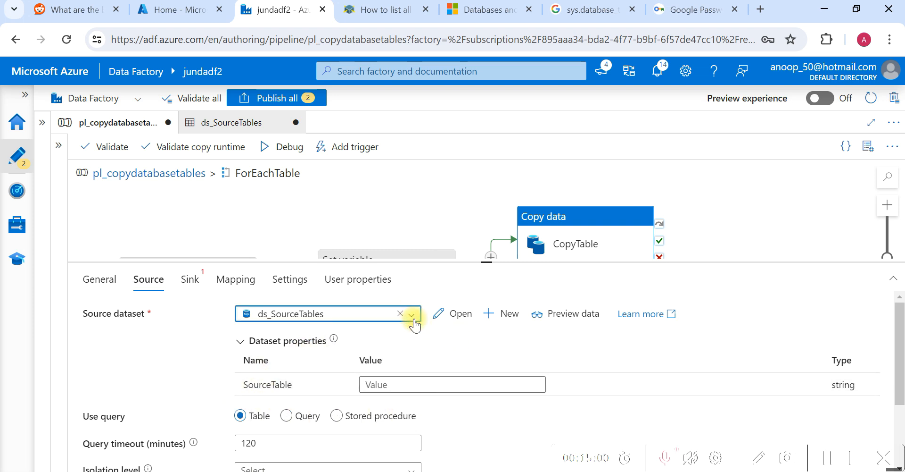
click(287, 405)
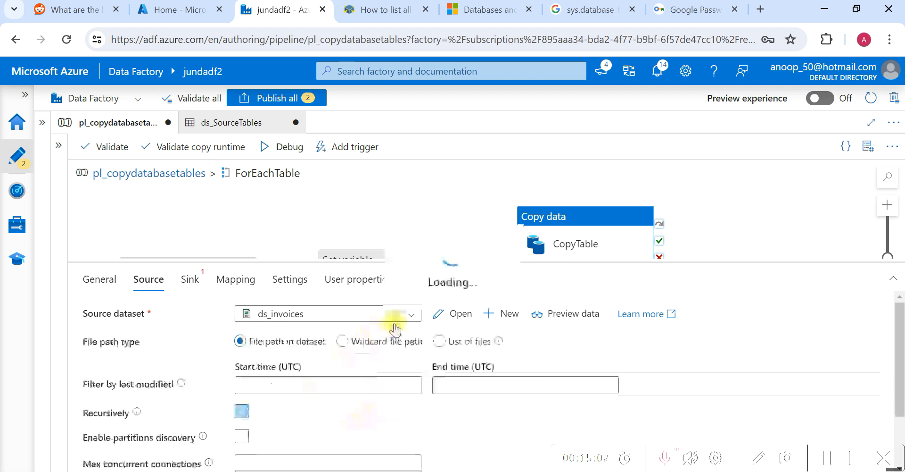
click(411, 316)
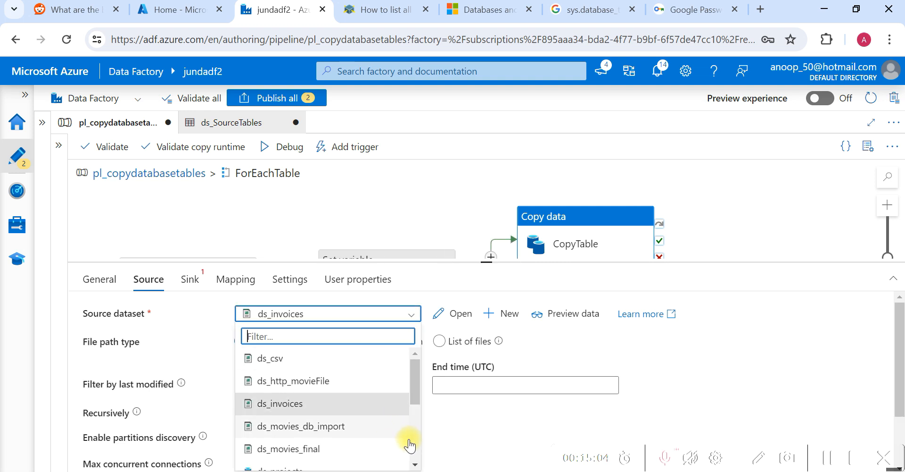
scroll(409, 438, down, 3)
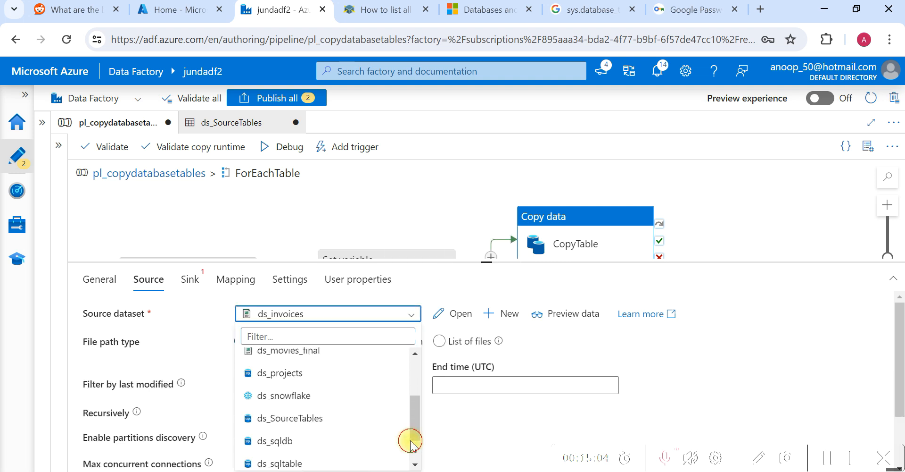
click(309, 409)
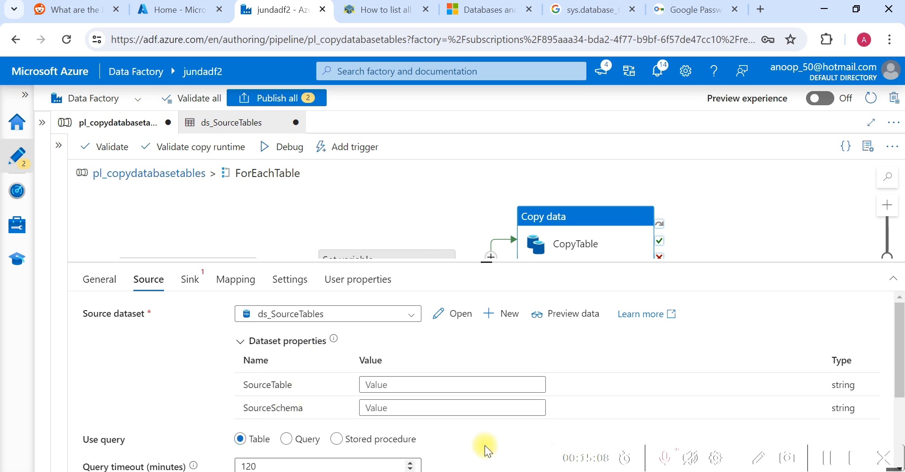
drag(485, 263, 494, 214)
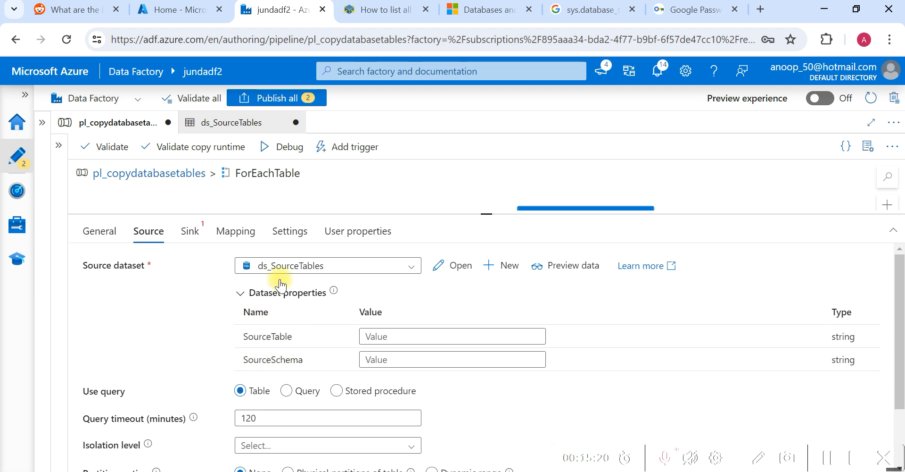
drag(487, 214, 475, 297)
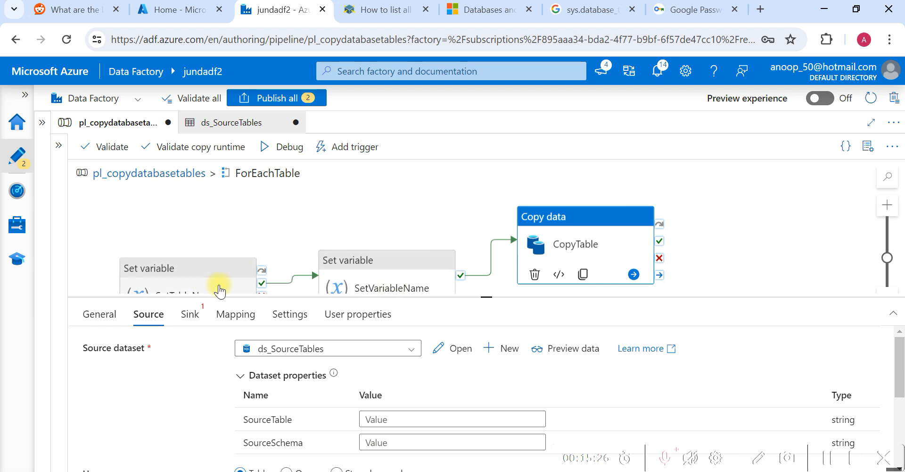
drag(486, 297, 488, 211)
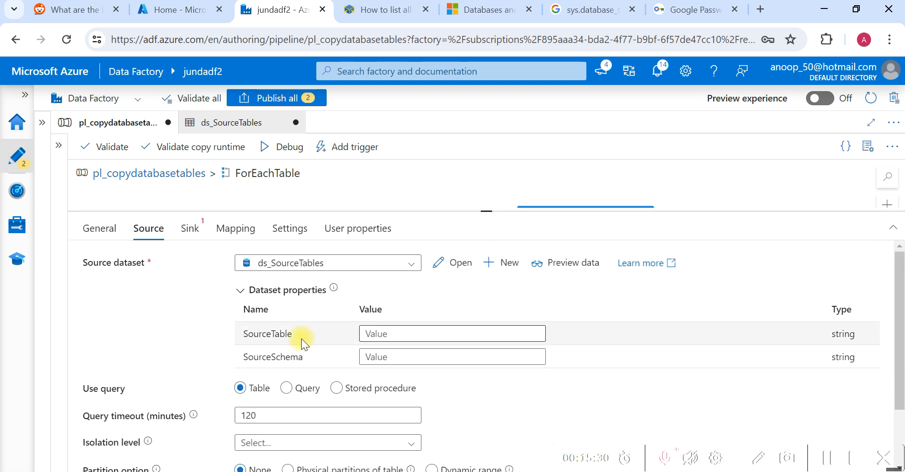
click(419, 336)
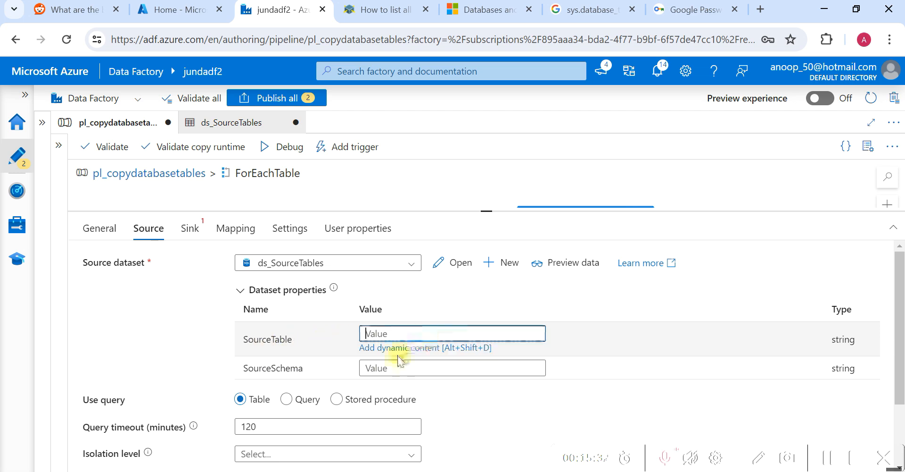
click(411, 348)
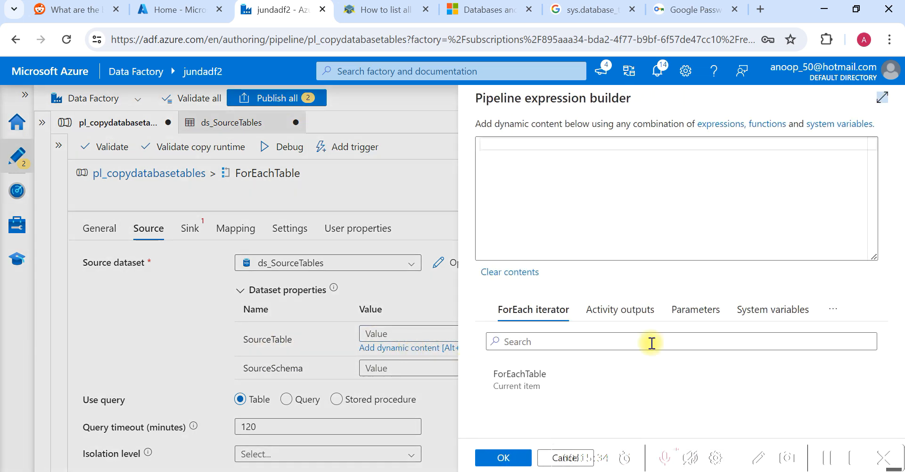
click(833, 308)
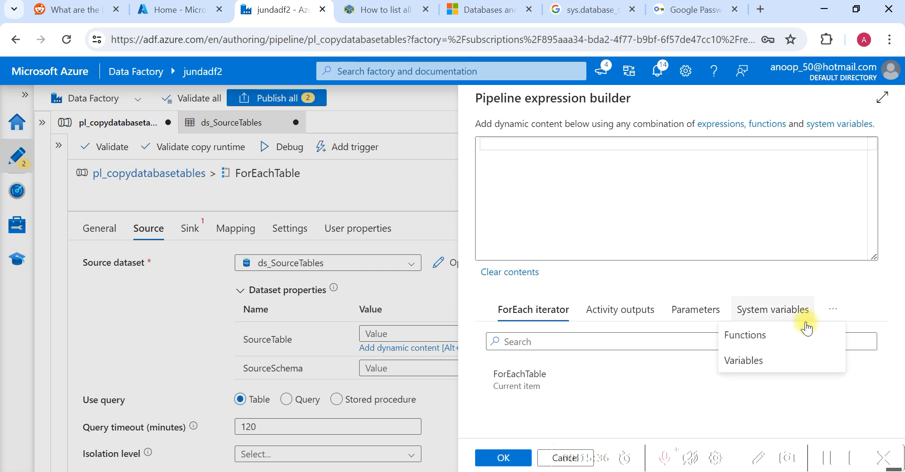
click(750, 364)
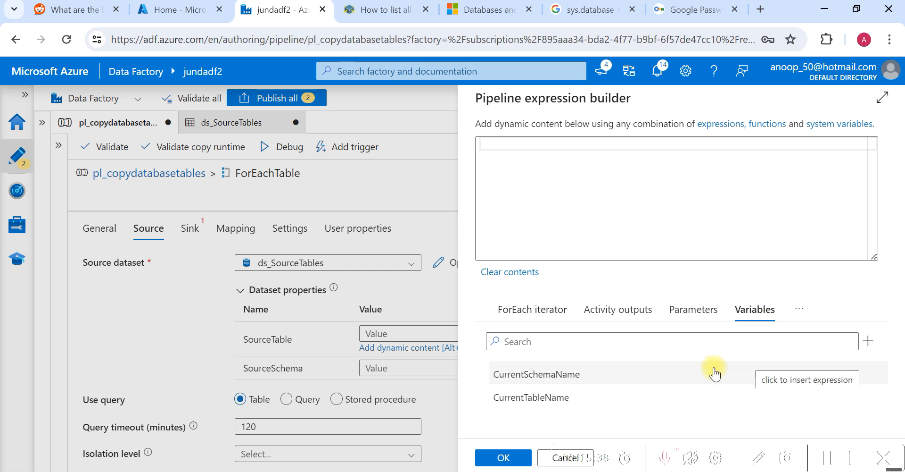
click(513, 404)
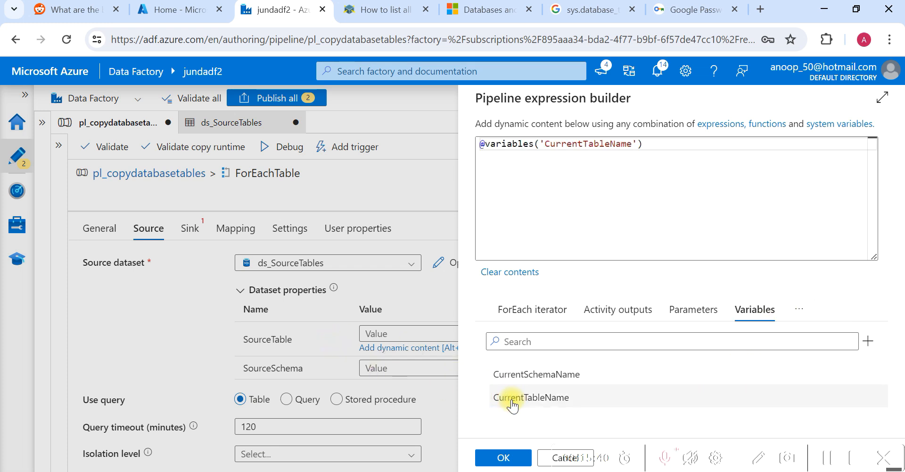
click(505, 457)
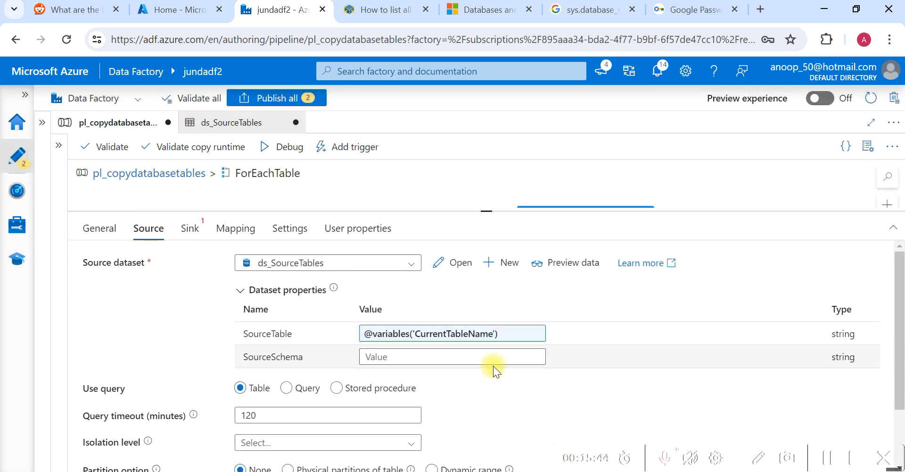
click(457, 356)
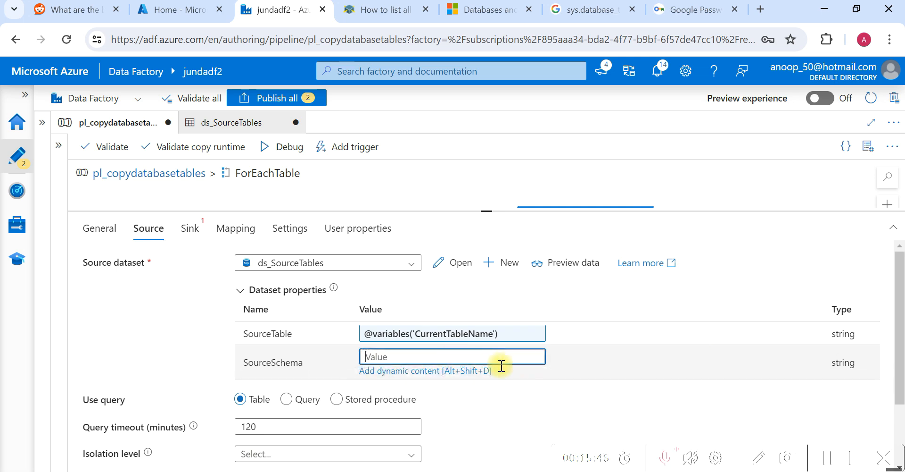
click(424, 371)
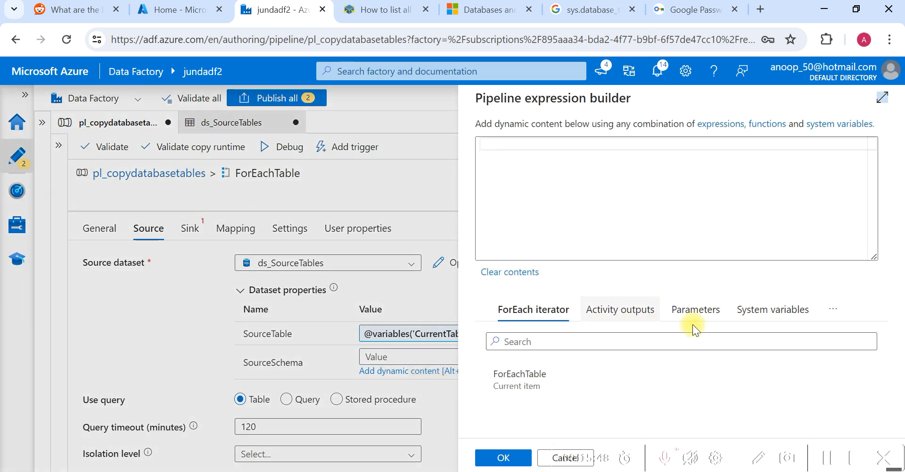
click(831, 315)
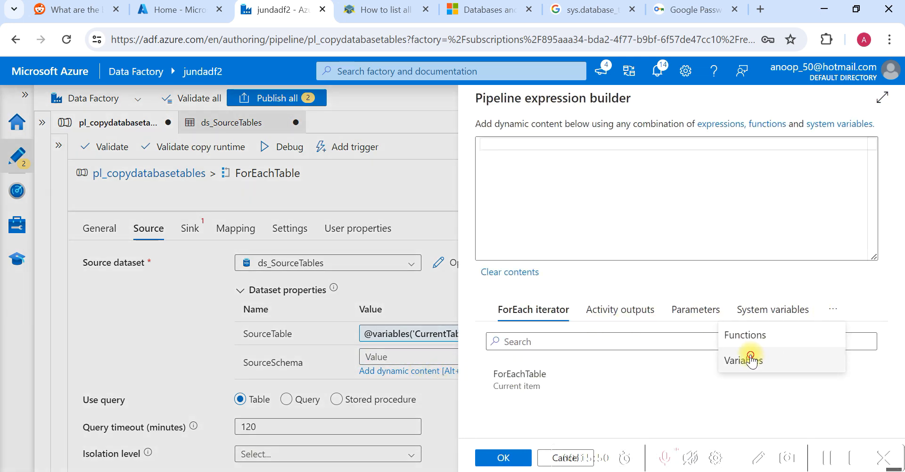
click(802, 360)
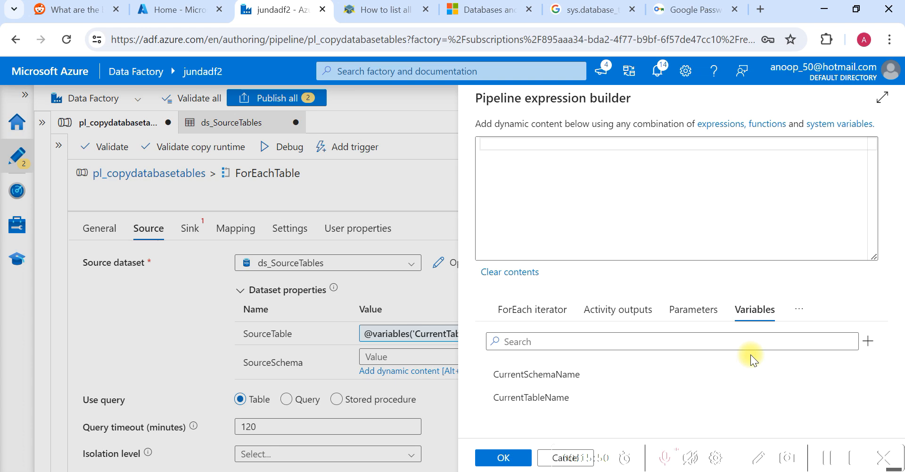
click(537, 377)
click(504, 456)
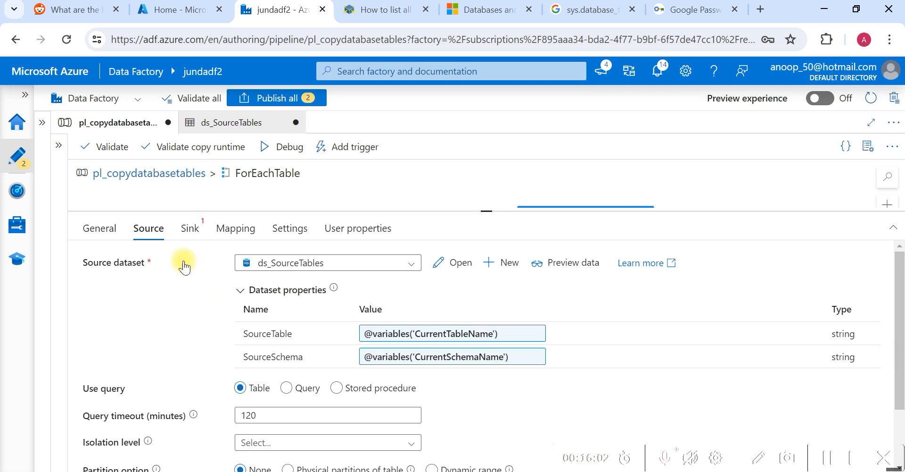
Step: Start a new sink dataset for the CopyTable activity with Azure SQL Database as the data store
click(191, 230)
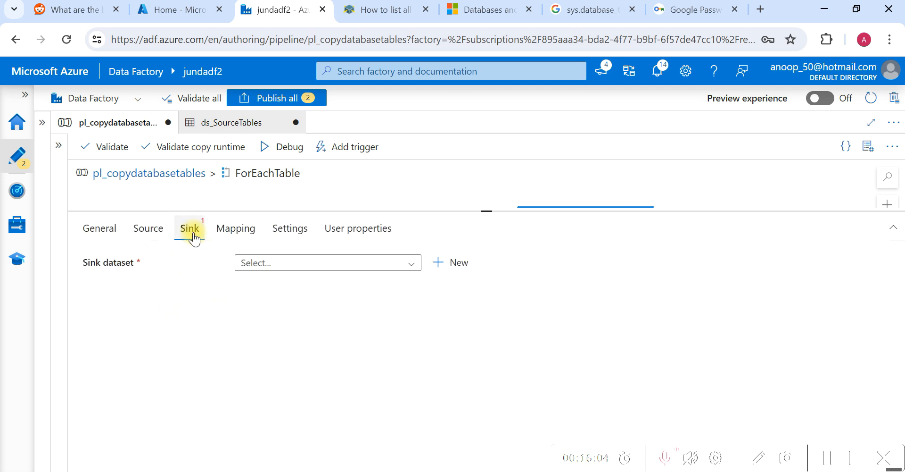
click(463, 265)
click(543, 183)
text(azu)
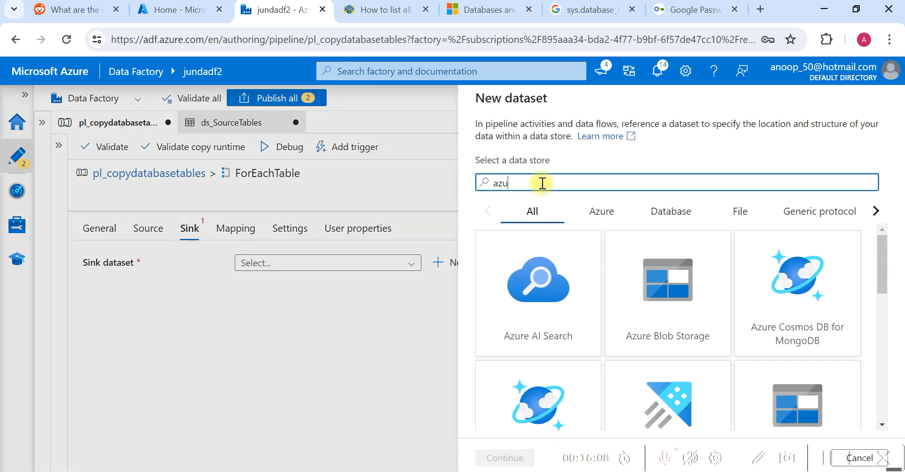
text(i)
key(BackSpace)
text(re sql)
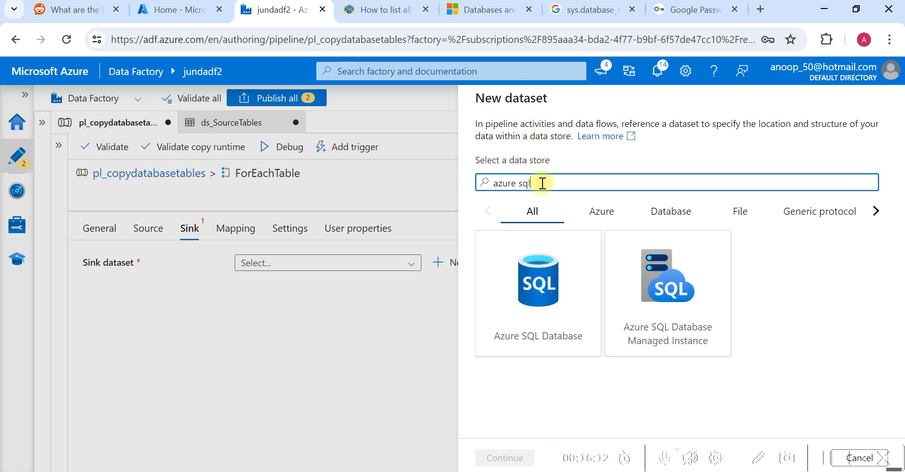
click(539, 298)
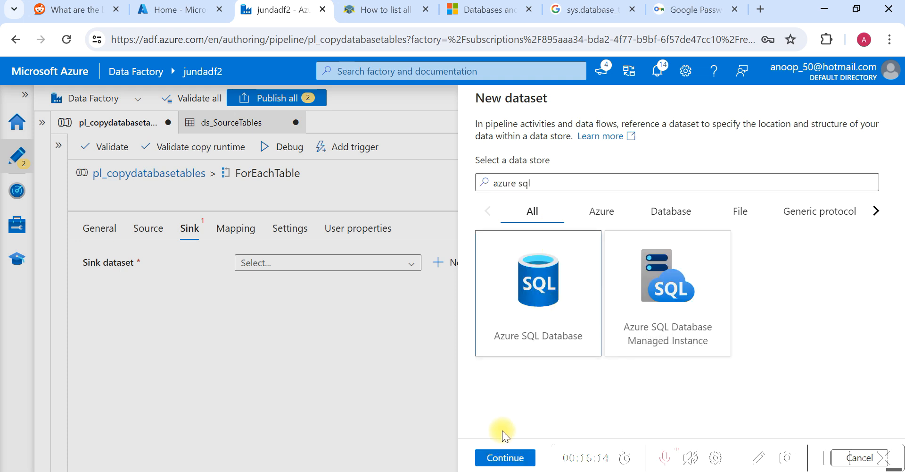
click(497, 458)
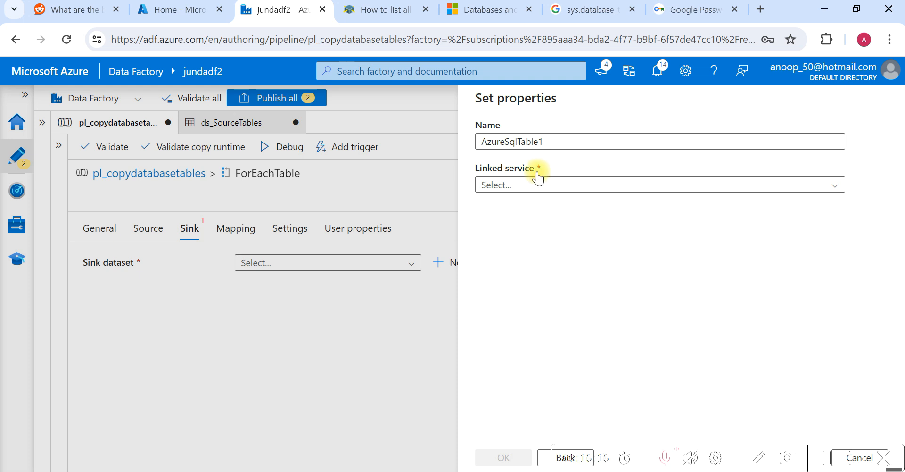
Step: Create the sink dataset as ds_DestinationTable on linked service ls_azuredbproject, with no table selected and no schema import
click(554, 140)
double_click(554, 140)
text(ds)
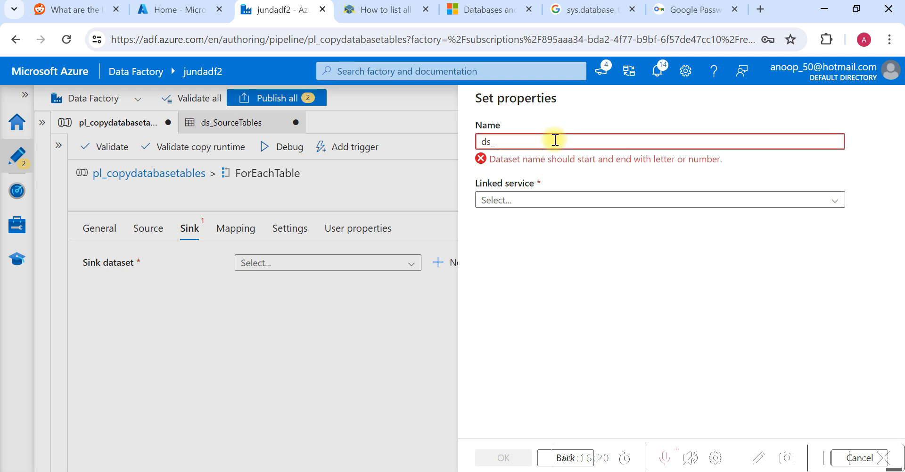
text(_DestinationTable)
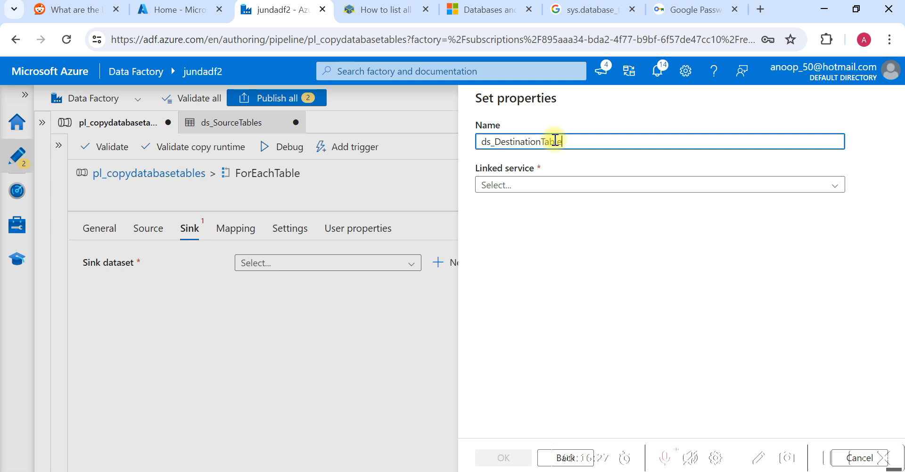
click(540, 184)
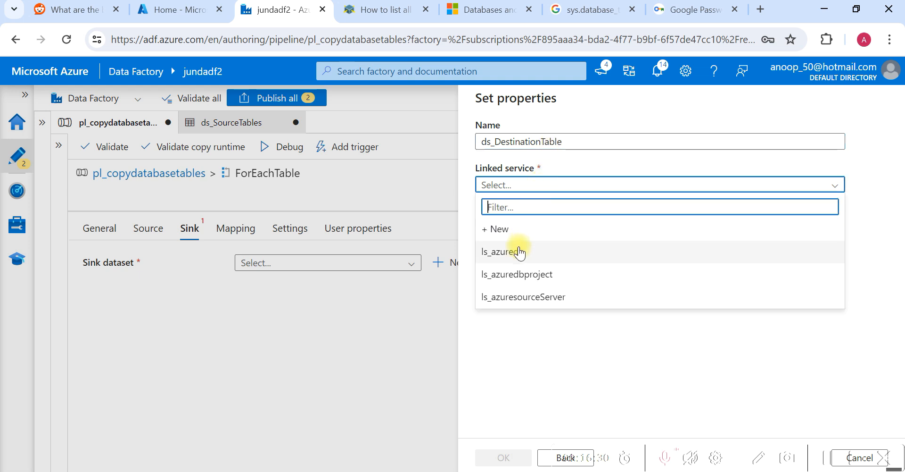
click(518, 275)
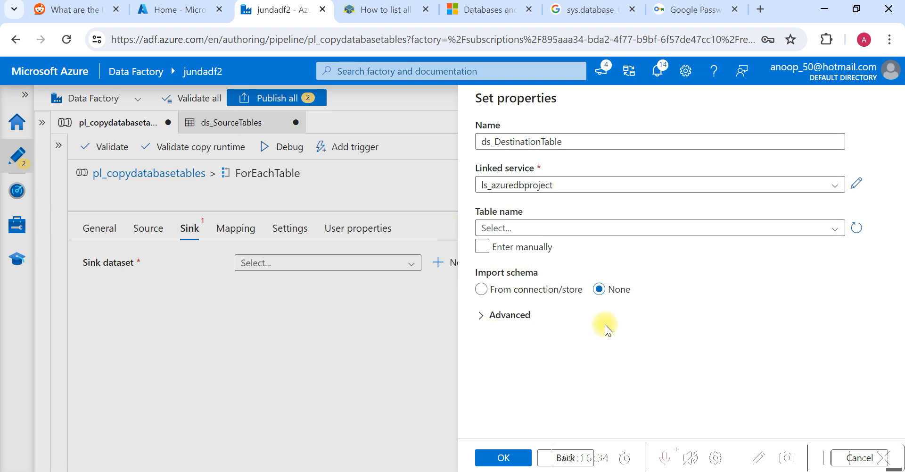
click(504, 457)
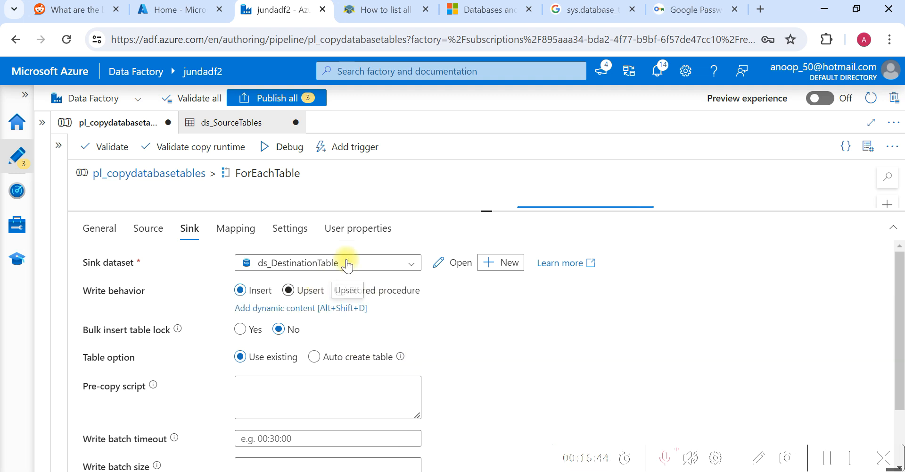
Step: Open the ds_DestinationTable dataset and add two String parameters named DestinationTable and DestinationSchema
click(455, 262)
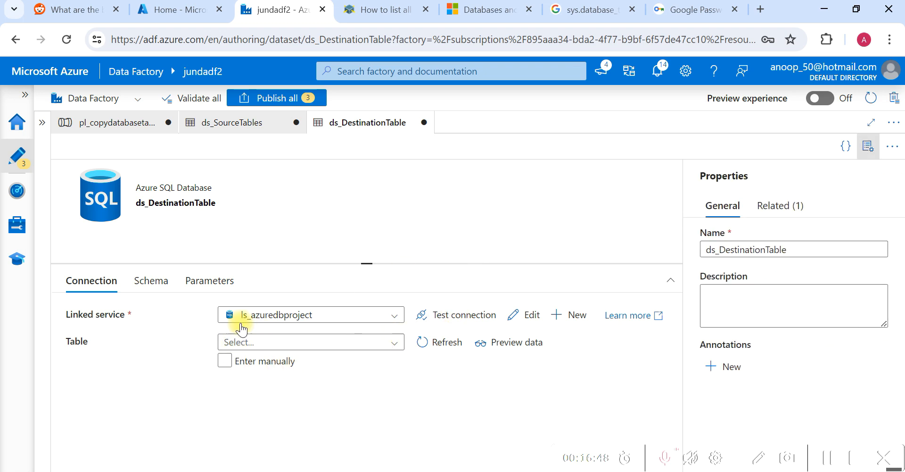
click(210, 289)
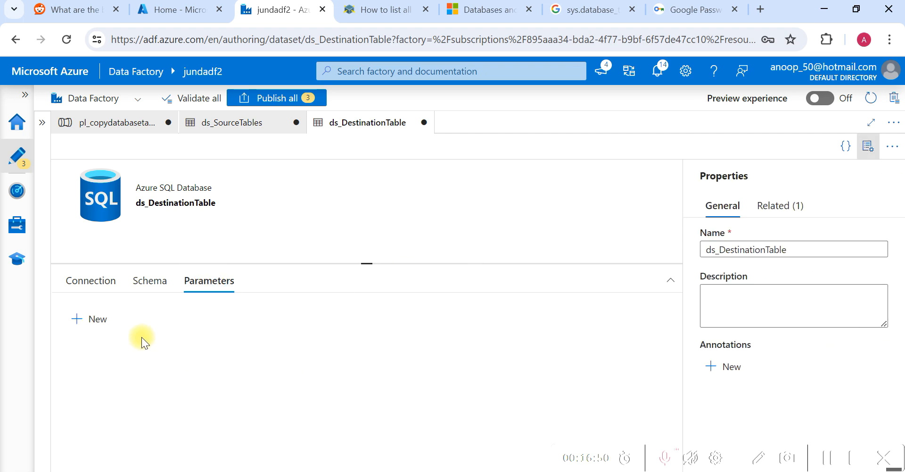
click(88, 326)
click(176, 373)
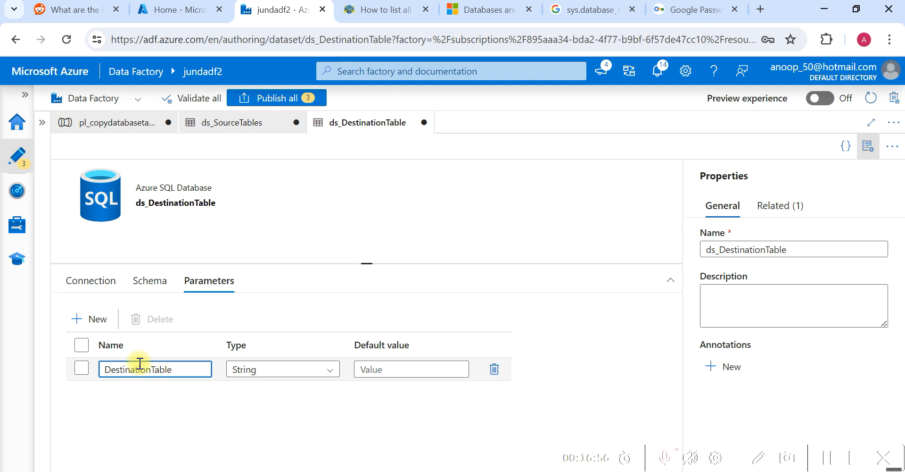
click(90, 320)
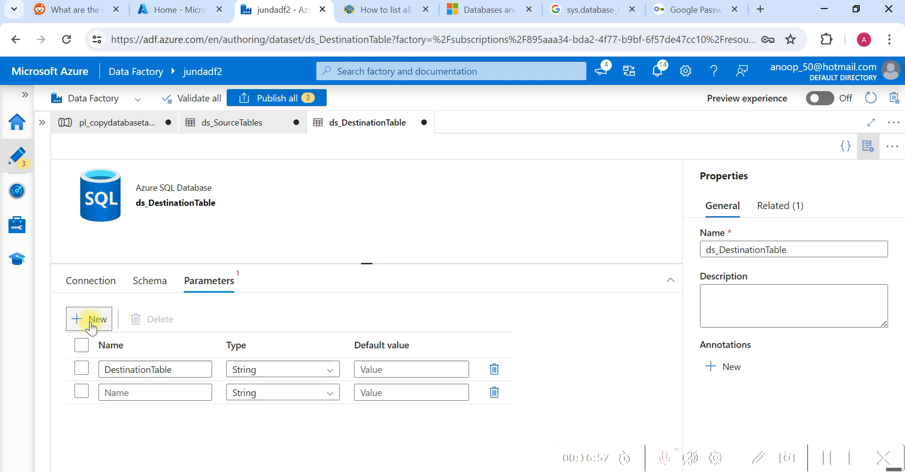
click(140, 392)
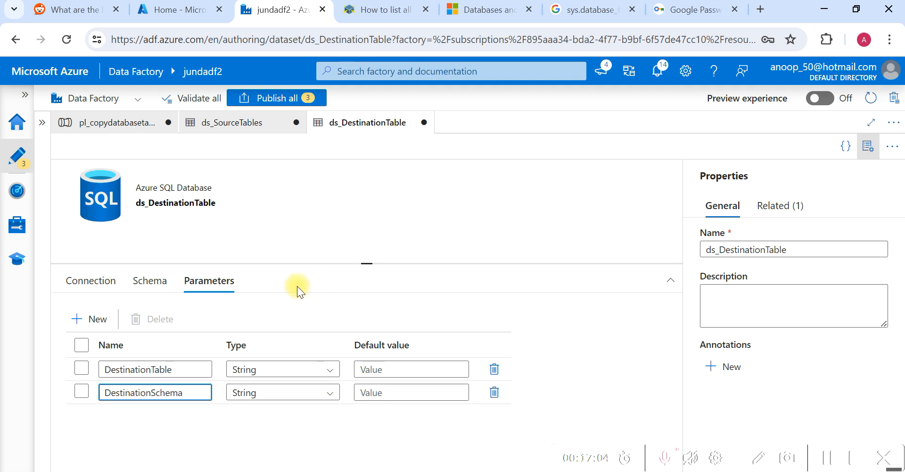
click(91, 283)
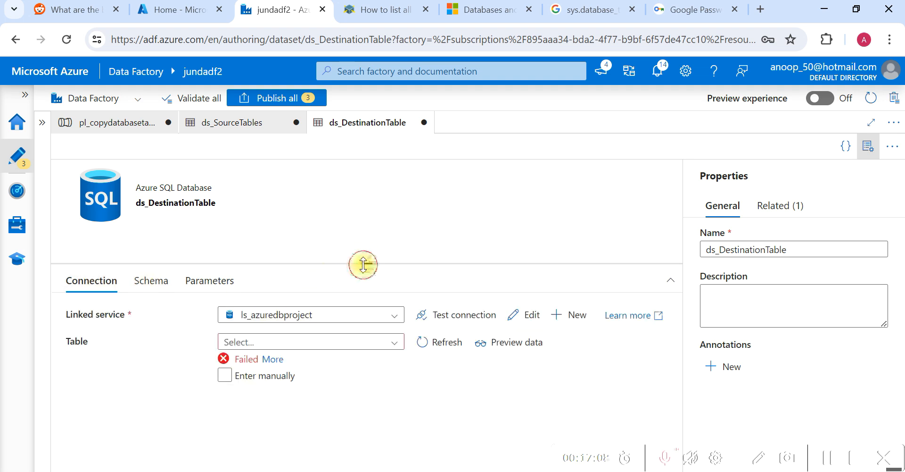
drag(364, 264, 365, 253)
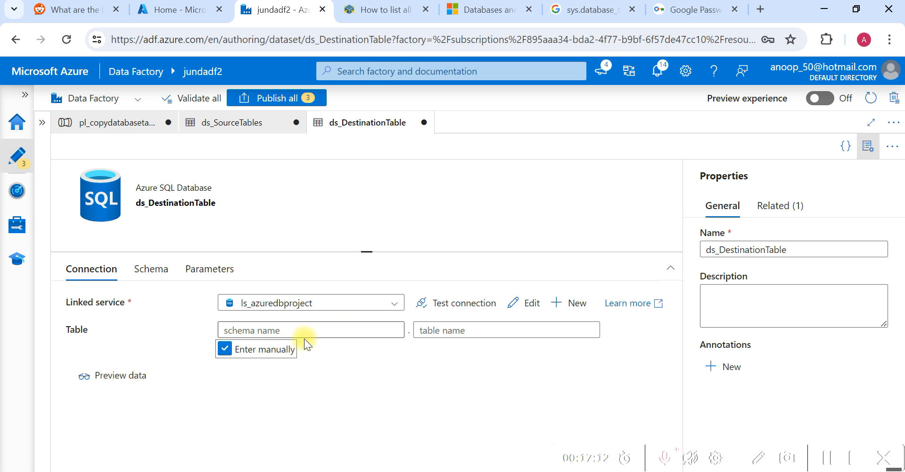
click(348, 331)
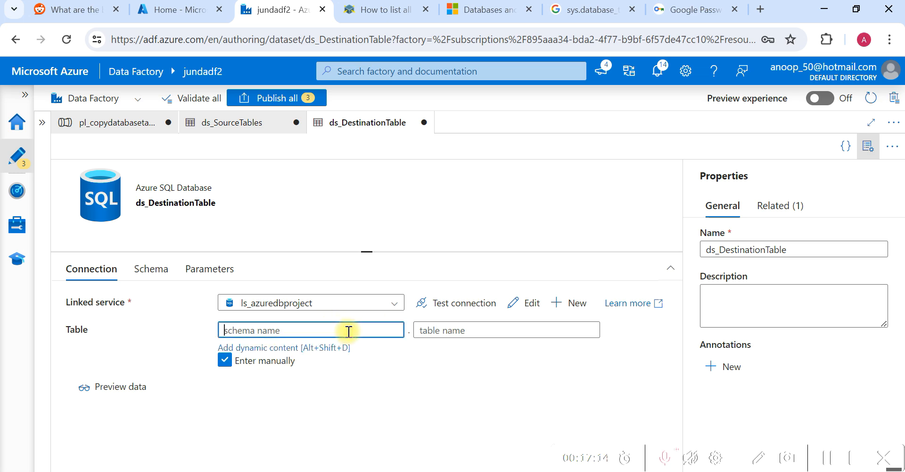
click(283, 348)
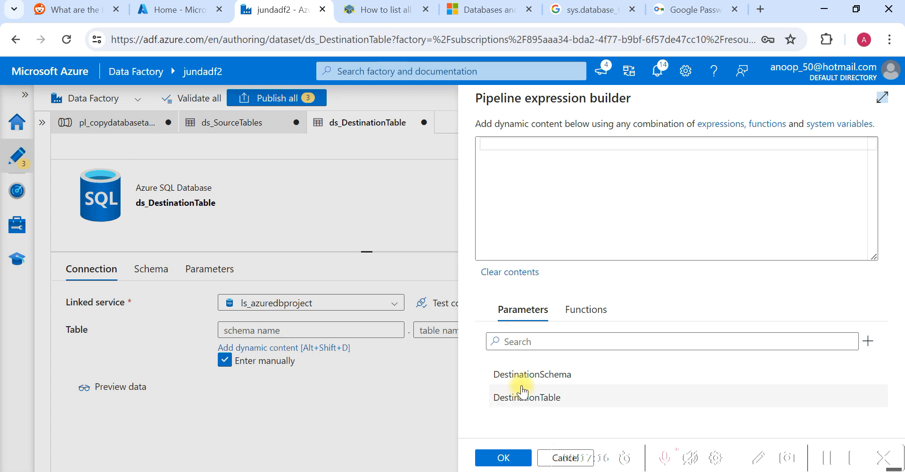
click(539, 374)
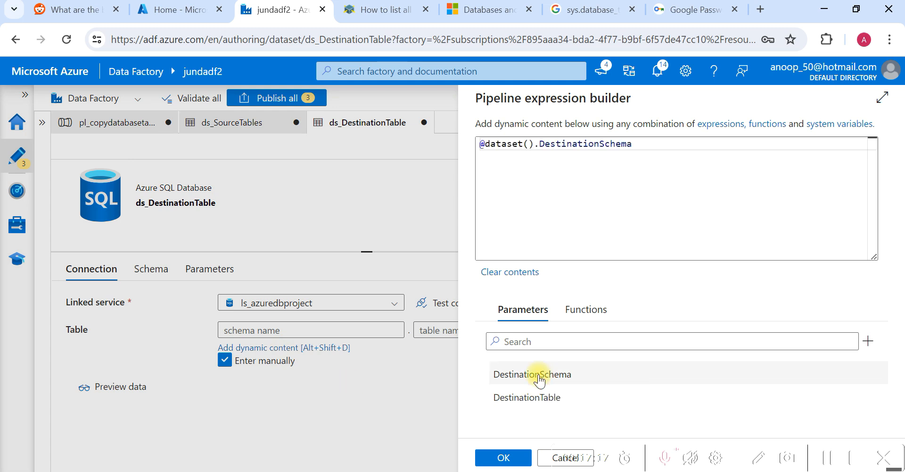
click(498, 456)
click(466, 333)
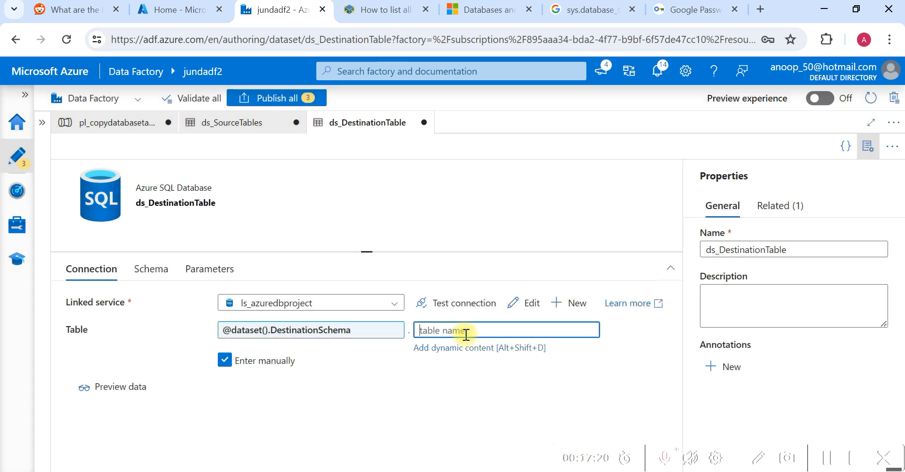
click(446, 348)
click(513, 399)
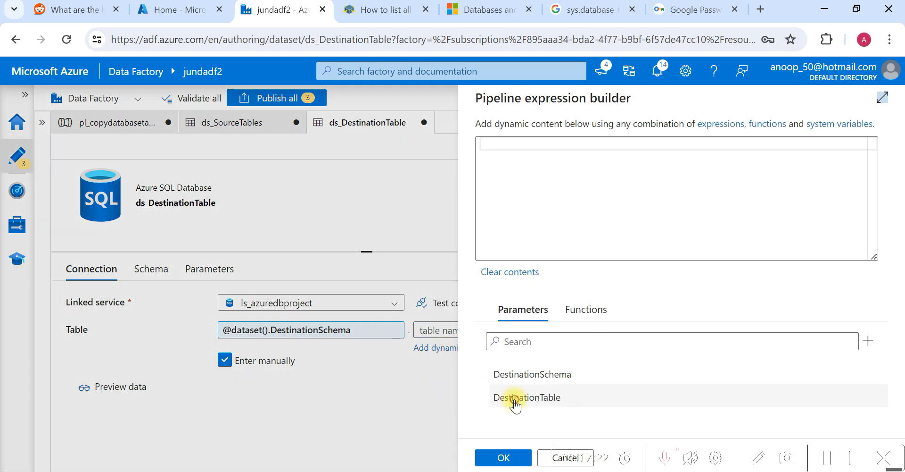
click(503, 458)
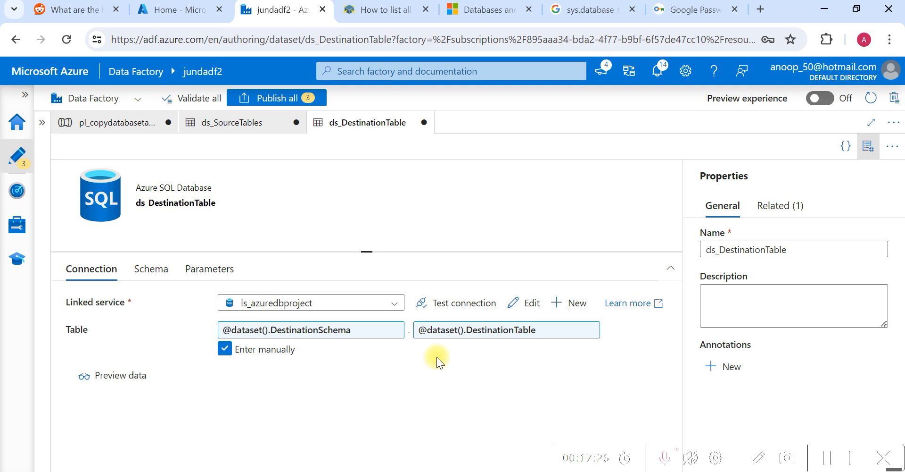
drag(368, 251, 372, 289)
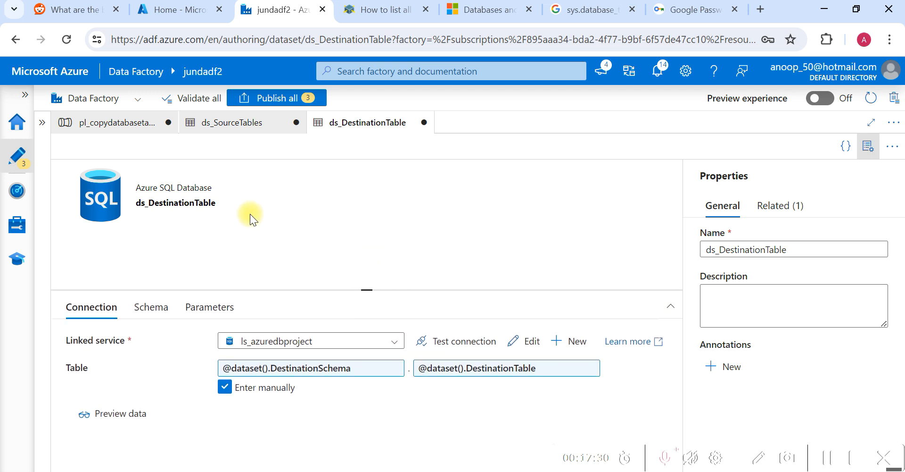
drag(256, 167, 188, 149)
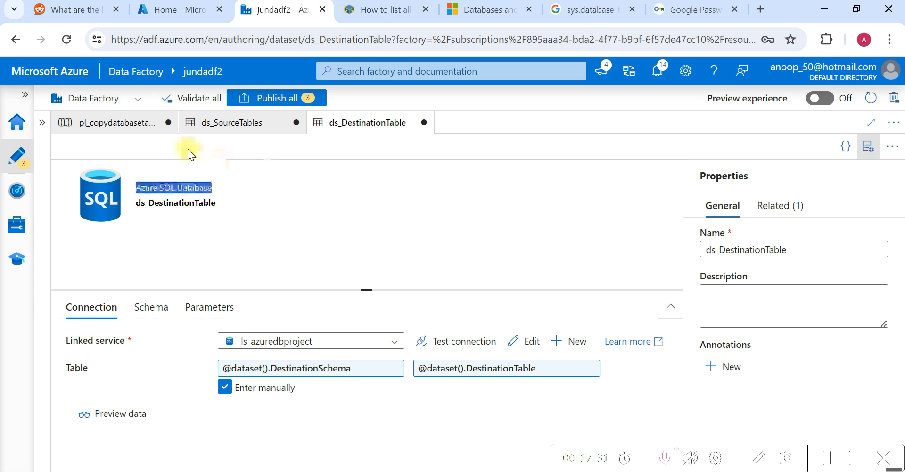
click(133, 129)
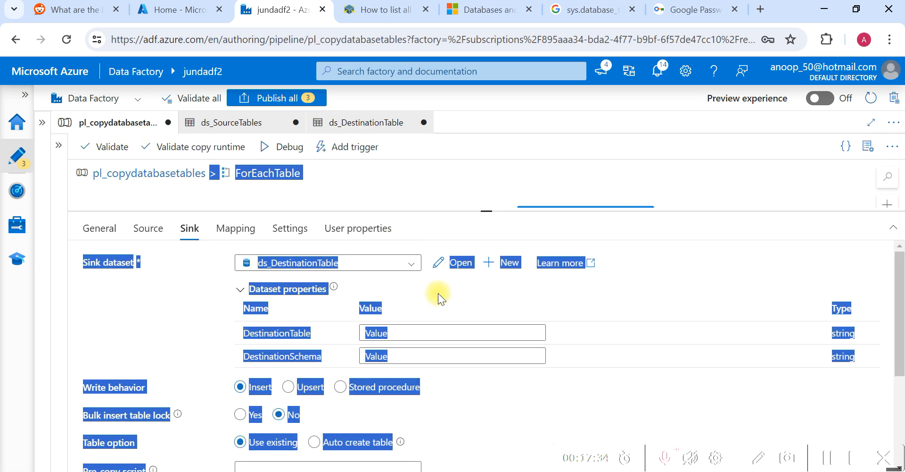
click(584, 304)
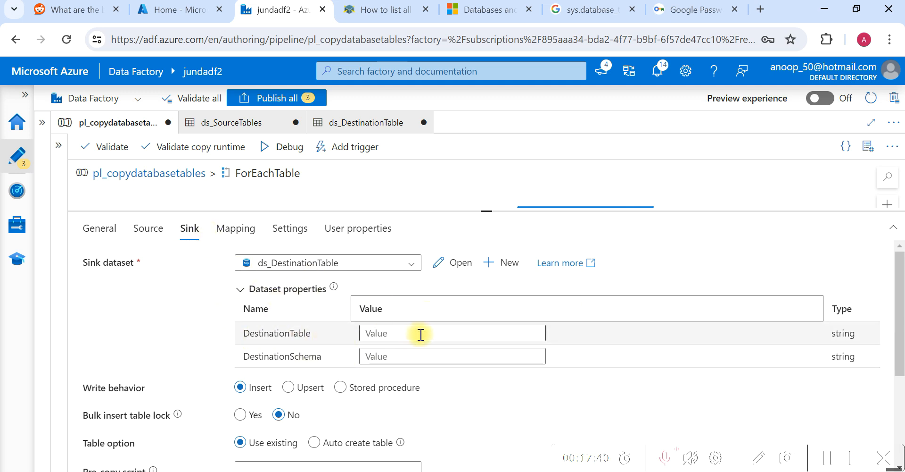
click(386, 333)
click(402, 349)
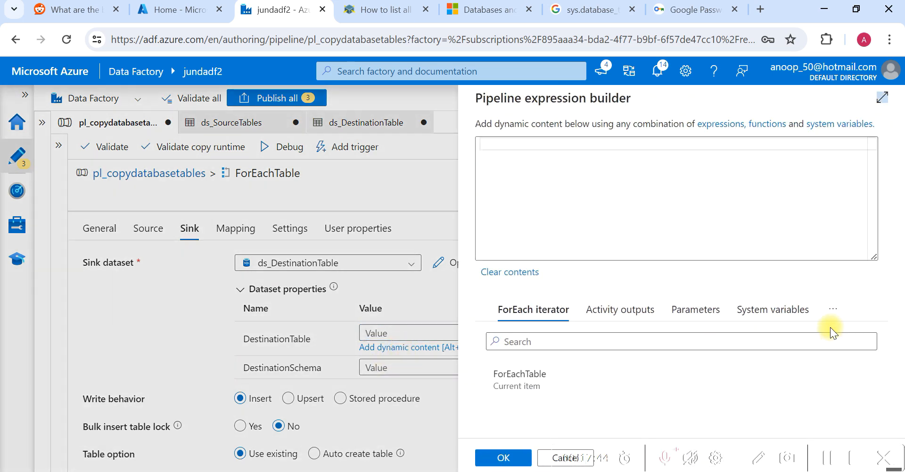
click(835, 310)
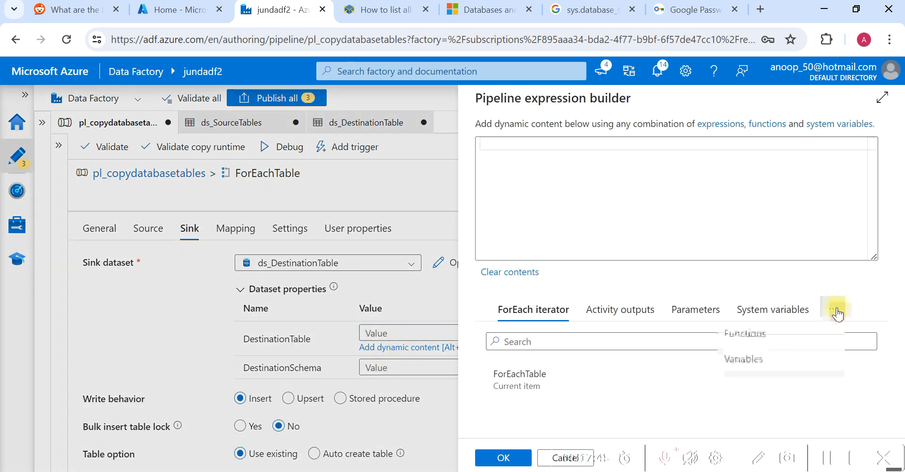
click(755, 359)
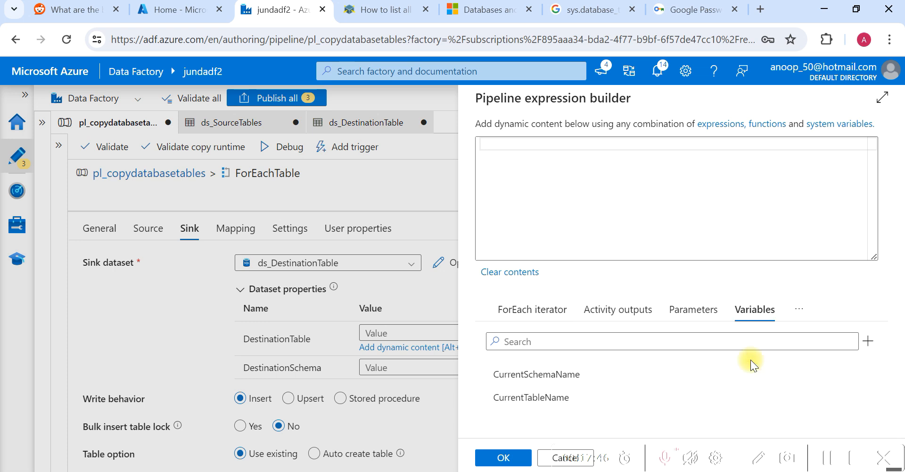
click(521, 396)
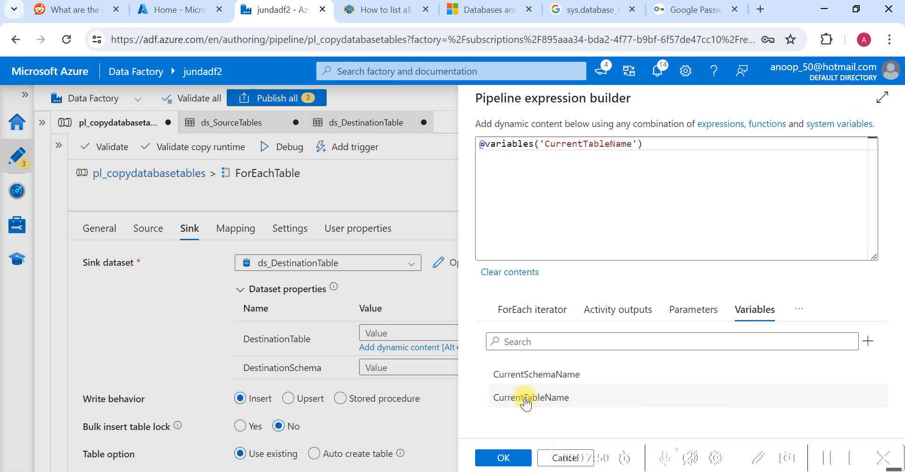
click(500, 457)
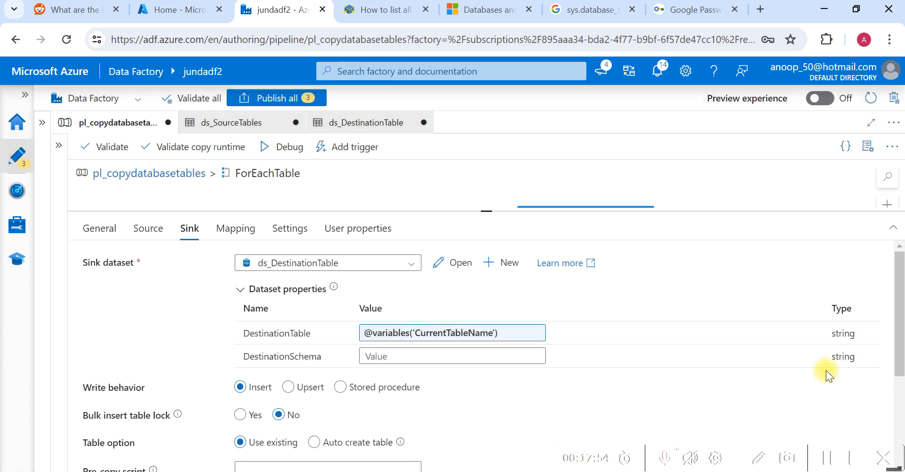
click(522, 354)
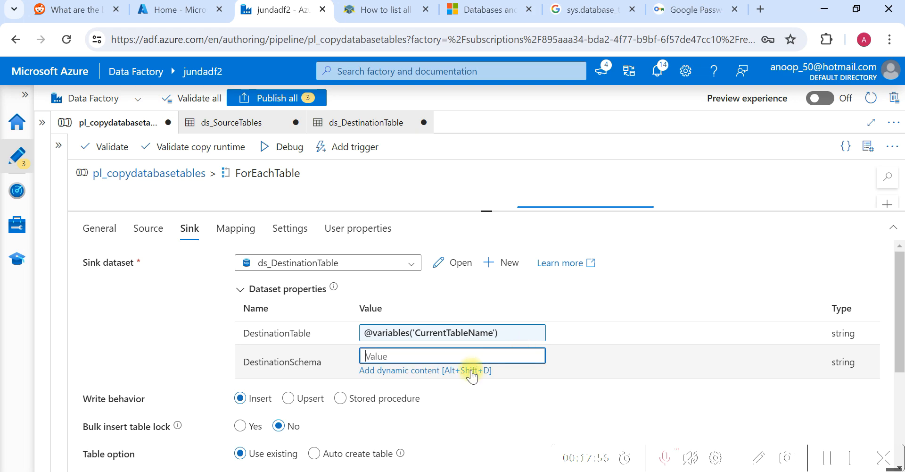
click(455, 371)
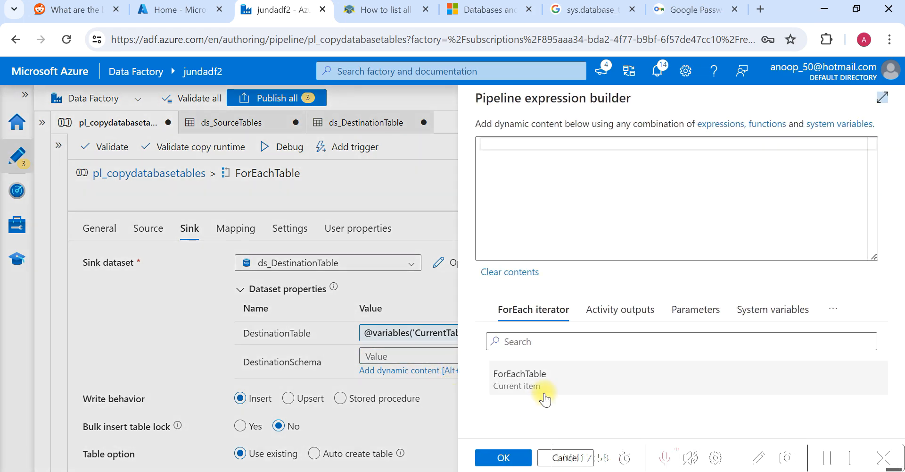
click(833, 309)
click(758, 360)
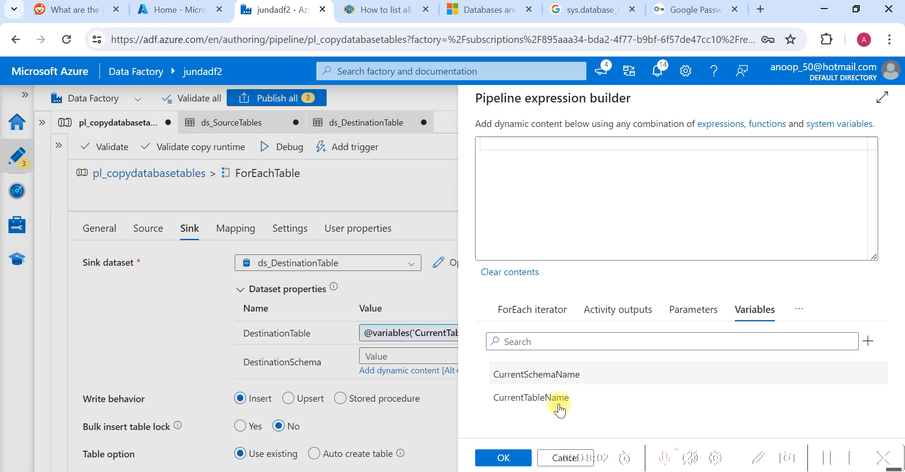
click(529, 387)
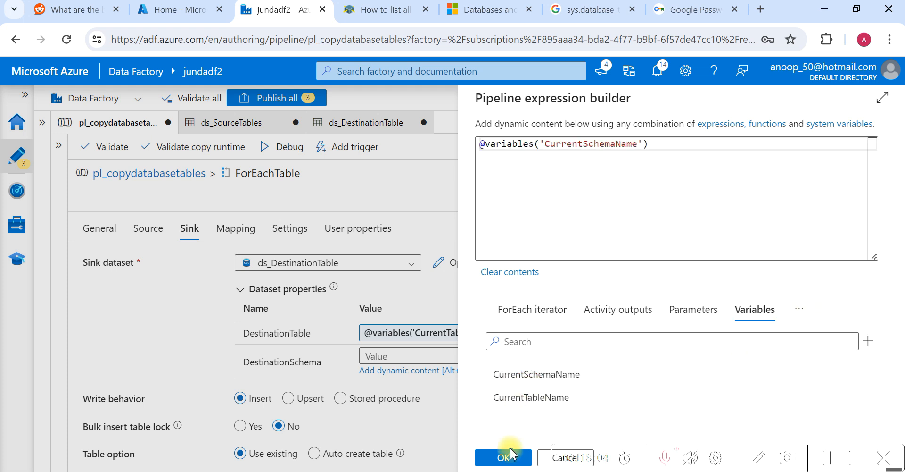
click(536, 375)
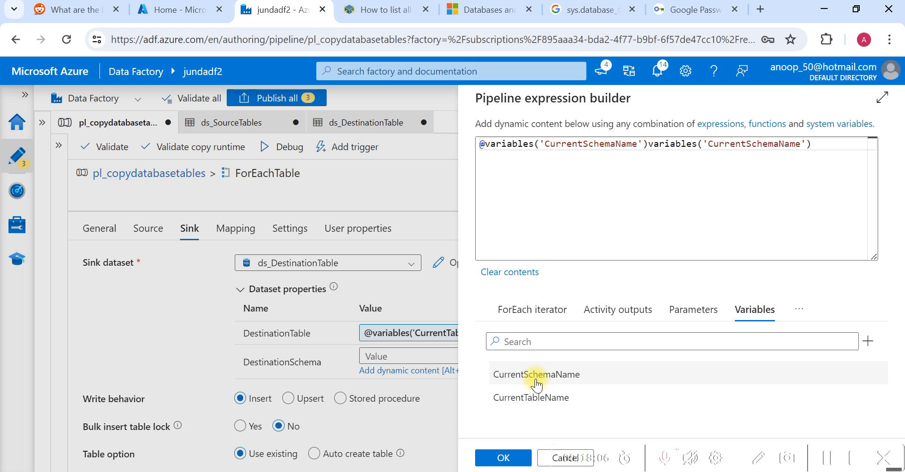
click(825, 154)
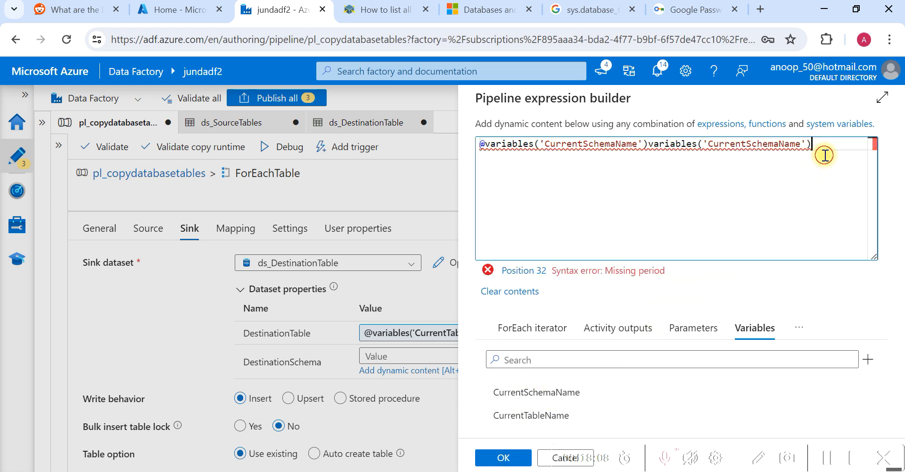
key(BackSpace)
key(BackSpace)
key(BackSpace)
key(BackSpace)
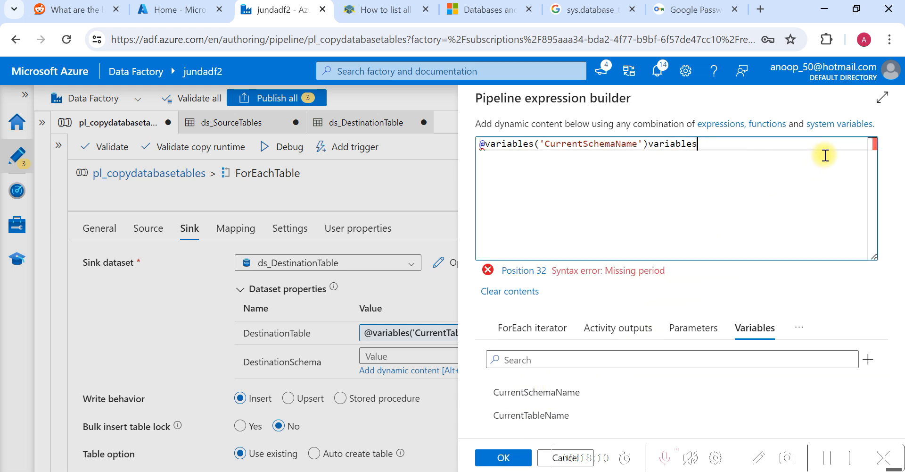
key(BackSpace)
key(BackSpace)
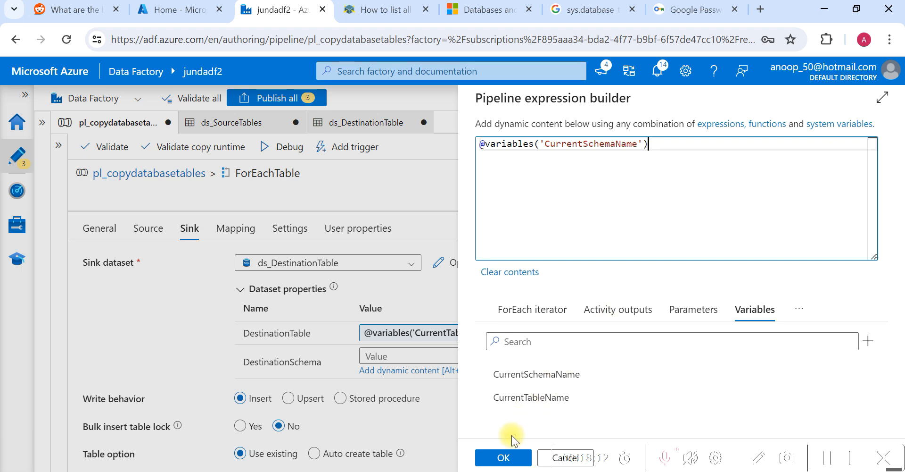
click(503, 457)
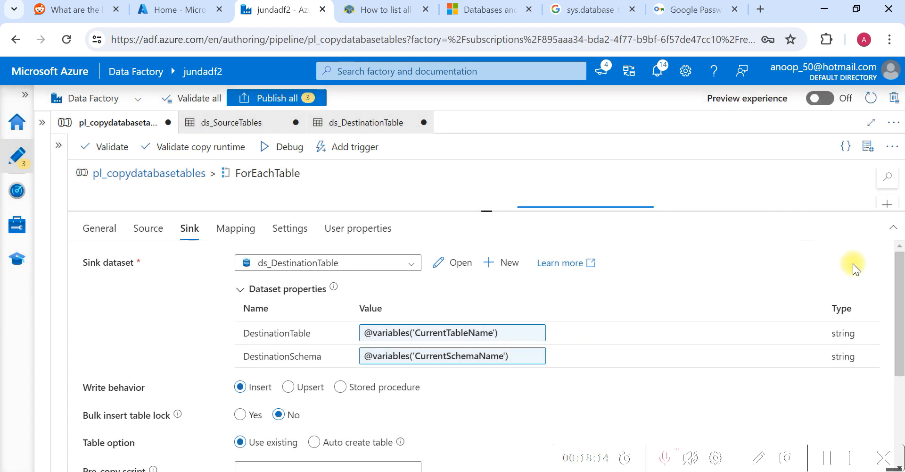
Step: Set the table option of the CopyTable sink to Auto create table
scroll(901, 304, down, 3)
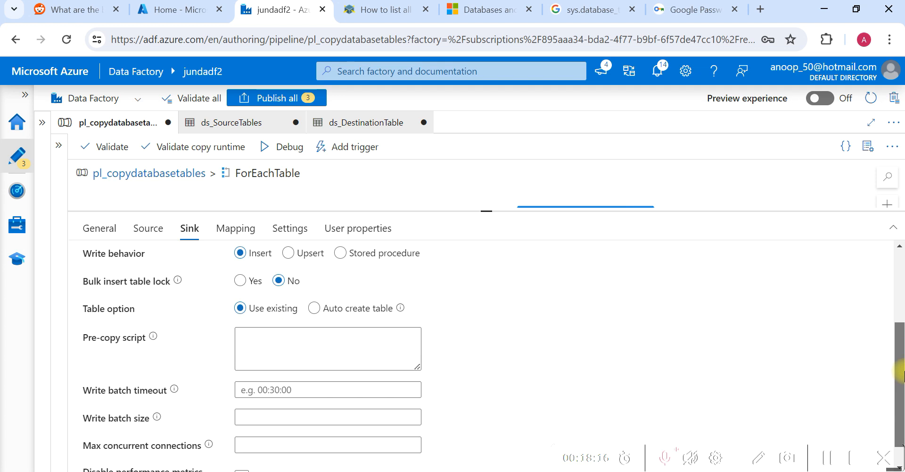
click(314, 308)
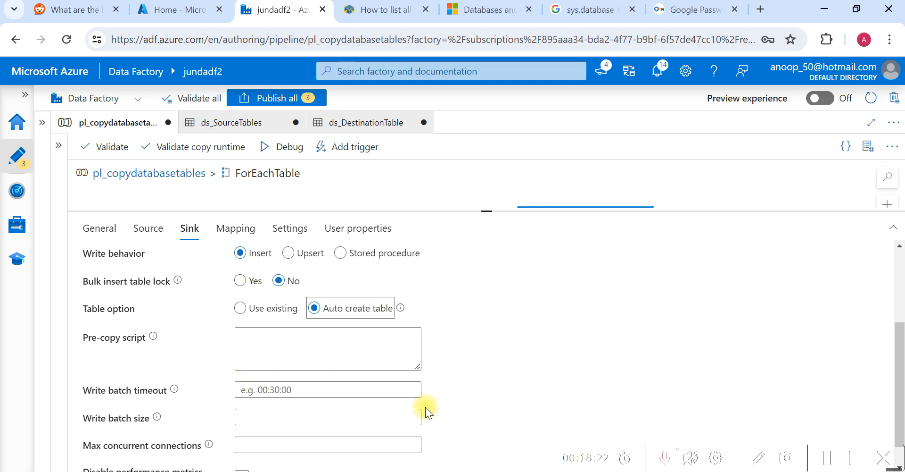
scroll(901, 370, up, 3)
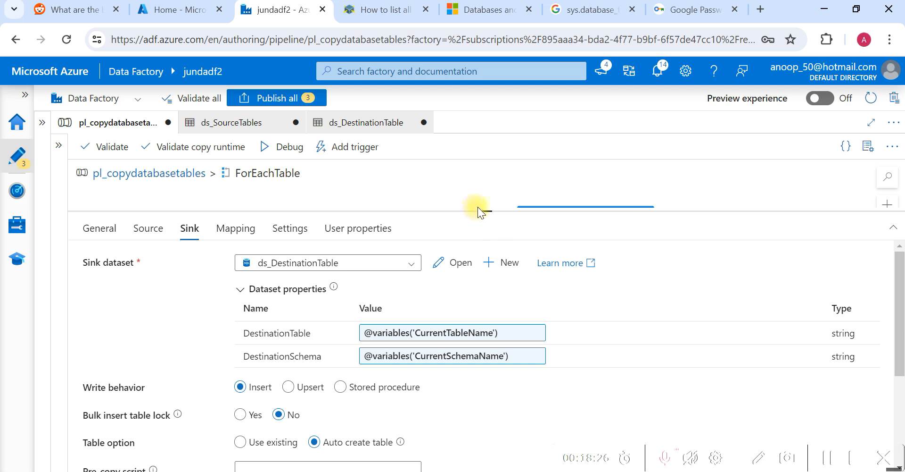
drag(487, 212, 487, 323)
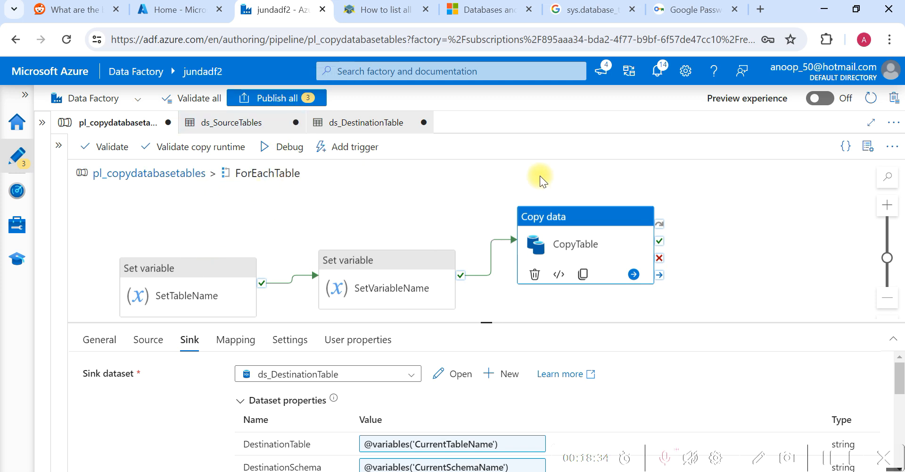
drag(486, 322, 496, 285)
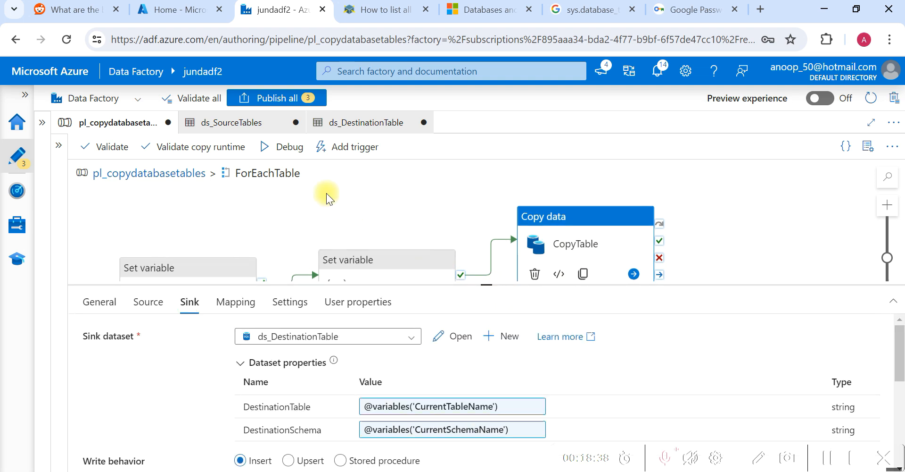
Step: Run the pipeline in debug mode and examine the error details of the failed CopyTable activity
click(290, 147)
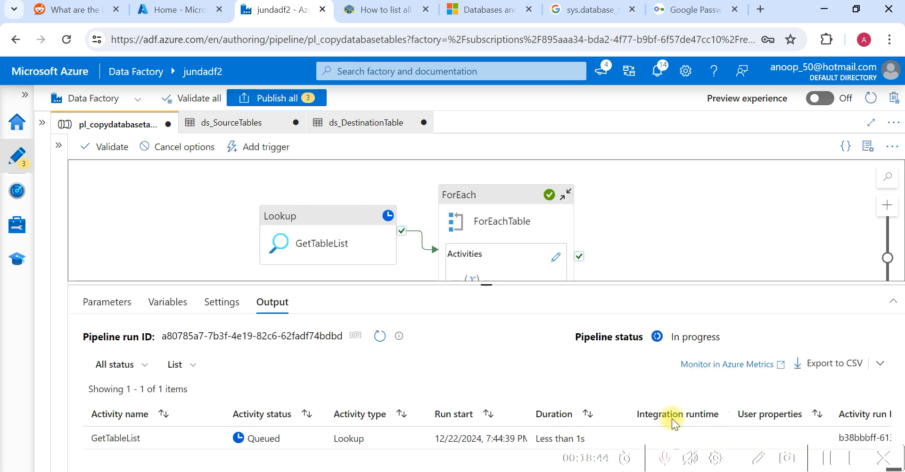
drag(489, 282, 488, 233)
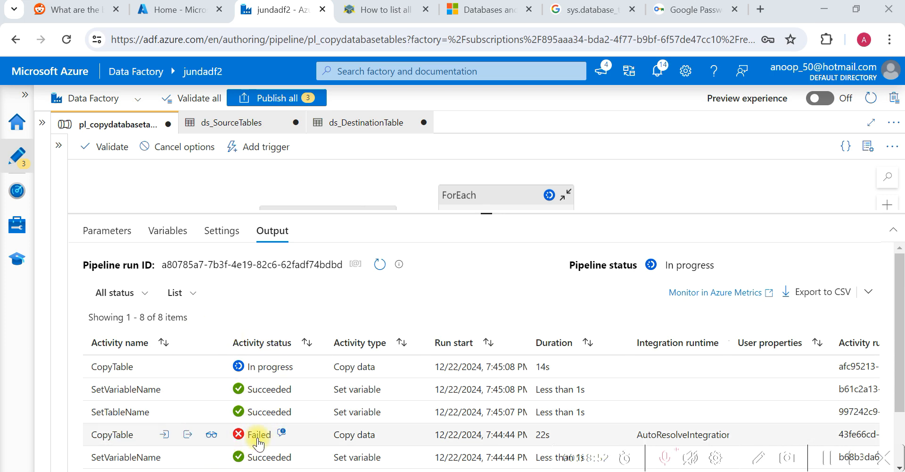
click(282, 431)
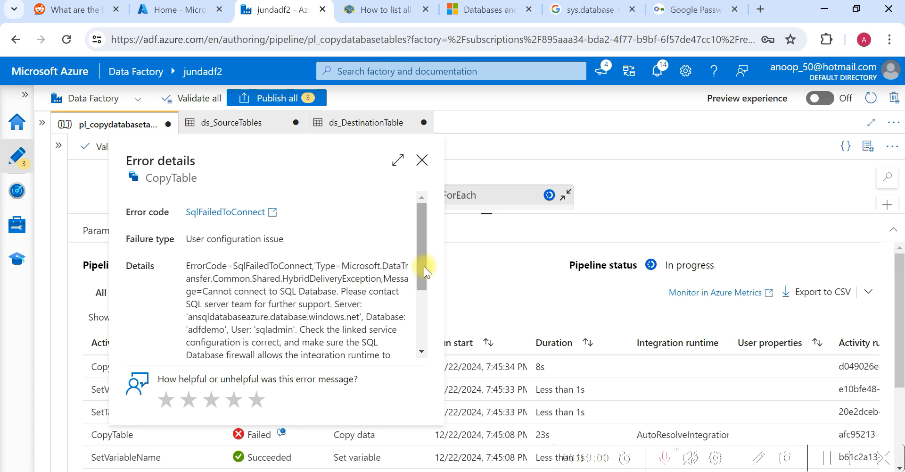
drag(422, 266, 416, 315)
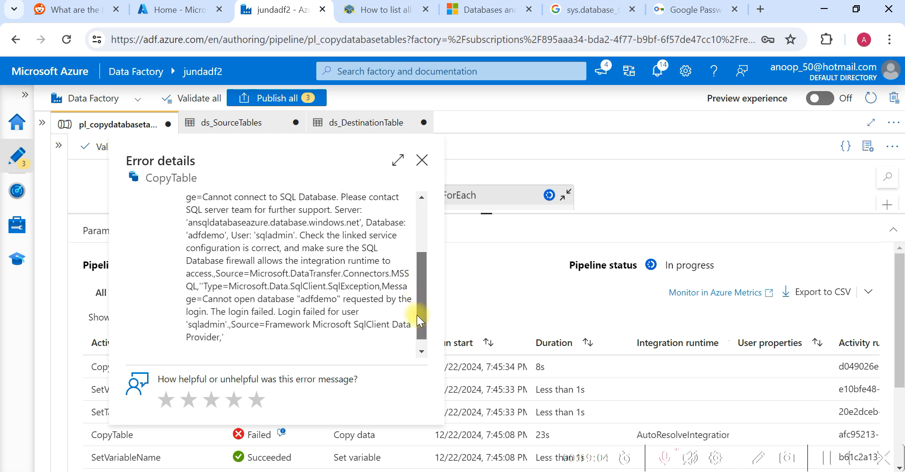
Step: Read the full error details of the failed CopyTable activity and cancel the pipeline run in progress
mouse_move(417, 315)
mouse_down()
mouse_move(414, 251)
mouse_move(407, 328)
mouse_move(413, 298)
mouse_move(414, 312)
mouse_up()
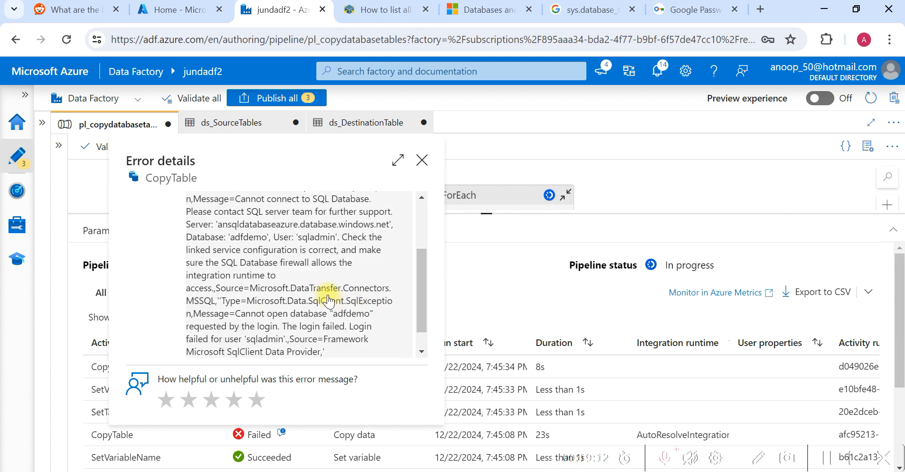
mouse_move(424, 290)
mouse_down()
mouse_move(431, 249)
mouse_move(410, 218)
mouse_up()
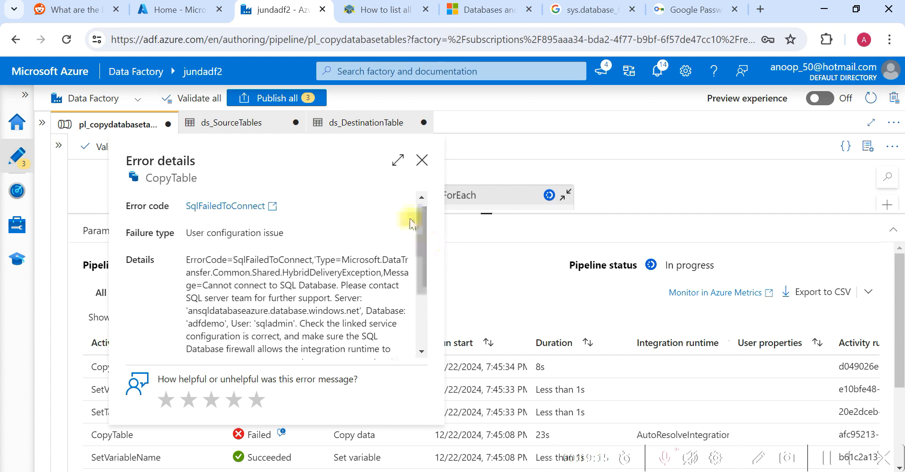
click(399, 160)
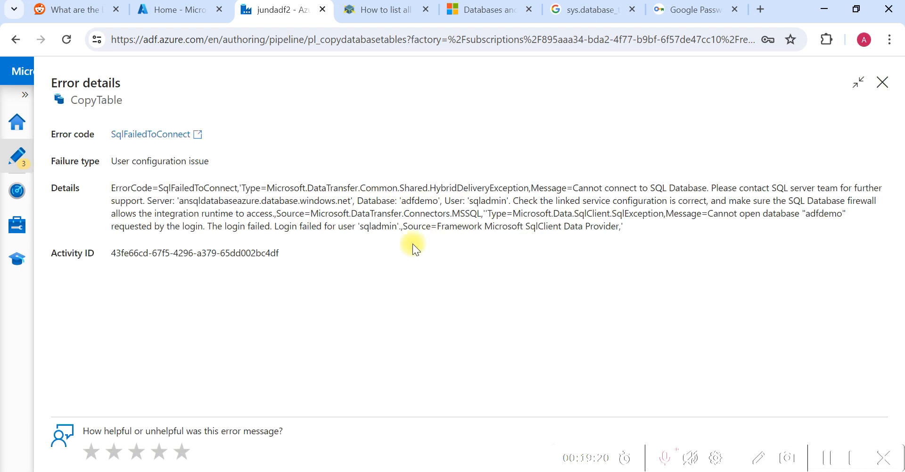
click(881, 81)
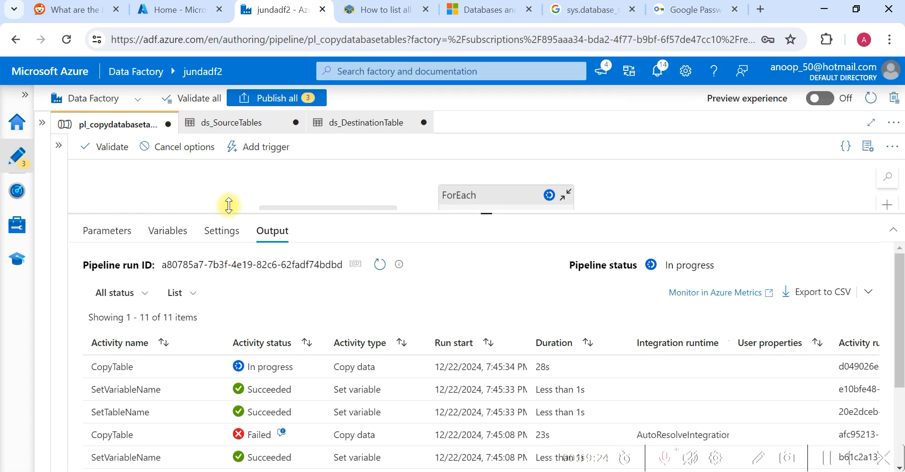
click(194, 148)
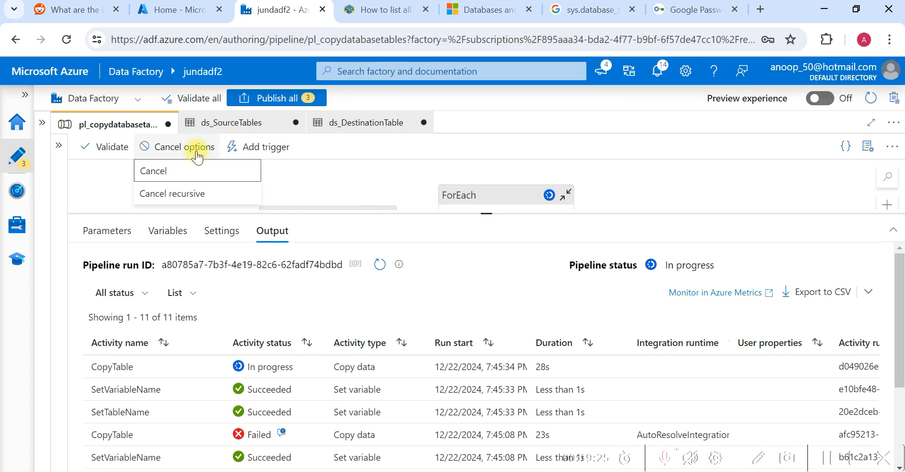
click(169, 171)
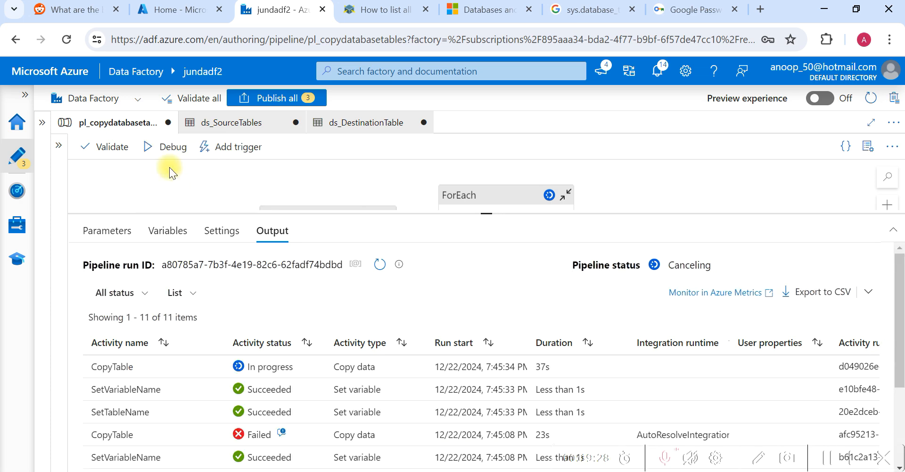
Step: Check the server and database settings of the ls_azuredbproject linked service used by the ds_DestinationTable dataset
click(349, 123)
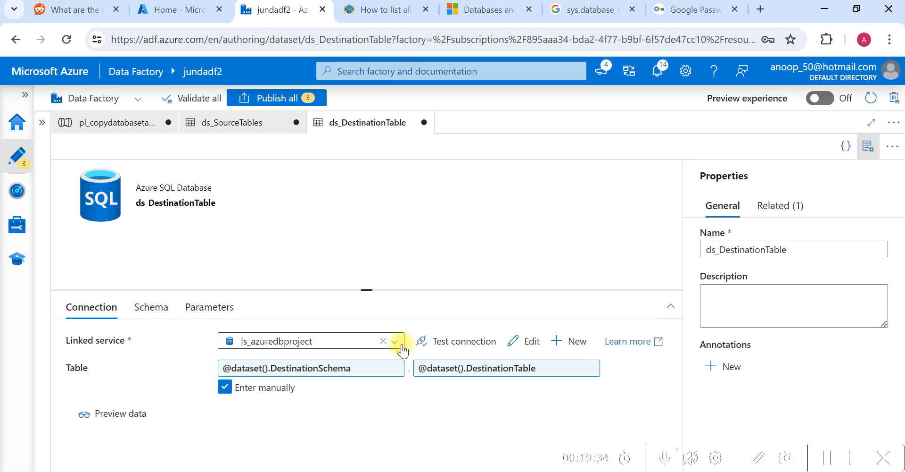
click(524, 342)
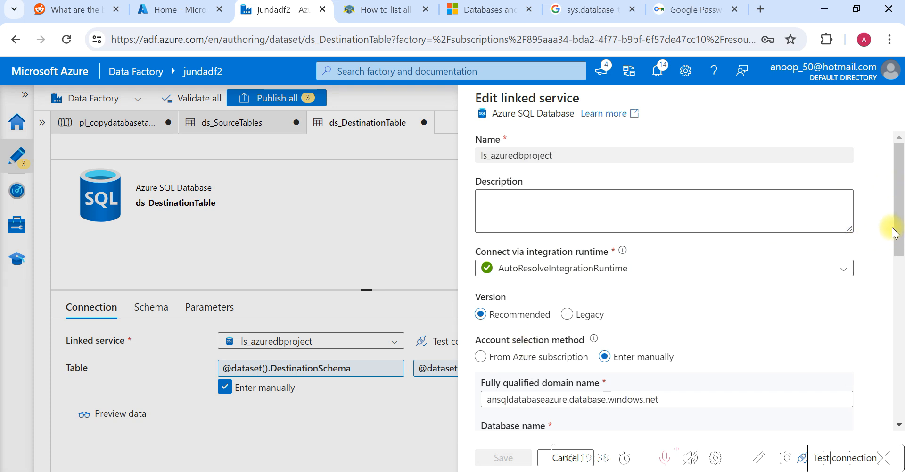
drag(898, 230, 901, 286)
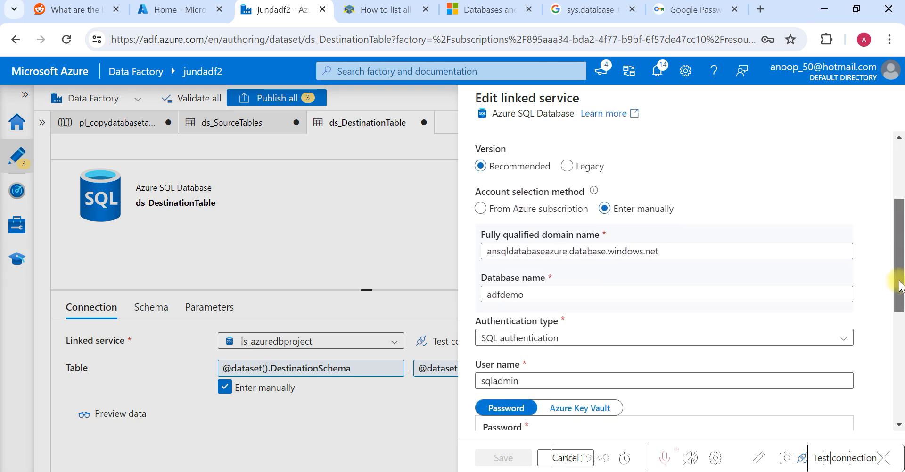
drag(900, 282, 895, 196)
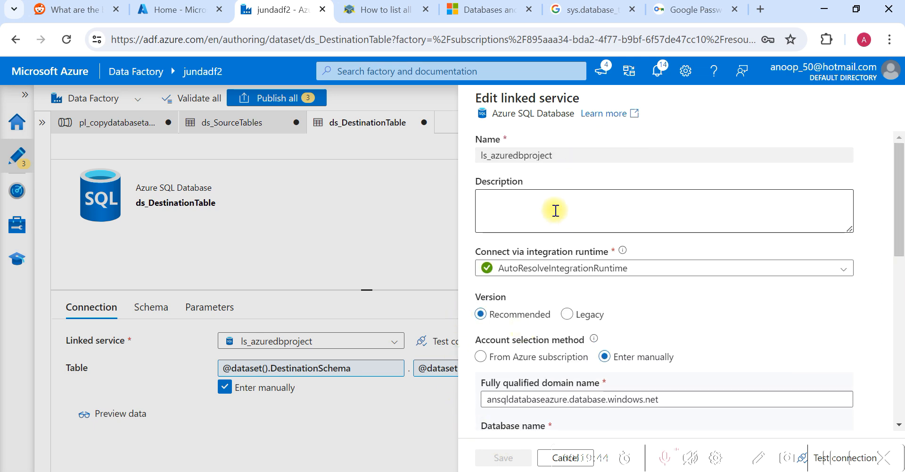
click(548, 460)
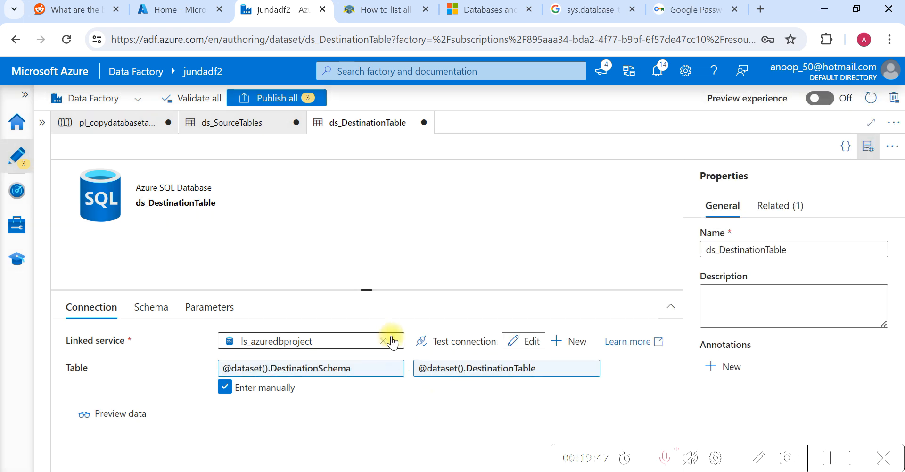
Step: Switch the ds_DestinationTable linked service to ls_azuredb and check its configured database against the destination server in SQL Server Management Studio
click(395, 342)
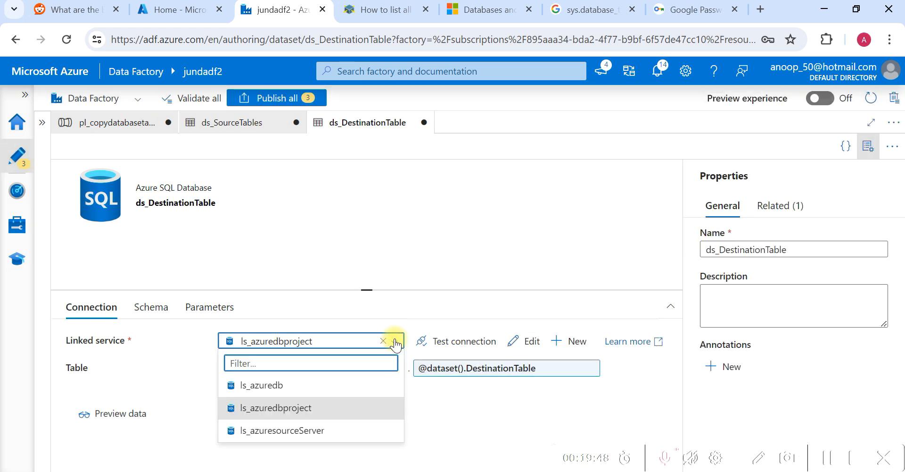
click(309, 384)
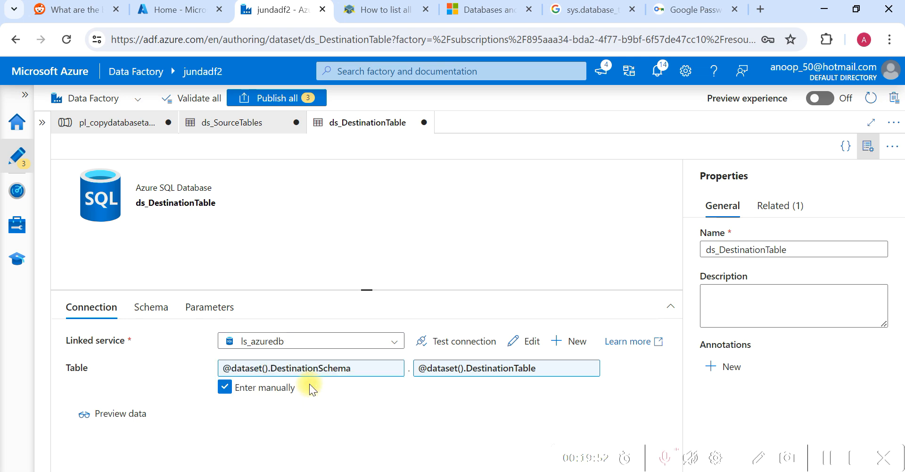
click(522, 340)
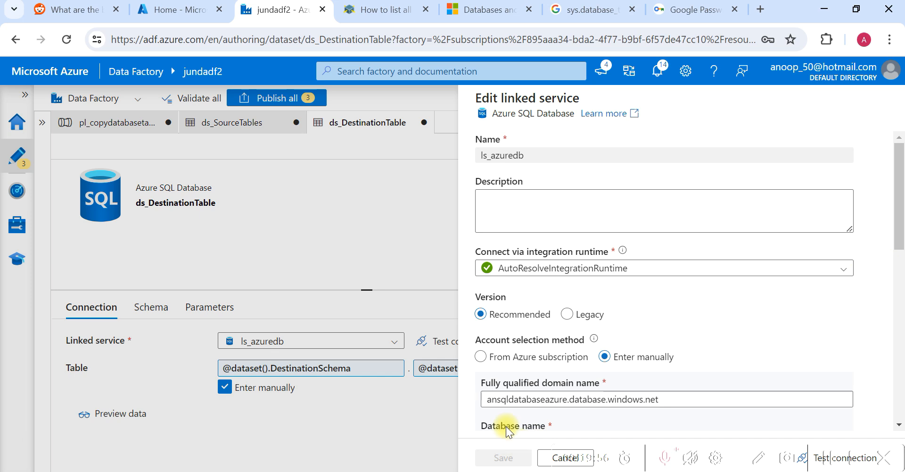
drag(895, 230, 900, 318)
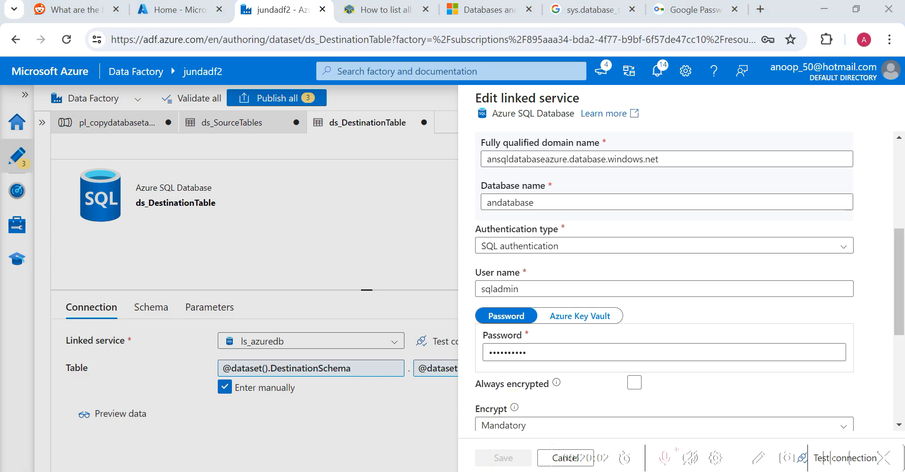
key(alt+Tab)
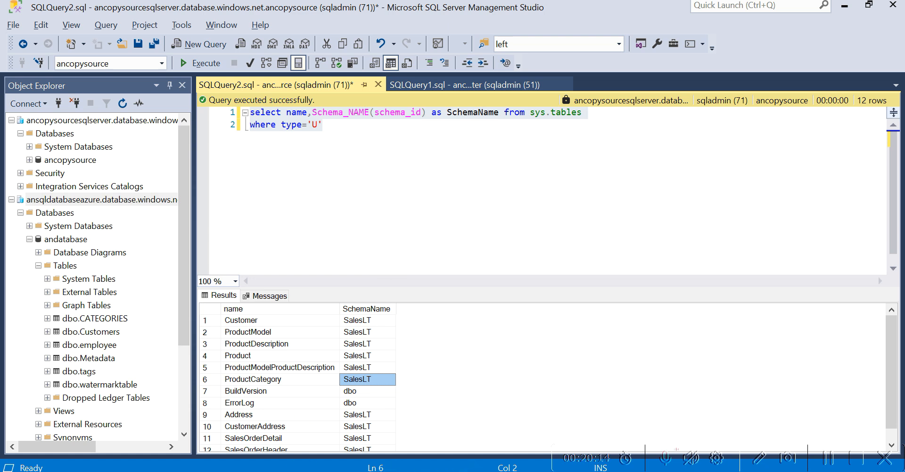
key(alt+Tab)
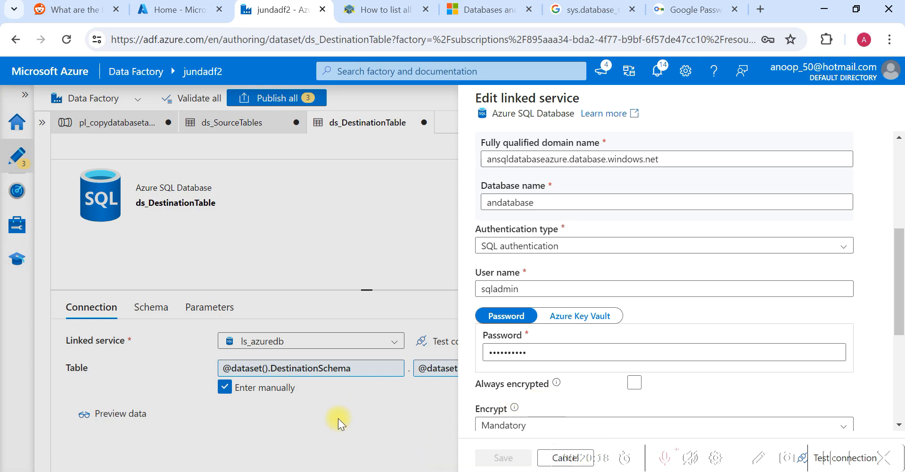
click(543, 457)
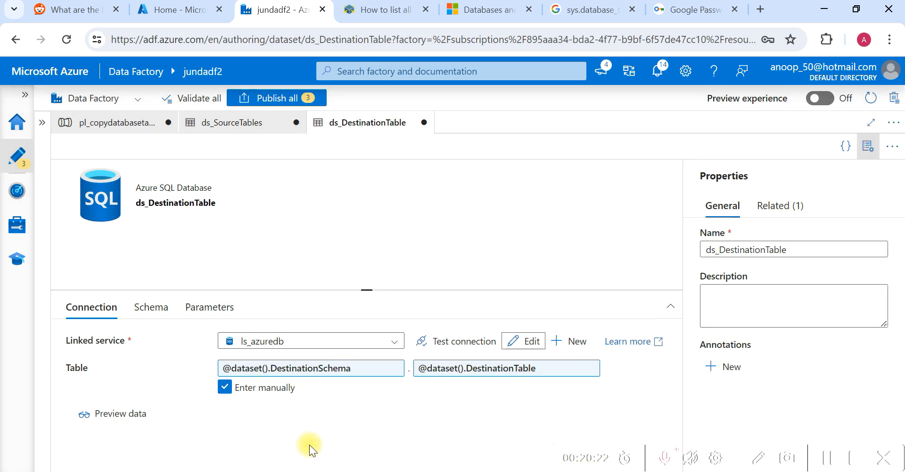
Step: Publish all pending changes and rerun the pl_copydatabasetables pipeline in debug mode
click(272, 101)
click(496, 455)
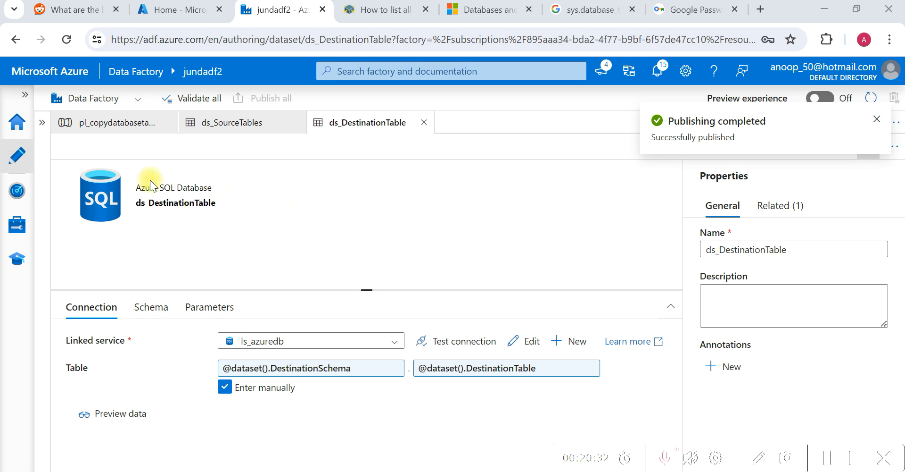
click(124, 126)
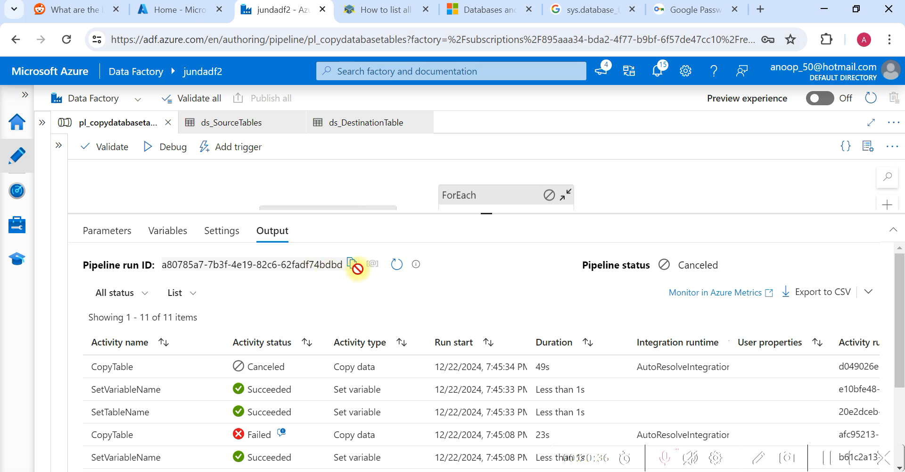
drag(486, 214, 484, 258)
click(167, 148)
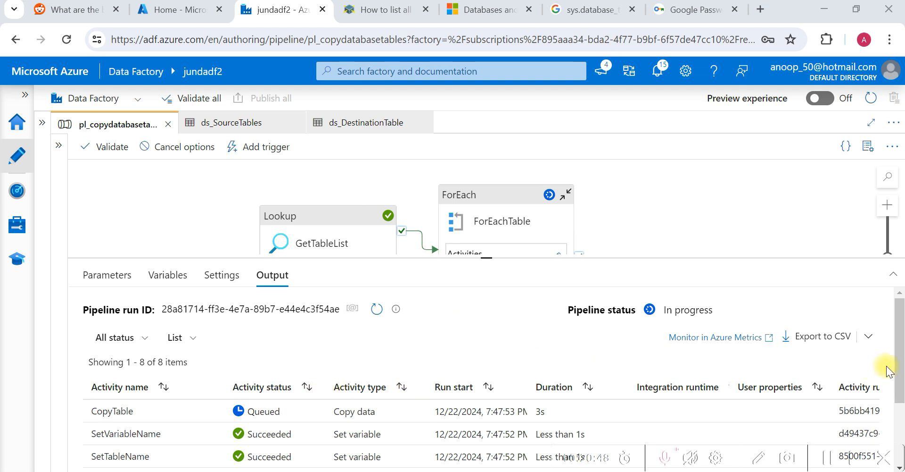
Step: Examine the status of every activity in the debug run output, from the latest CopyTable back to GetTableList
drag(894, 366, 891, 416)
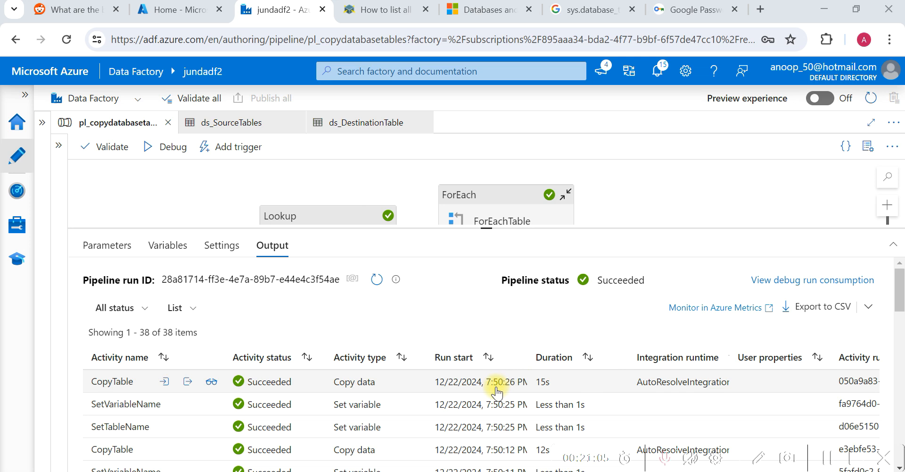
drag(900, 293, 899, 455)
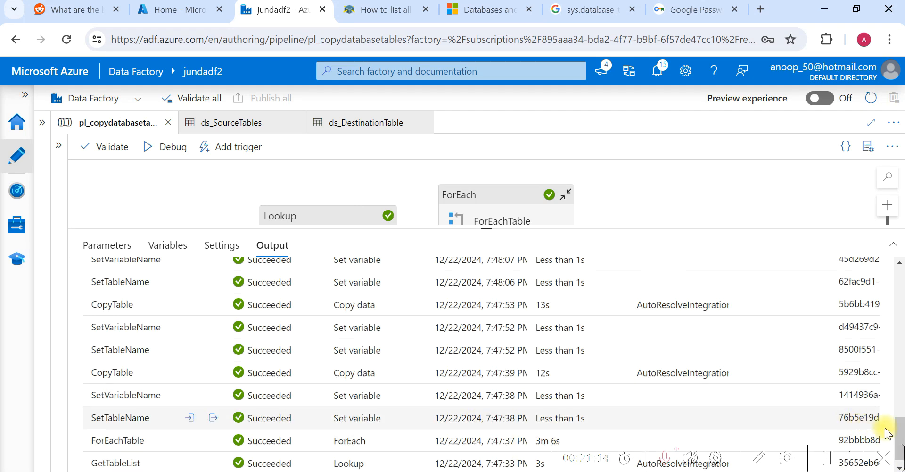
drag(899, 429, 901, 266)
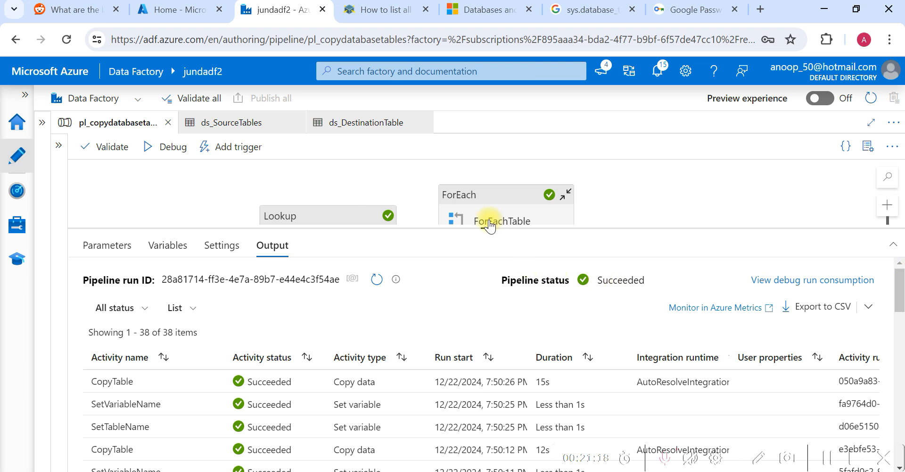
drag(486, 228, 492, 289)
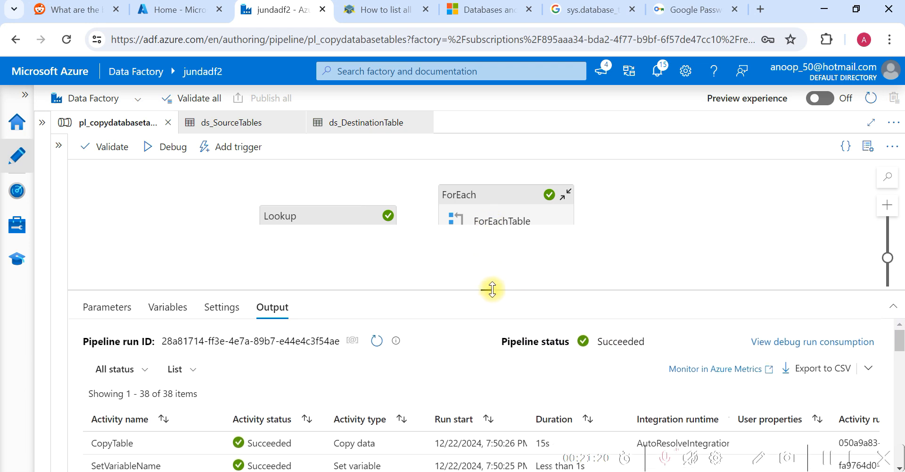
Step: Switch to SQL Server Management Studio, refresh the tables of andatabase and examine the table list
key(alt+Tab)
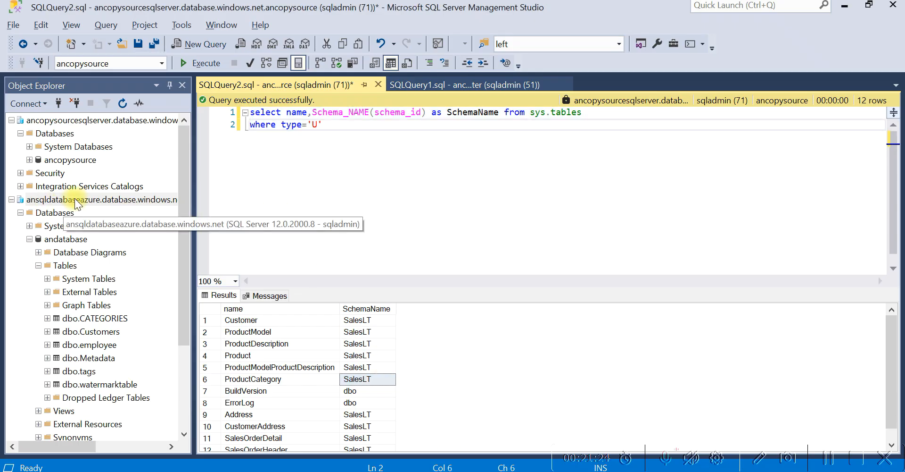
click(61, 265)
right_click(61, 267)
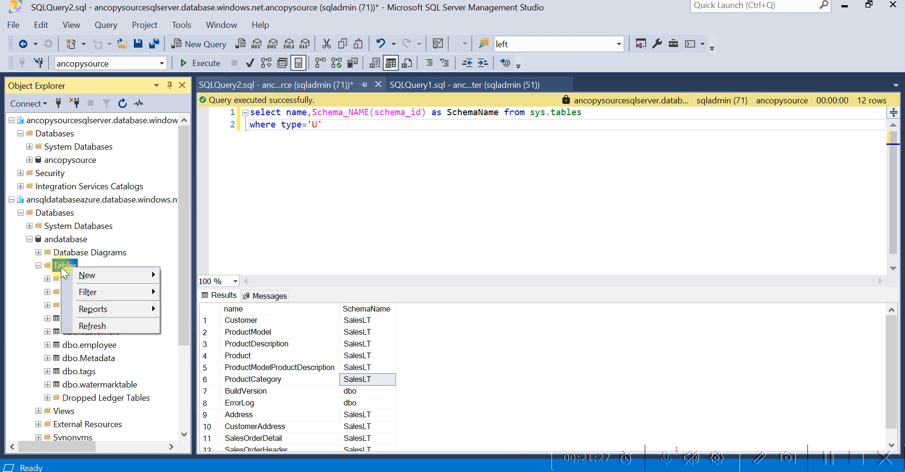
click(89, 328)
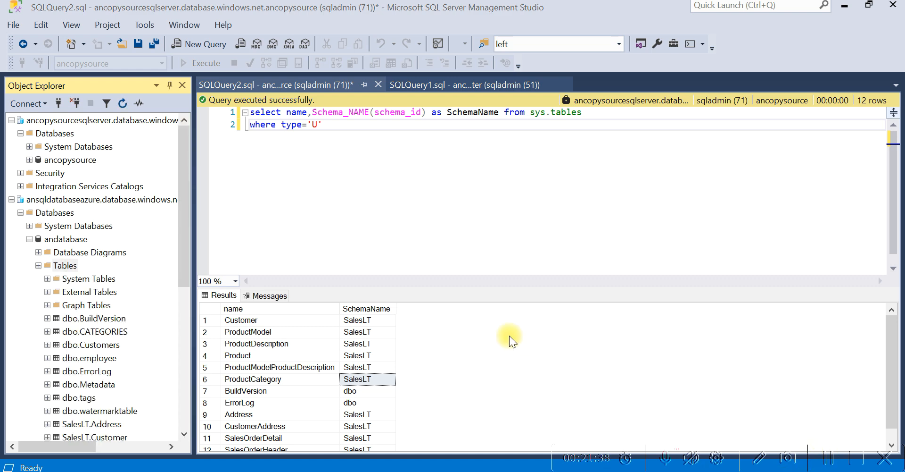
drag(188, 253, 193, 314)
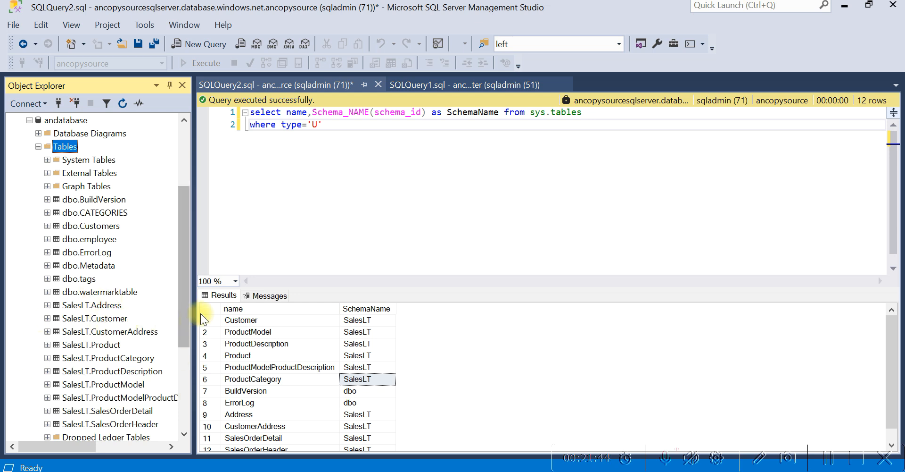
mouse_move(184, 317)
mouse_down()
mouse_move(184, 349)
mouse_move(183, 325)
mouse_up()
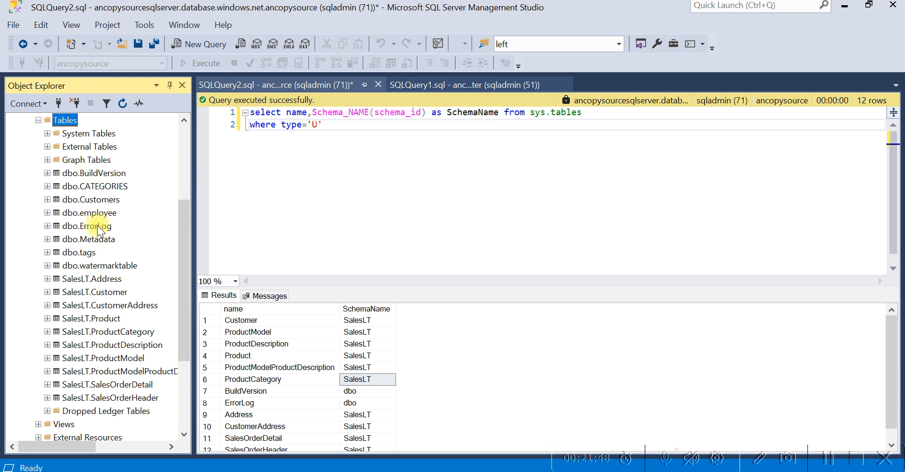
drag(183, 230, 182, 142)
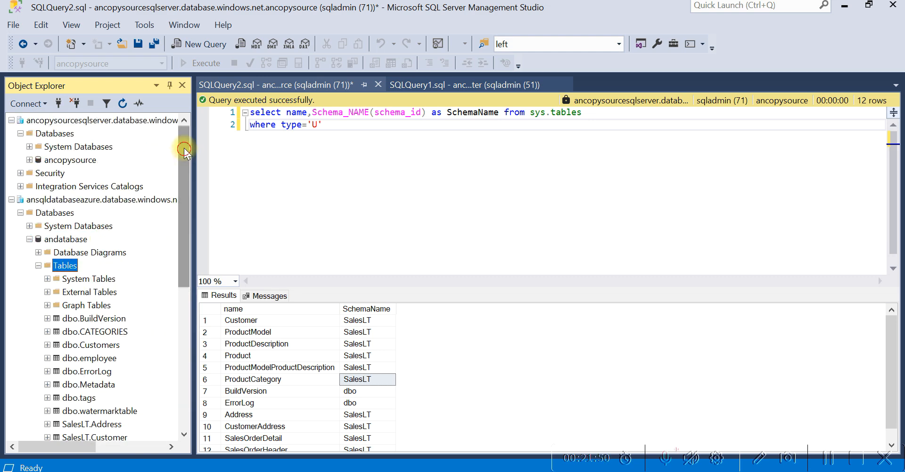
Step: Expand the ancopysource database to view its source tables and select SalesLT.Customer
click(83, 163)
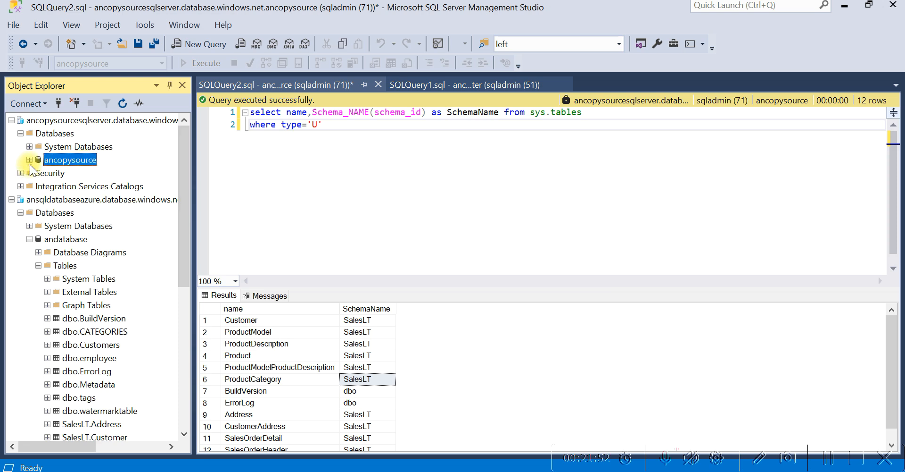
click(30, 160)
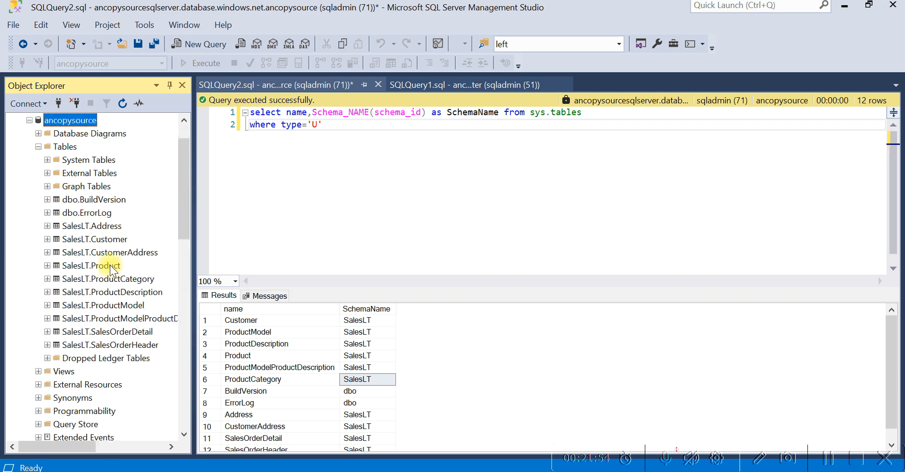
click(109, 239)
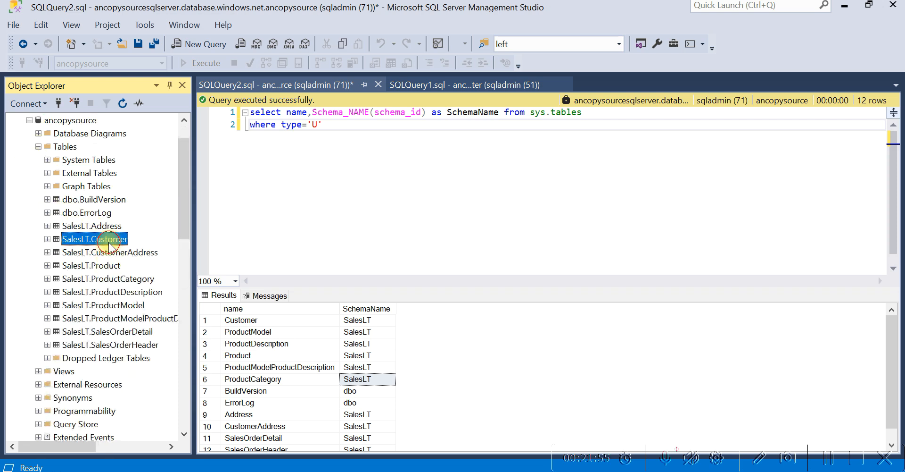
Step: Add the statement select count (*) from [SalesLT].[CustomerAddress] two lines below the existing query on ancopysource
click(345, 136)
key(Return)
key(Return)
text(see)
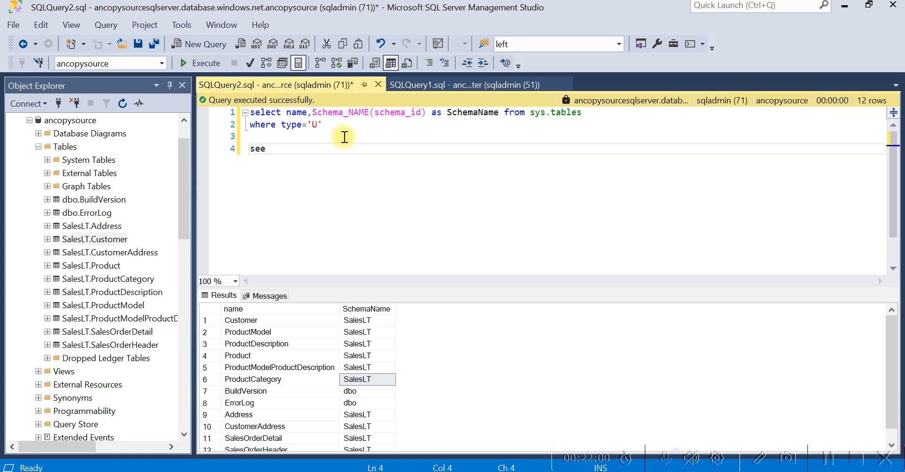
text(ect count (*) from)
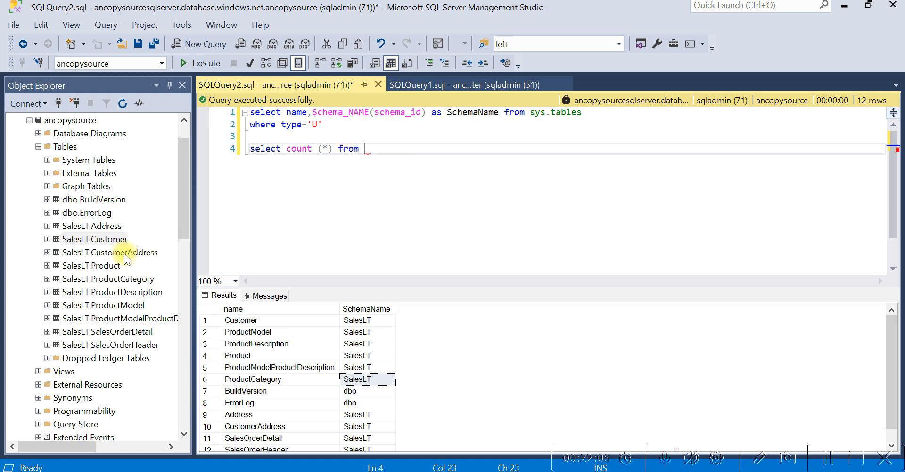
drag(123, 254, 380, 161)
click(509, 150)
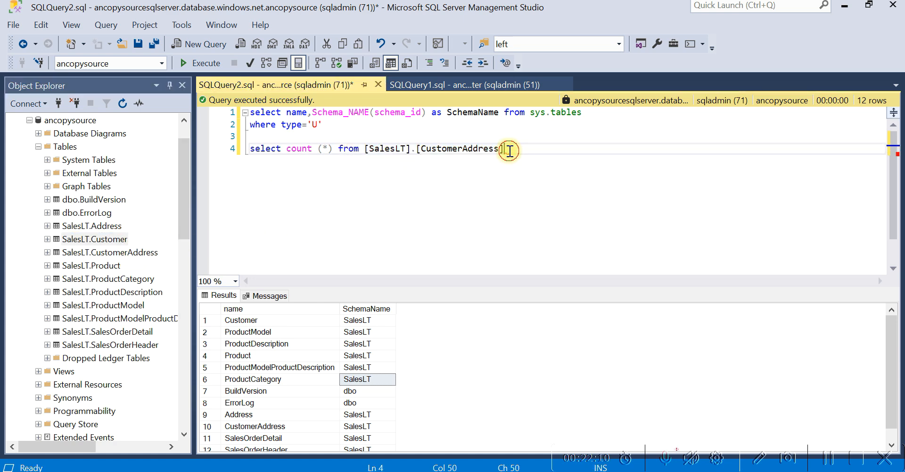
Step: Copy the CustomerAddress count statement and execute only that statement against ancopysource
key(shift+Home)
key(ctrl+c)
click(200, 64)
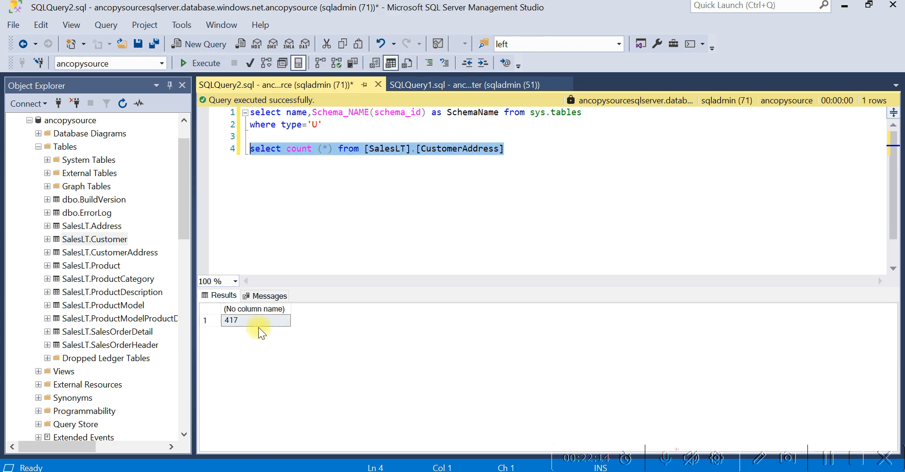
Step: Open a new query on andatabase, paste the copied CustomerAddress count statement into it and execute it
drag(185, 226, 173, 310)
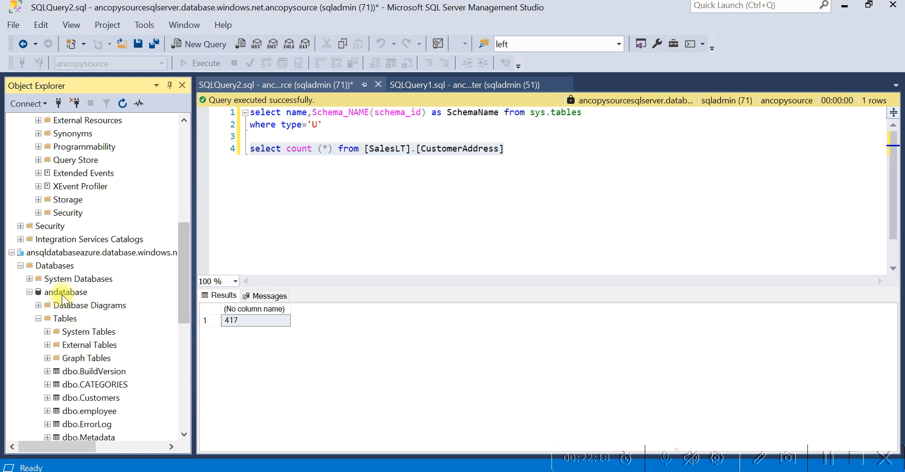
click(200, 44)
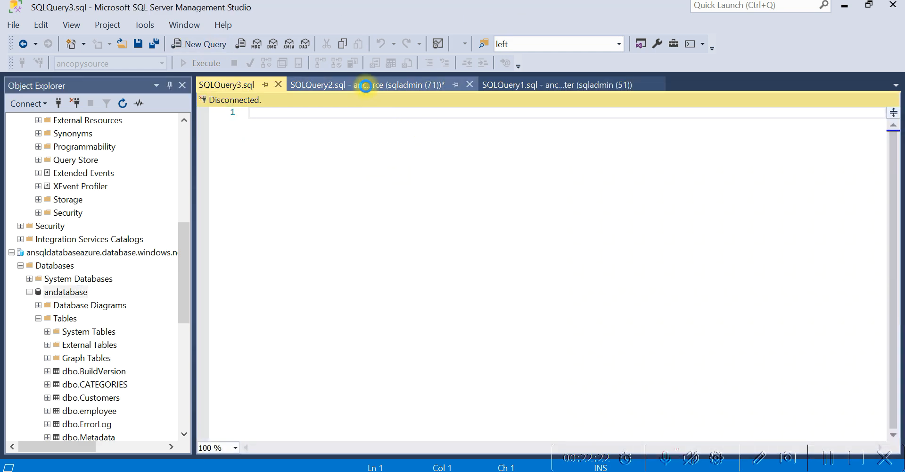
click(420, 86)
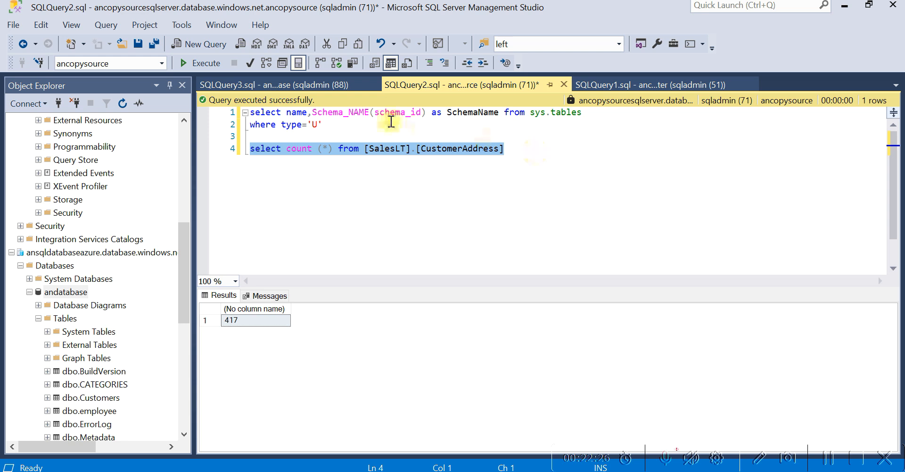
click(316, 88)
key(ctrl+v)
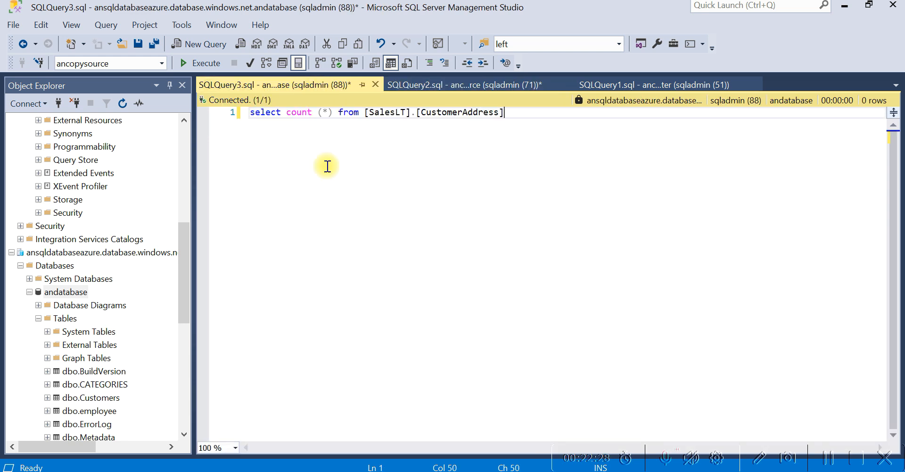
click(204, 64)
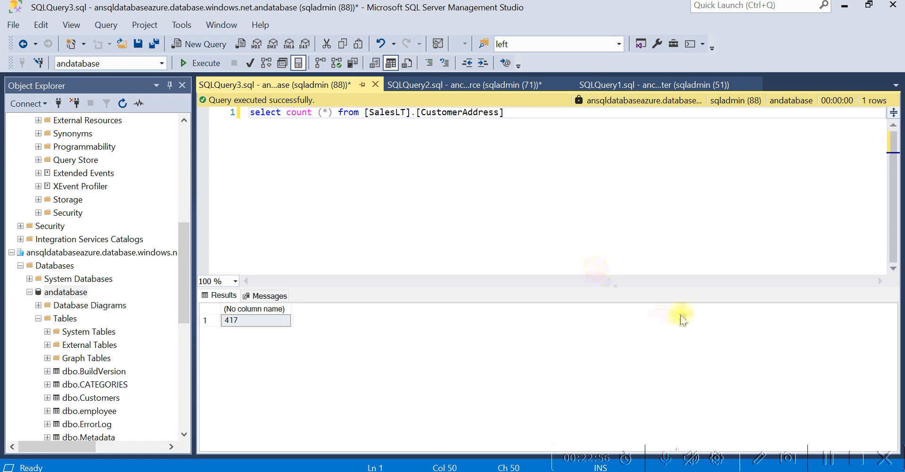
click(842, 454)
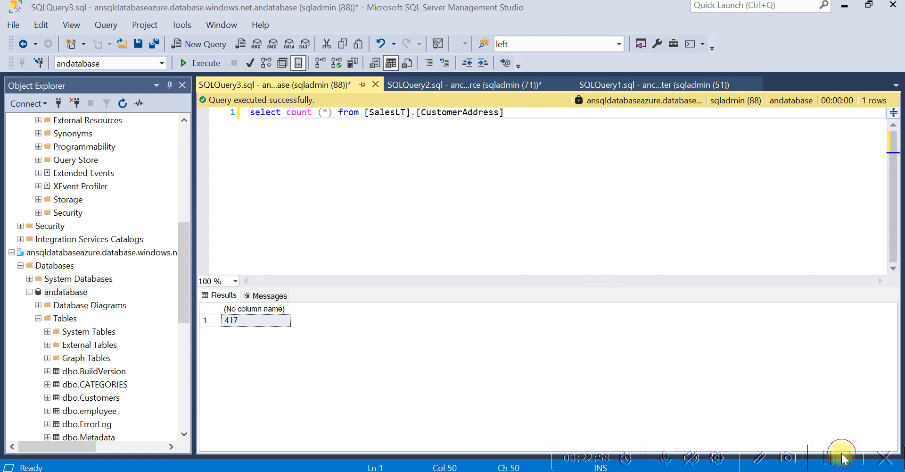